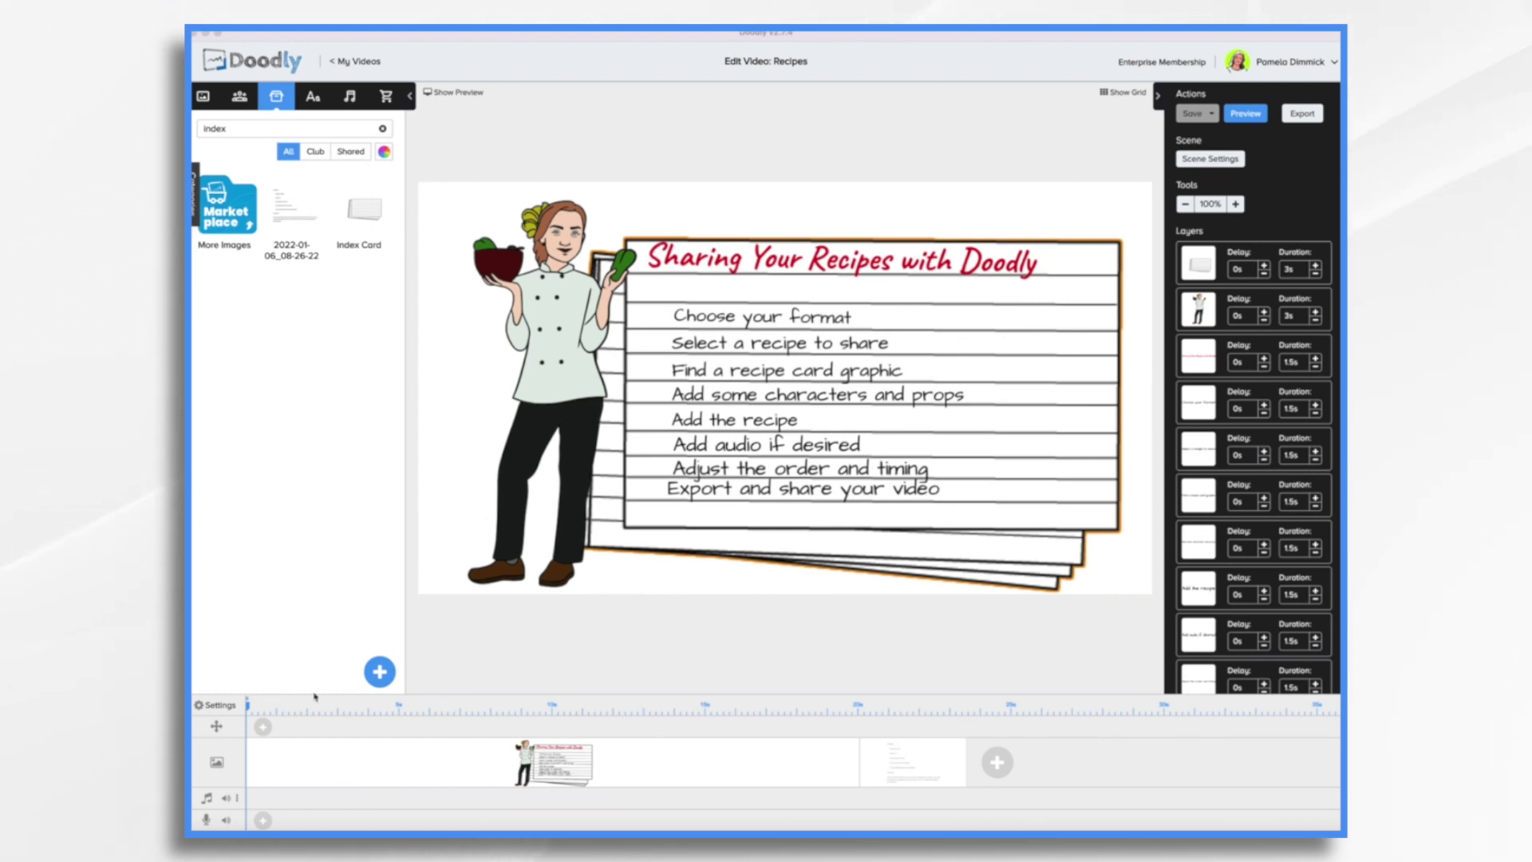
# Step: Try the square Facebook & Instagram size, then a custom size with edited width and height
pyautogui.click(220, 705)
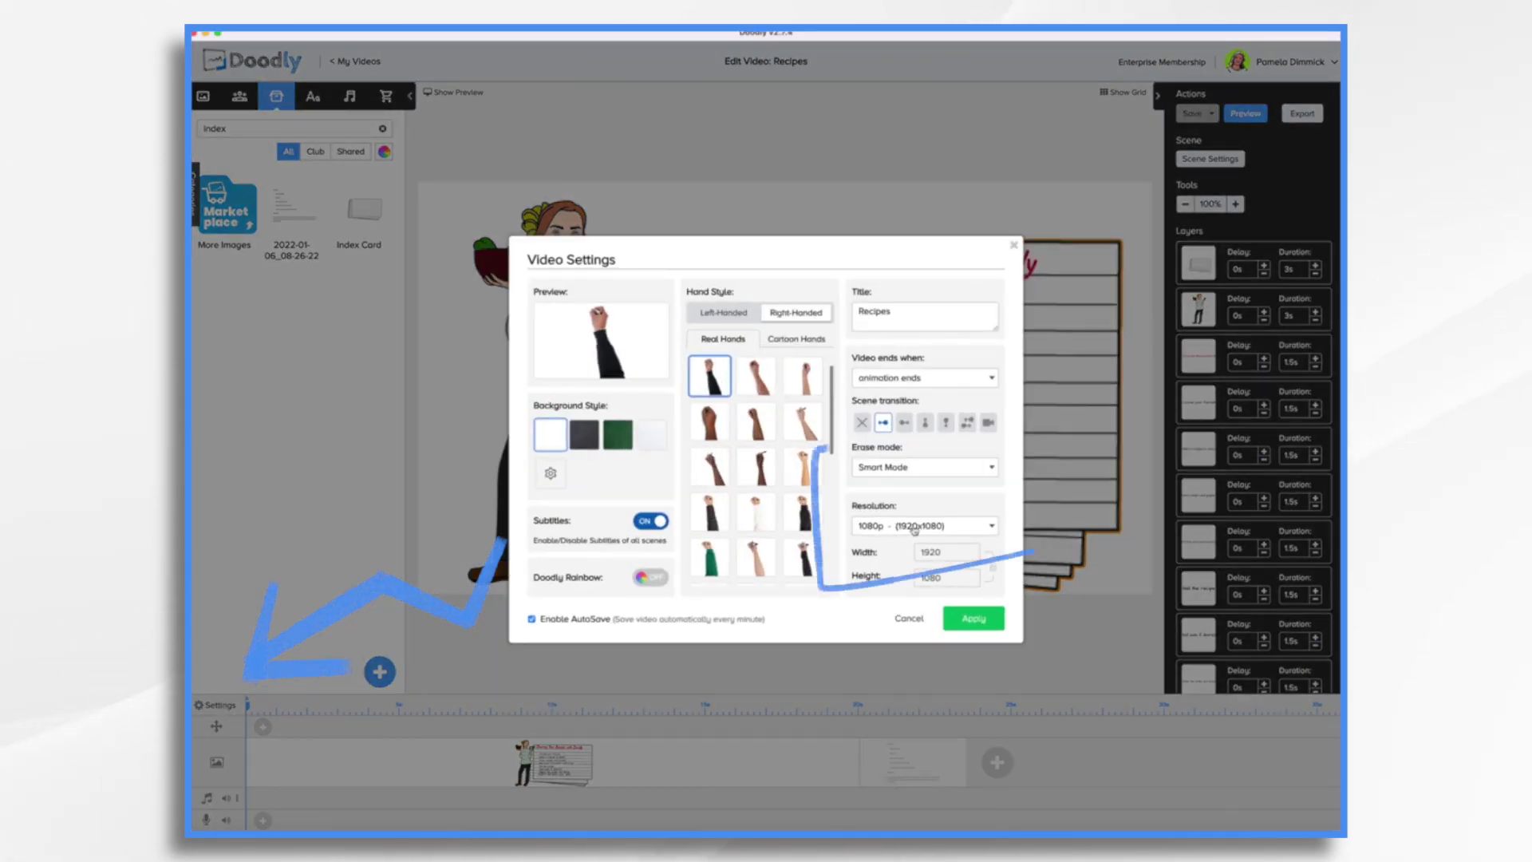
pyautogui.click(973, 528)
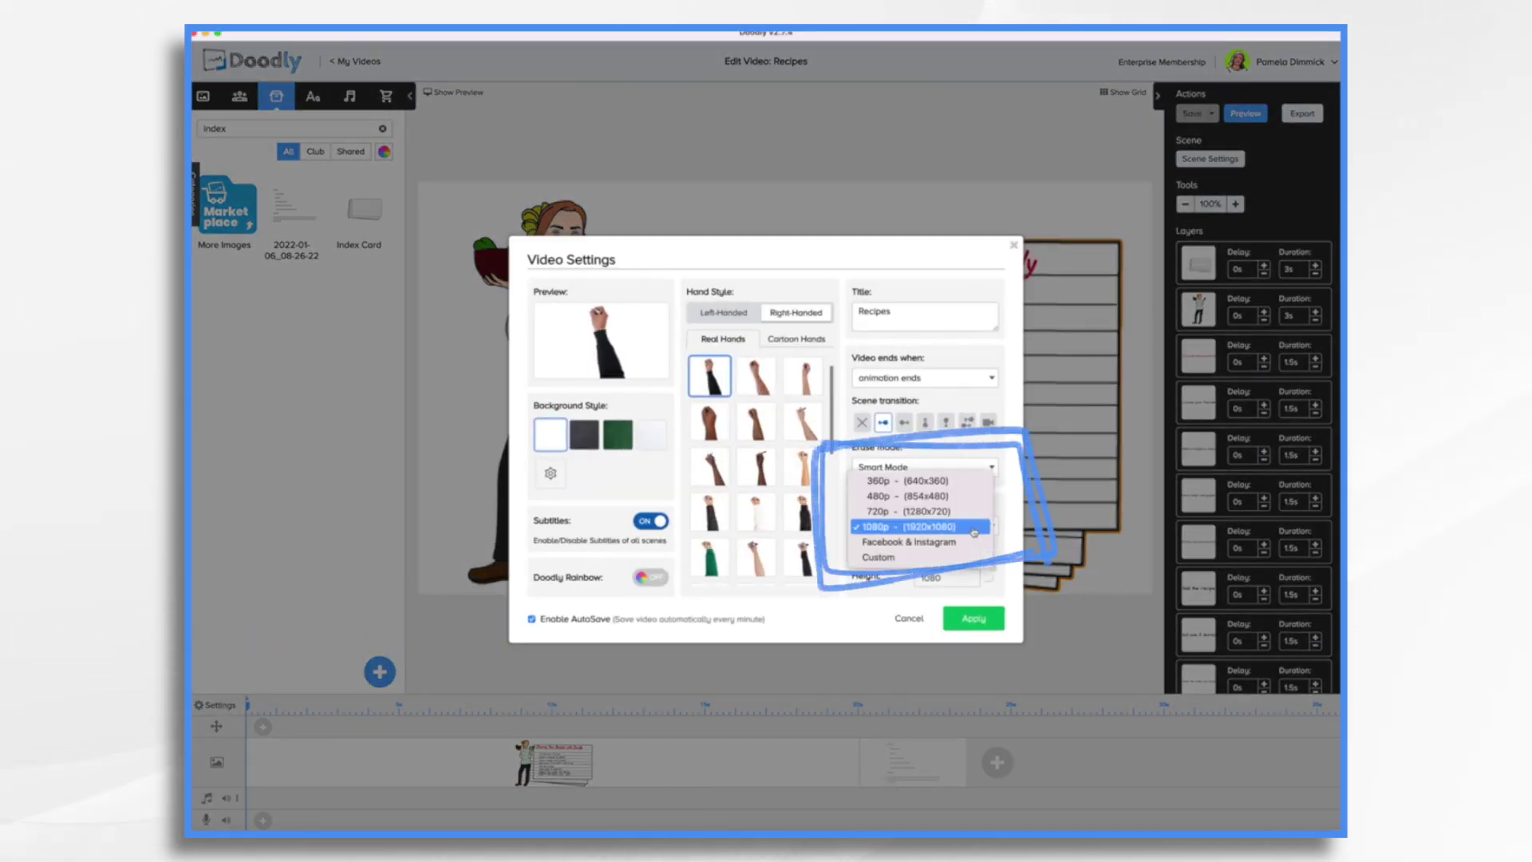
pyautogui.click(957, 546)
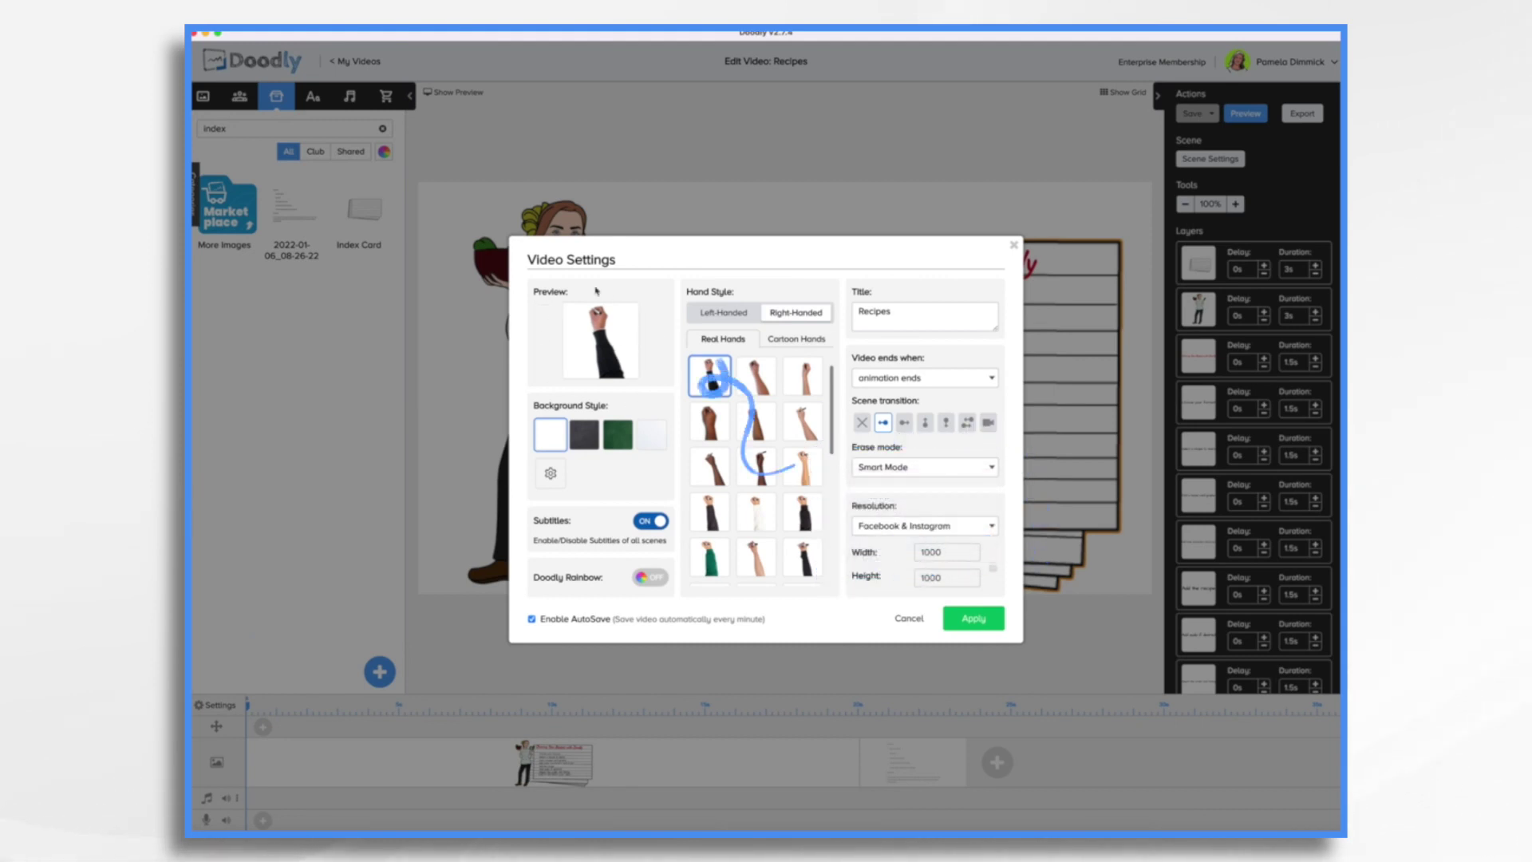
pyautogui.click(954, 529)
pyautogui.click(902, 543)
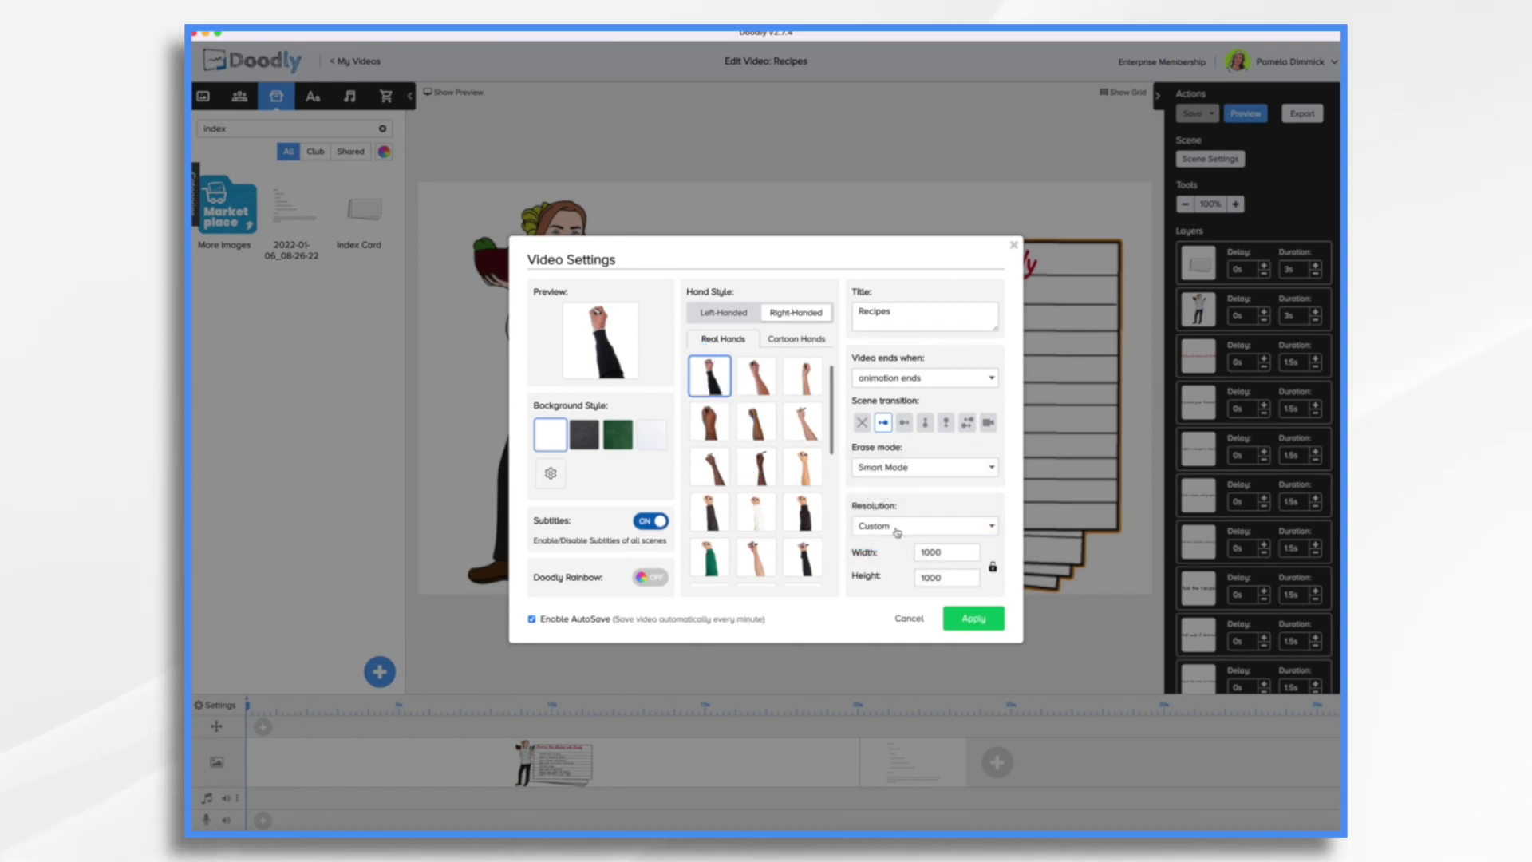
pyautogui.click(950, 552)
pyautogui.press('BackSpace')
pyautogui.press('BackSpace')
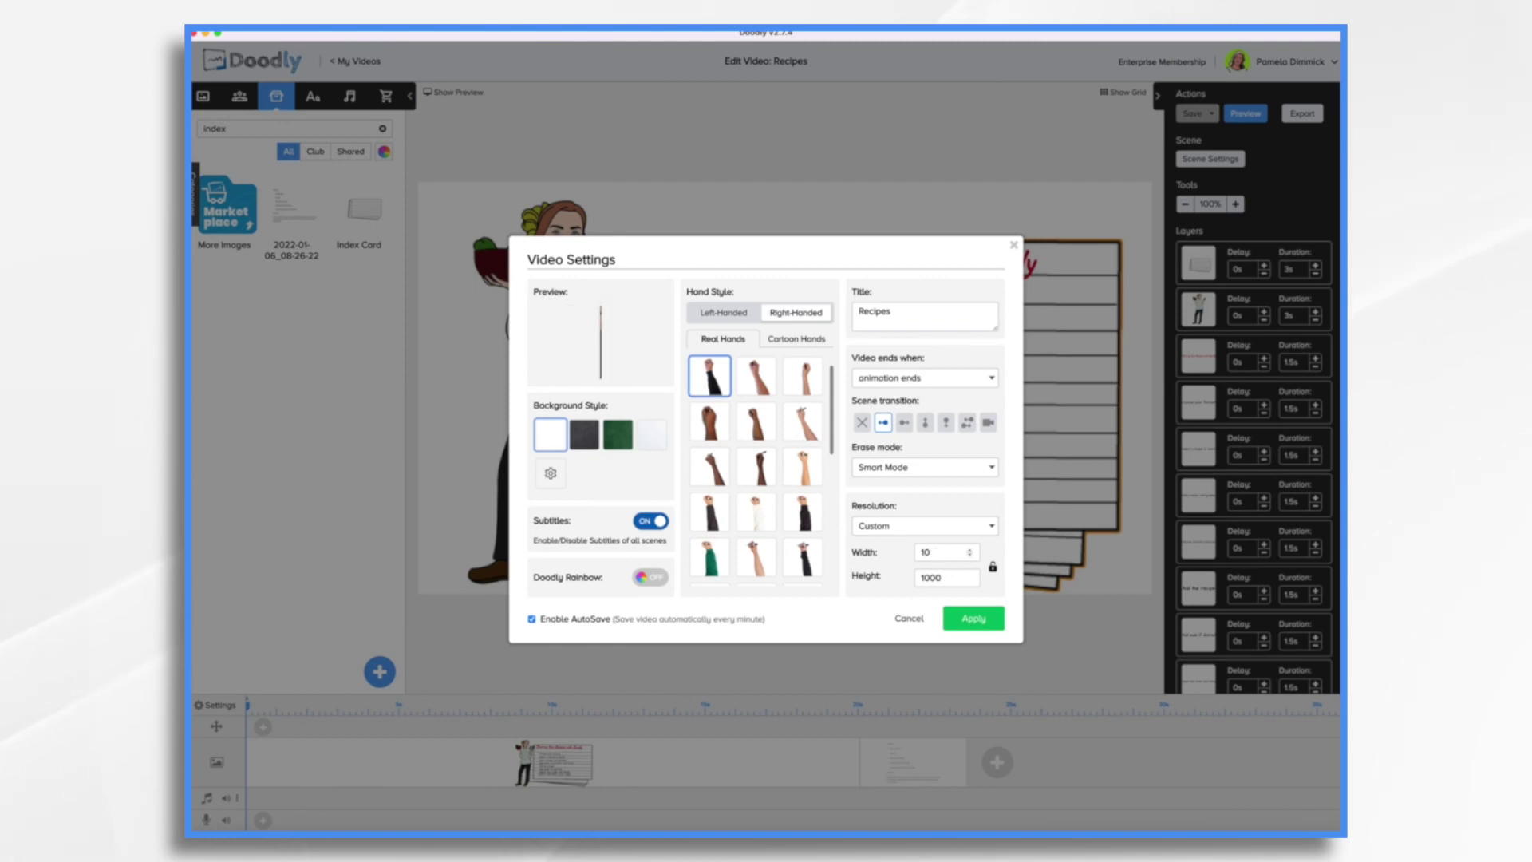
pyautogui.write('80')
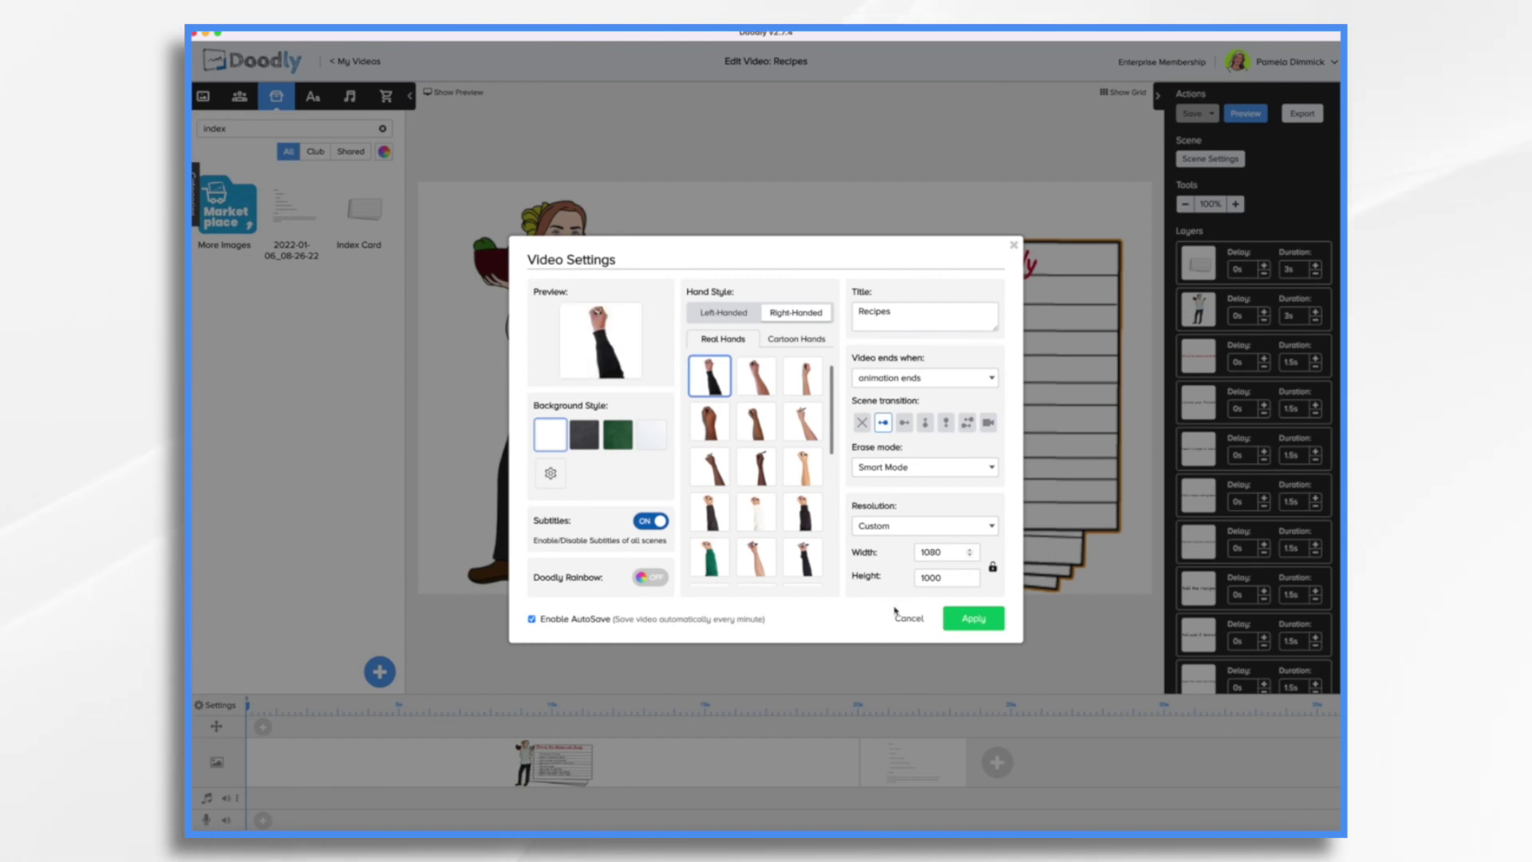
pyautogui.press('BackSpace')
pyautogui.press('BackSpace')
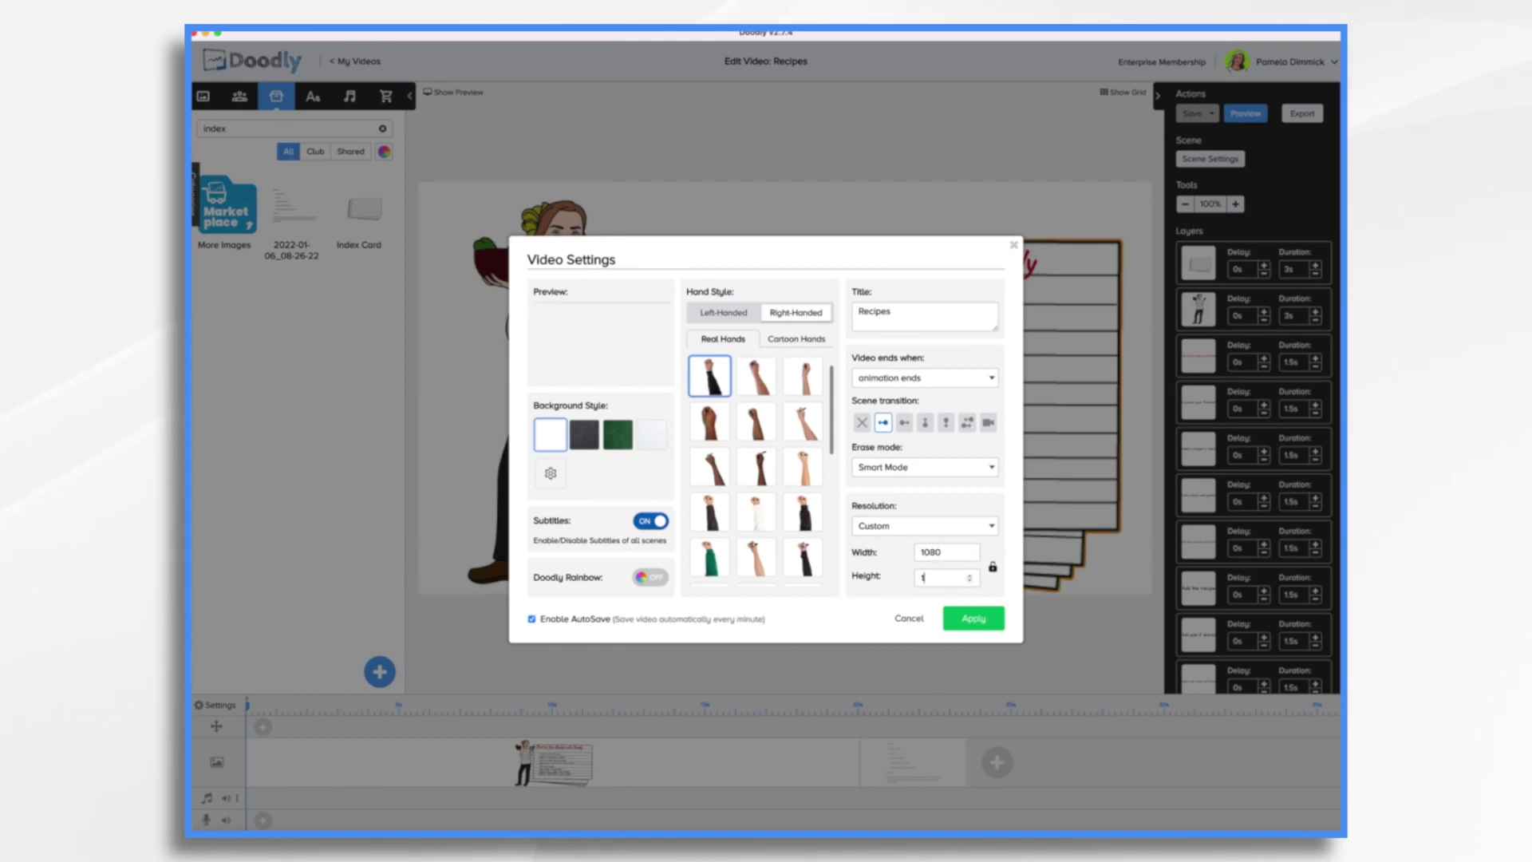
pyautogui.write('920')
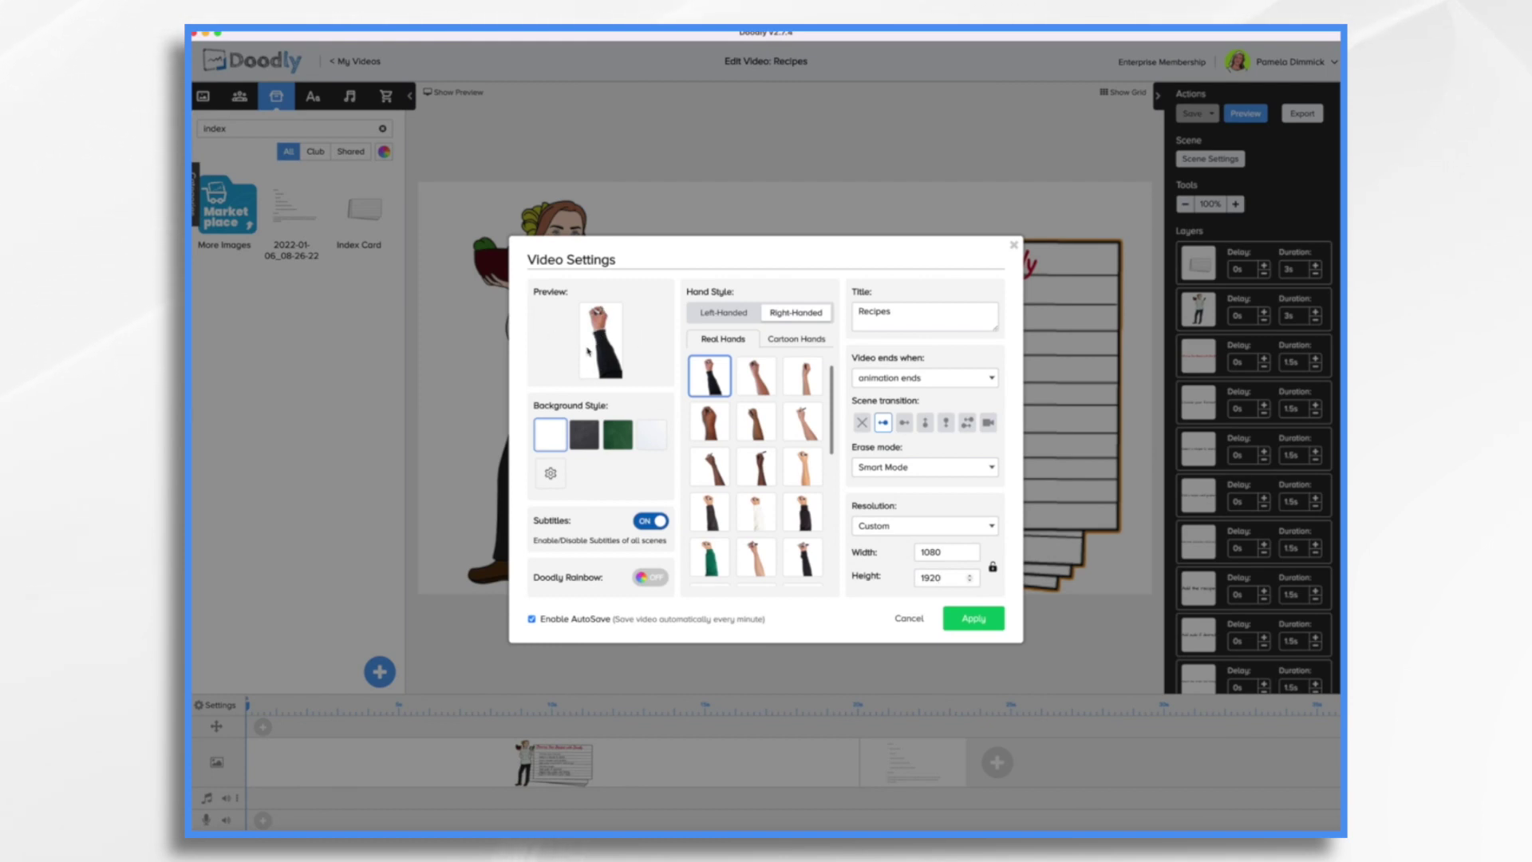
# Step: Set the video resolution to 1080p (1920x1080) and apply the settings
pyautogui.click(925, 525)
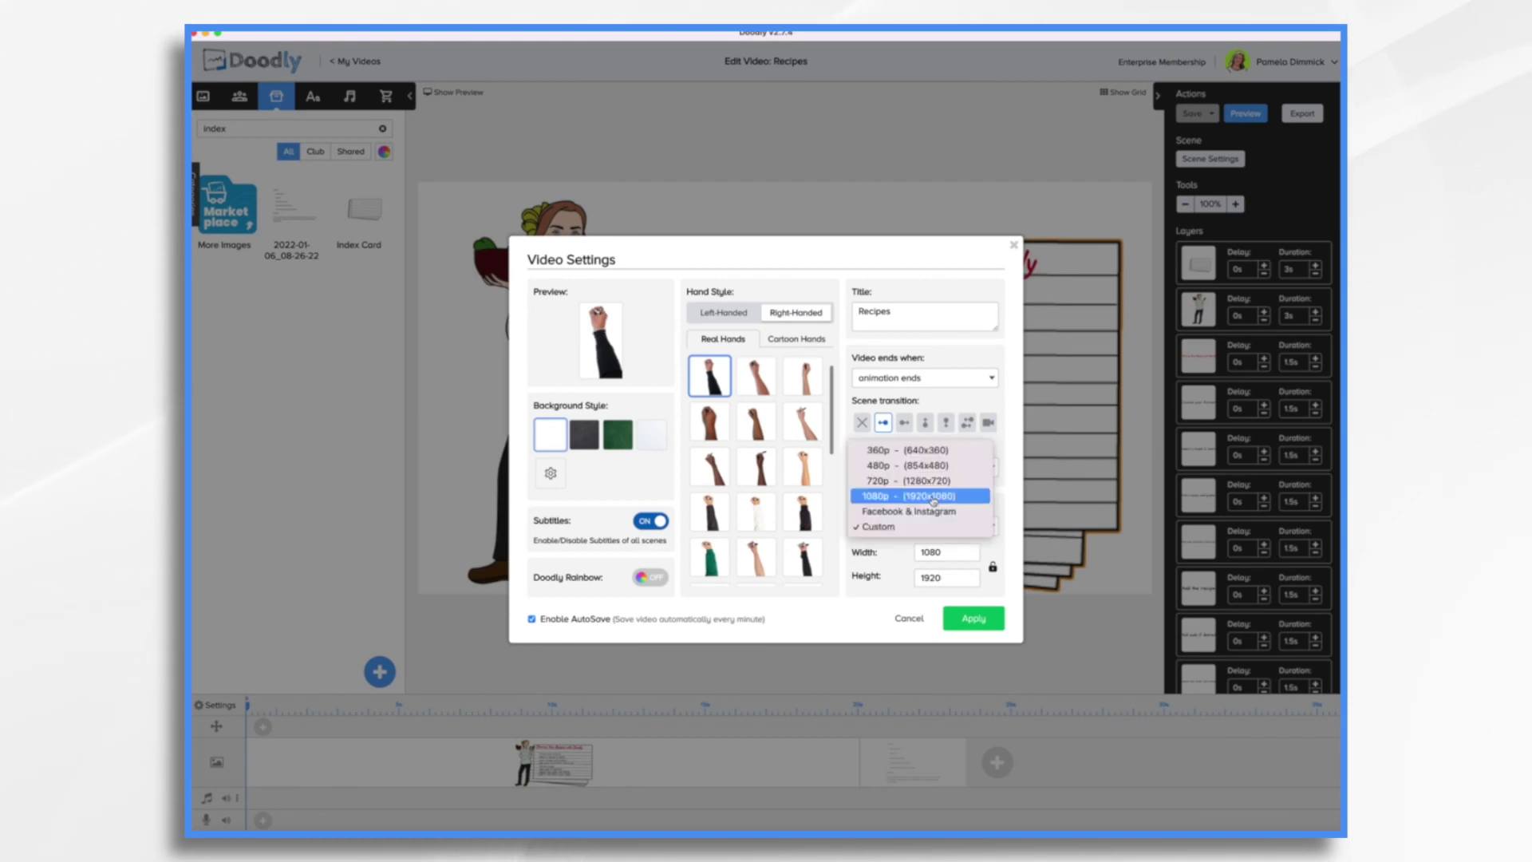
pyautogui.click(934, 496)
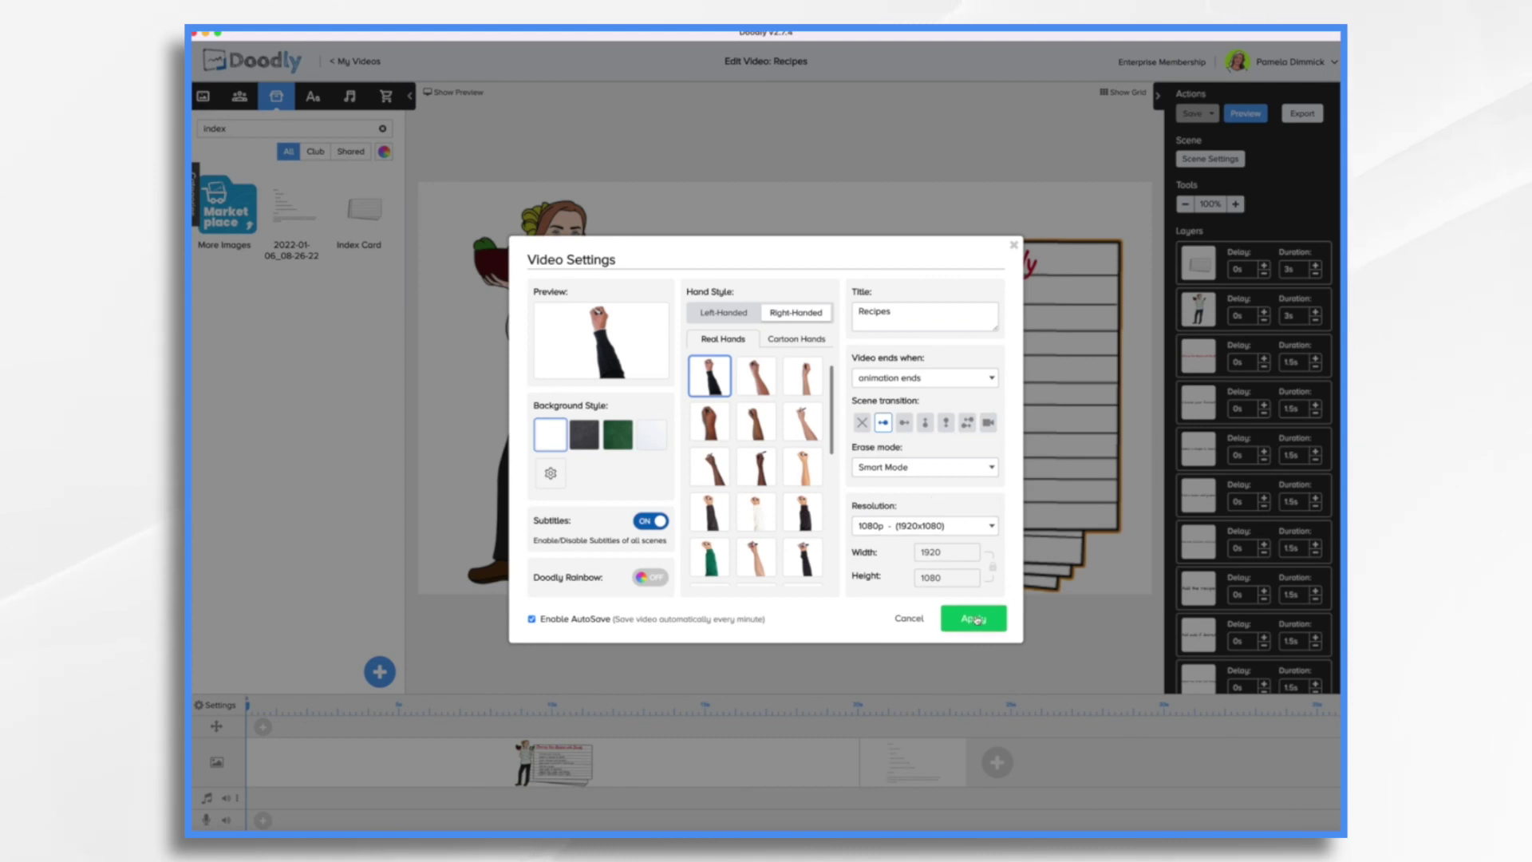
pyautogui.click(974, 620)
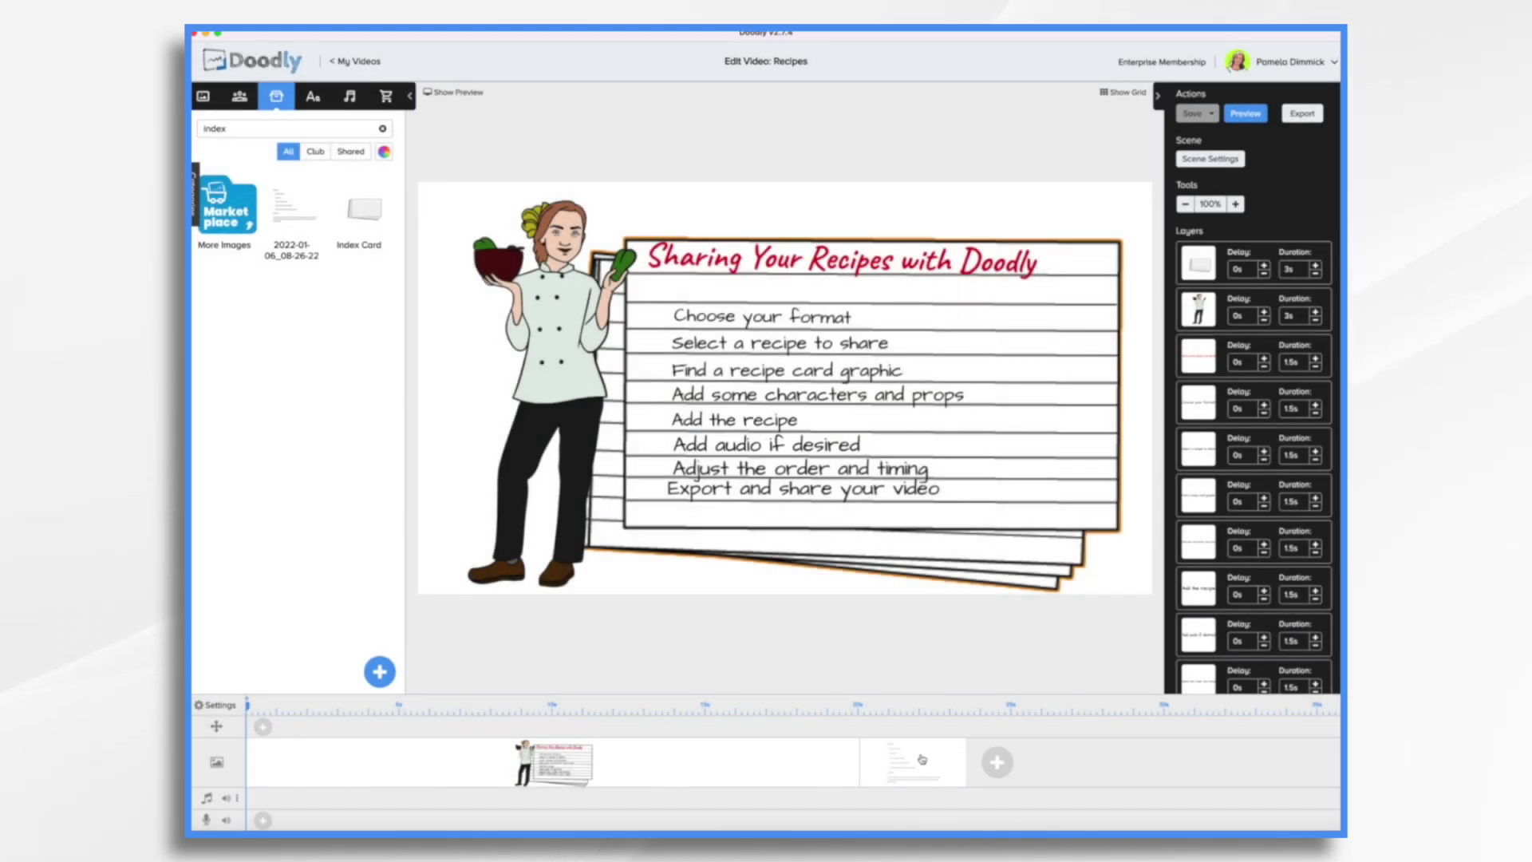
pyautogui.click(924, 759)
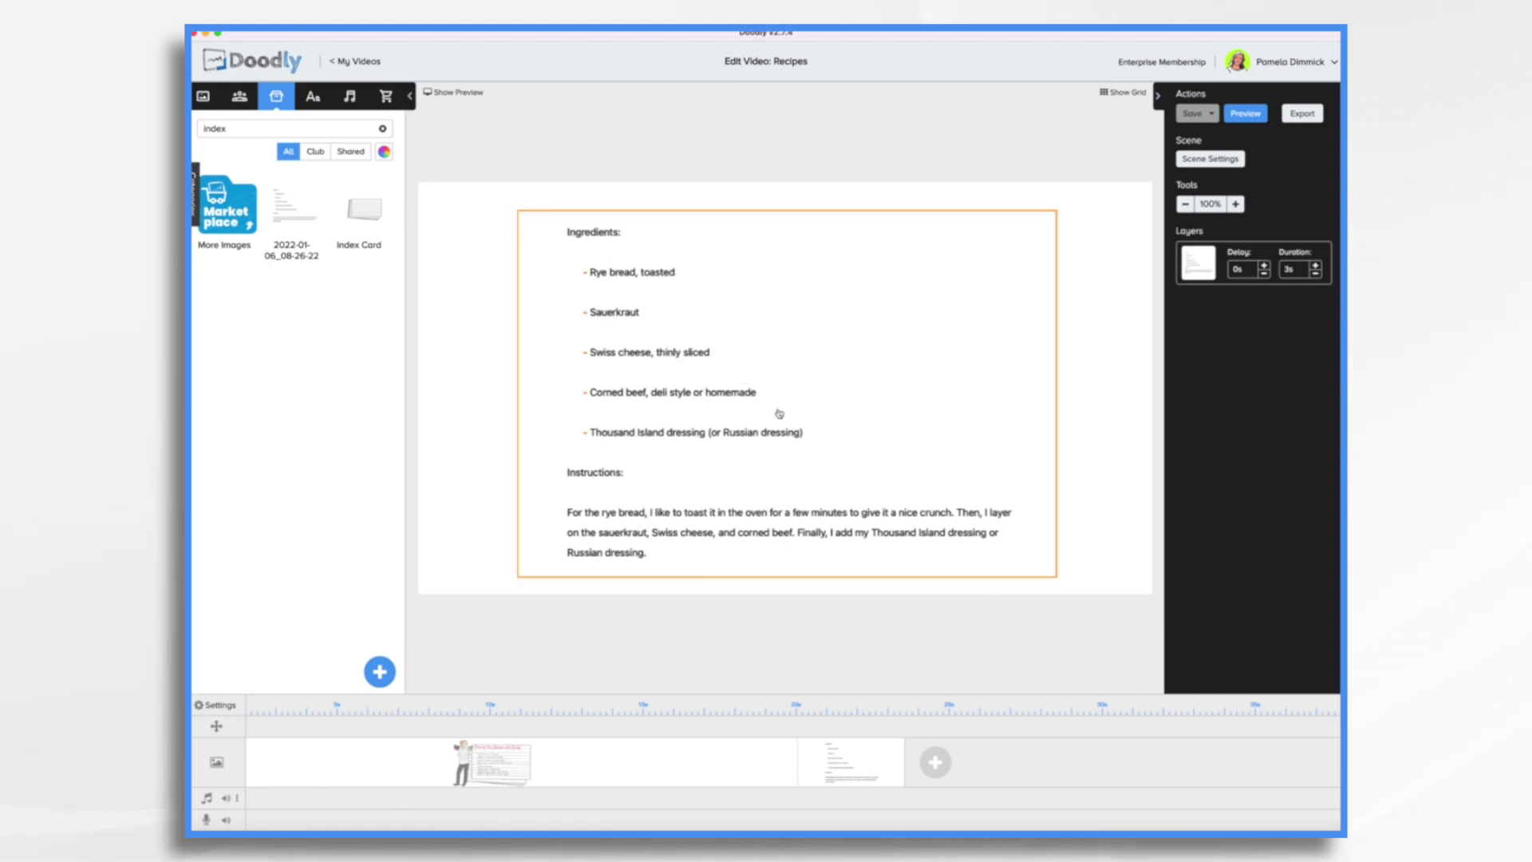
pyautogui.click(674, 773)
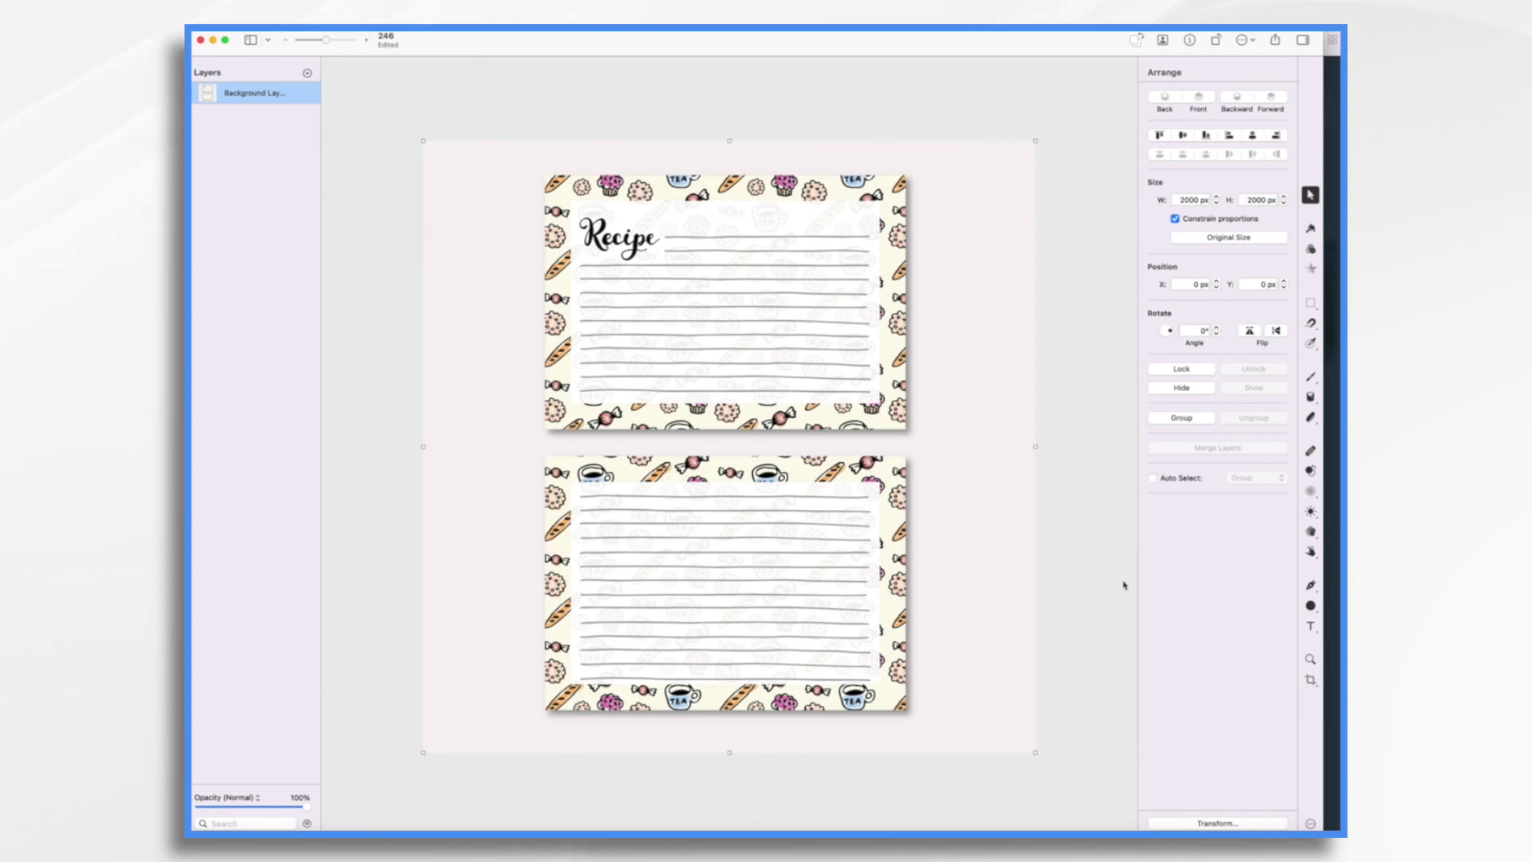
# Step: Slice the top and bottom recipe cards as Slice 1 and Slice 2 and export both
pyautogui.click(1311, 680)
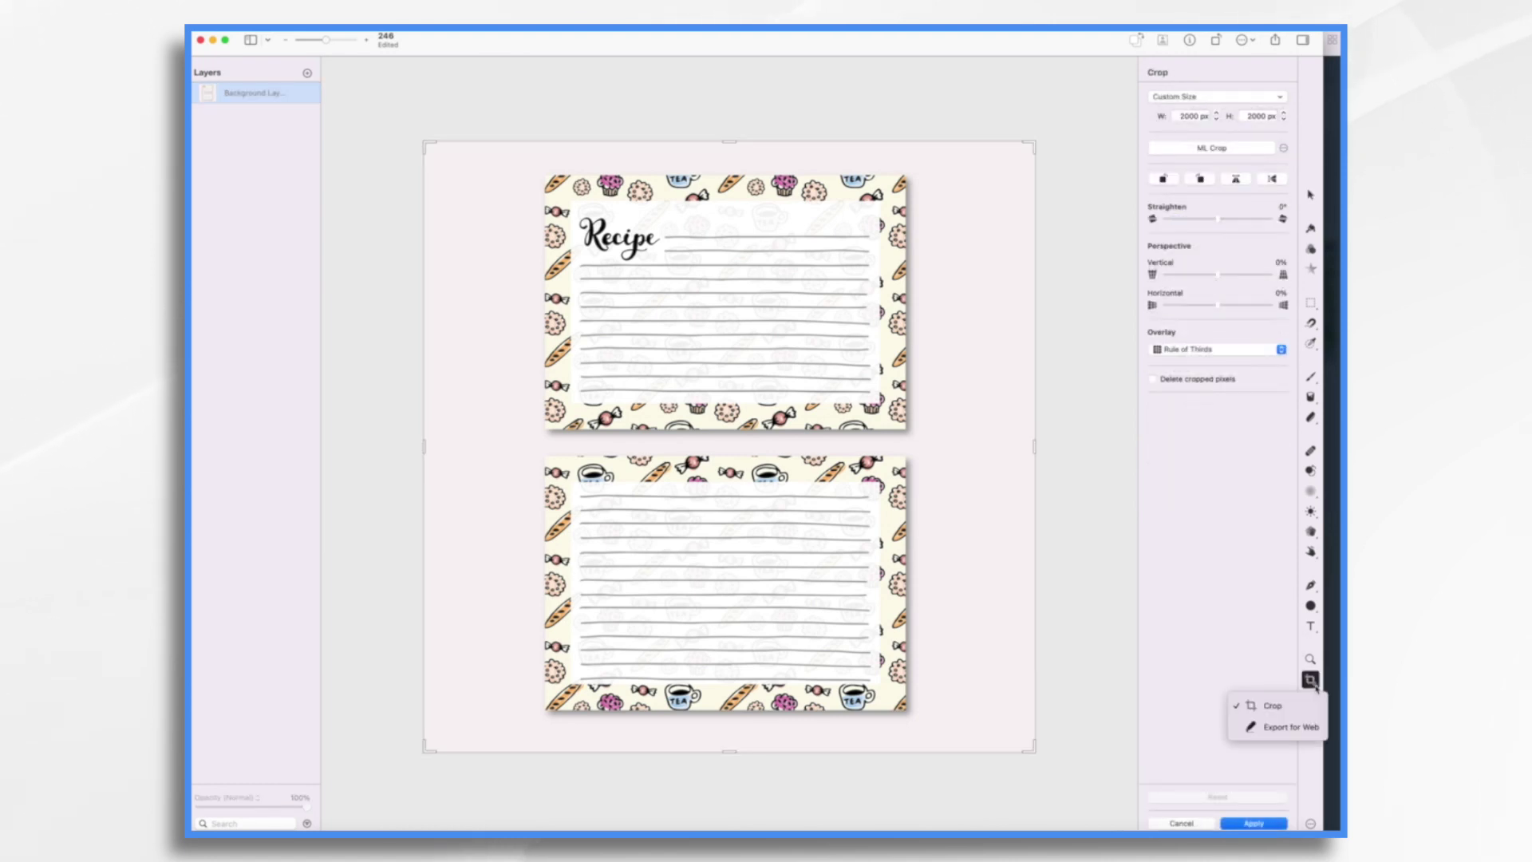
pyautogui.click(1286, 727)
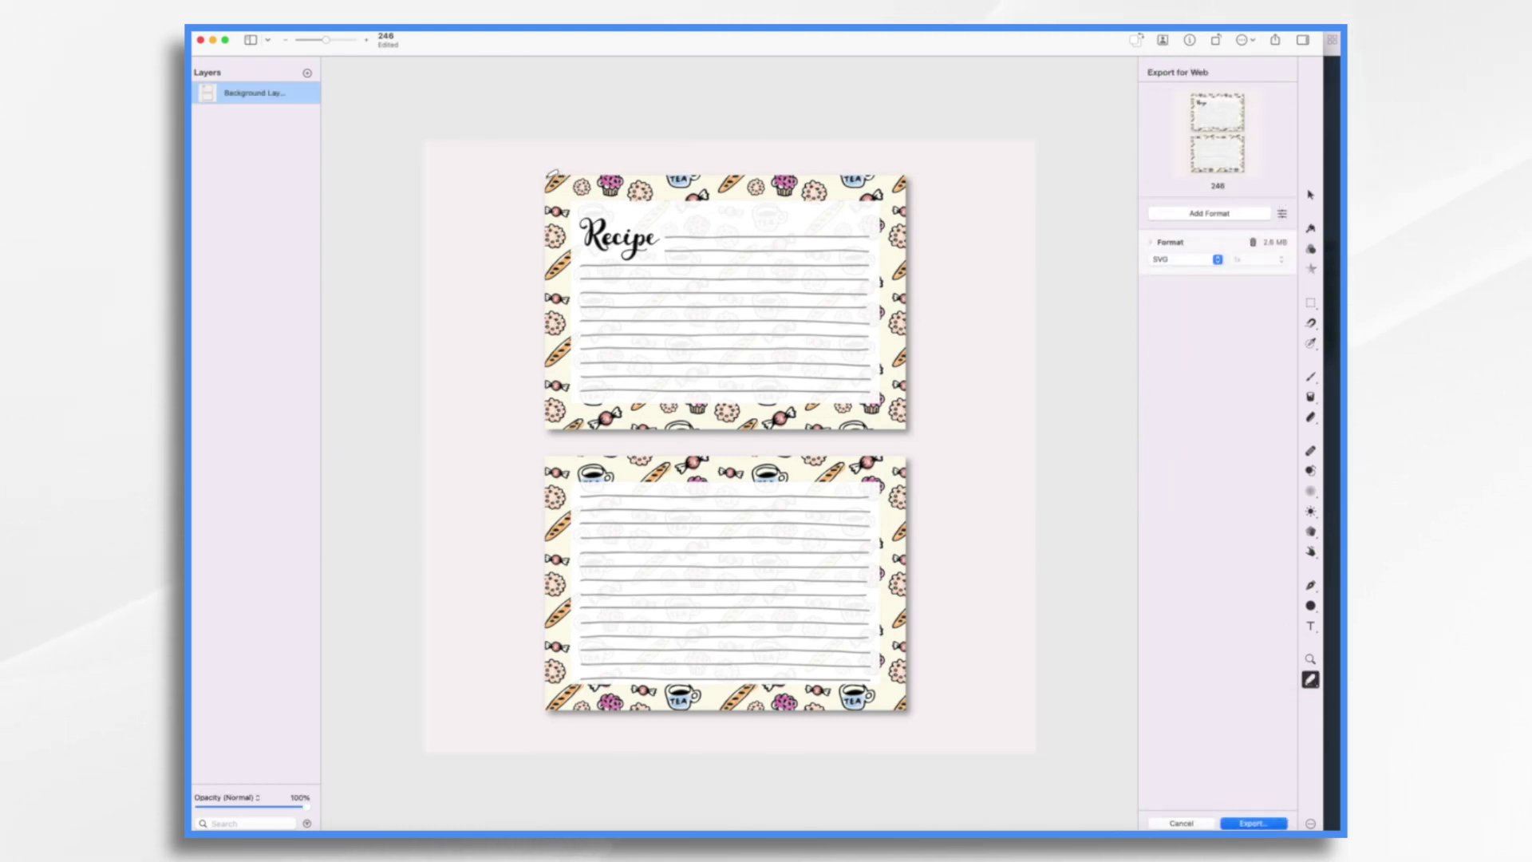
pyautogui.moveTo(549, 170)
pyautogui.mouseDown()
pyautogui.moveTo(909, 411)
pyautogui.moveTo(908, 429)
pyautogui.mouseUp()
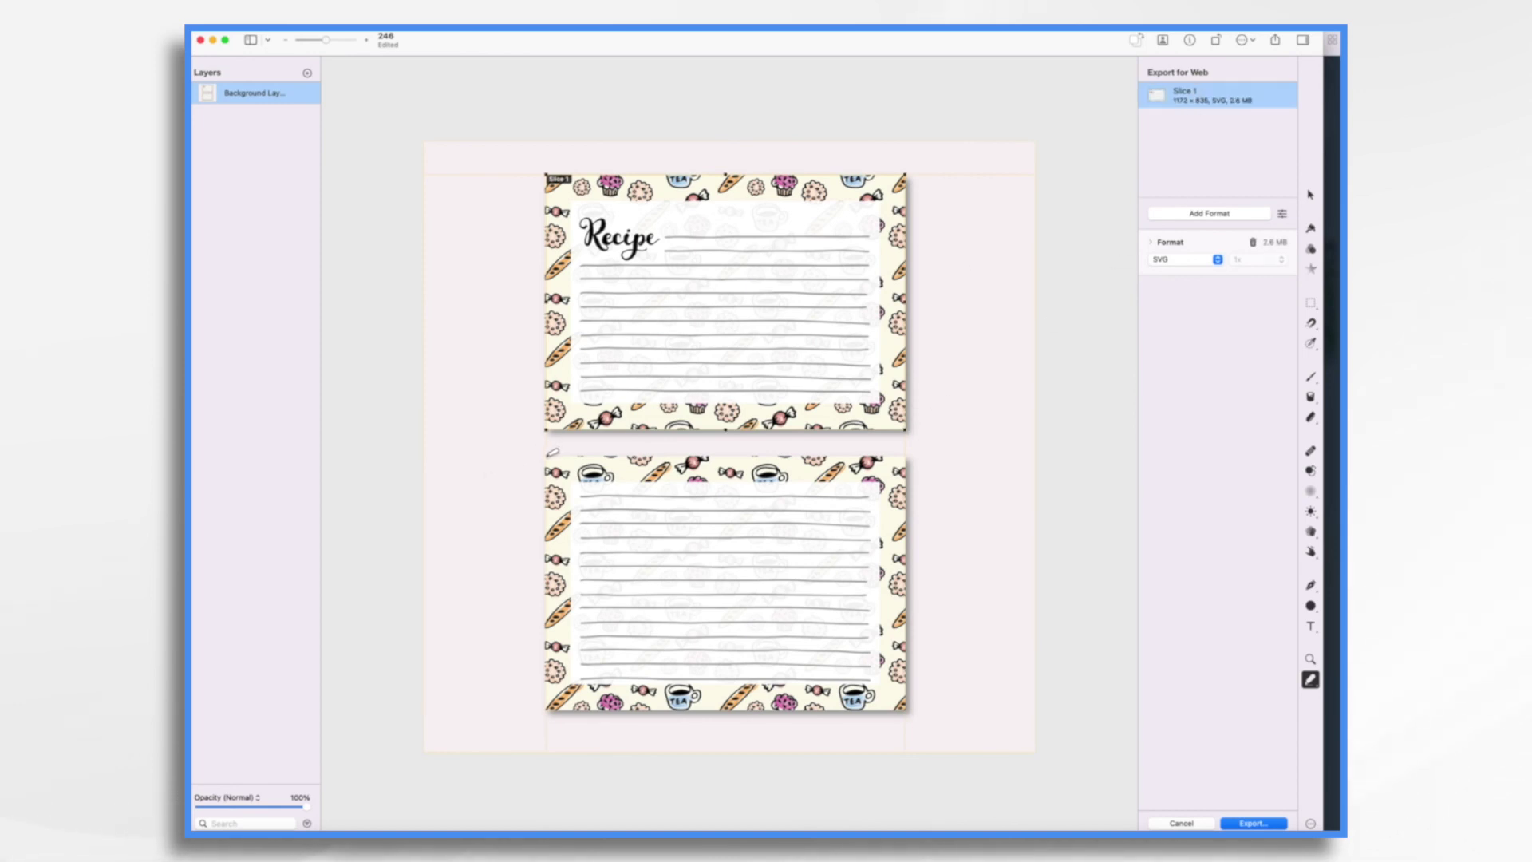
pyautogui.moveTo(552, 451); pyautogui.dragTo(914, 705)
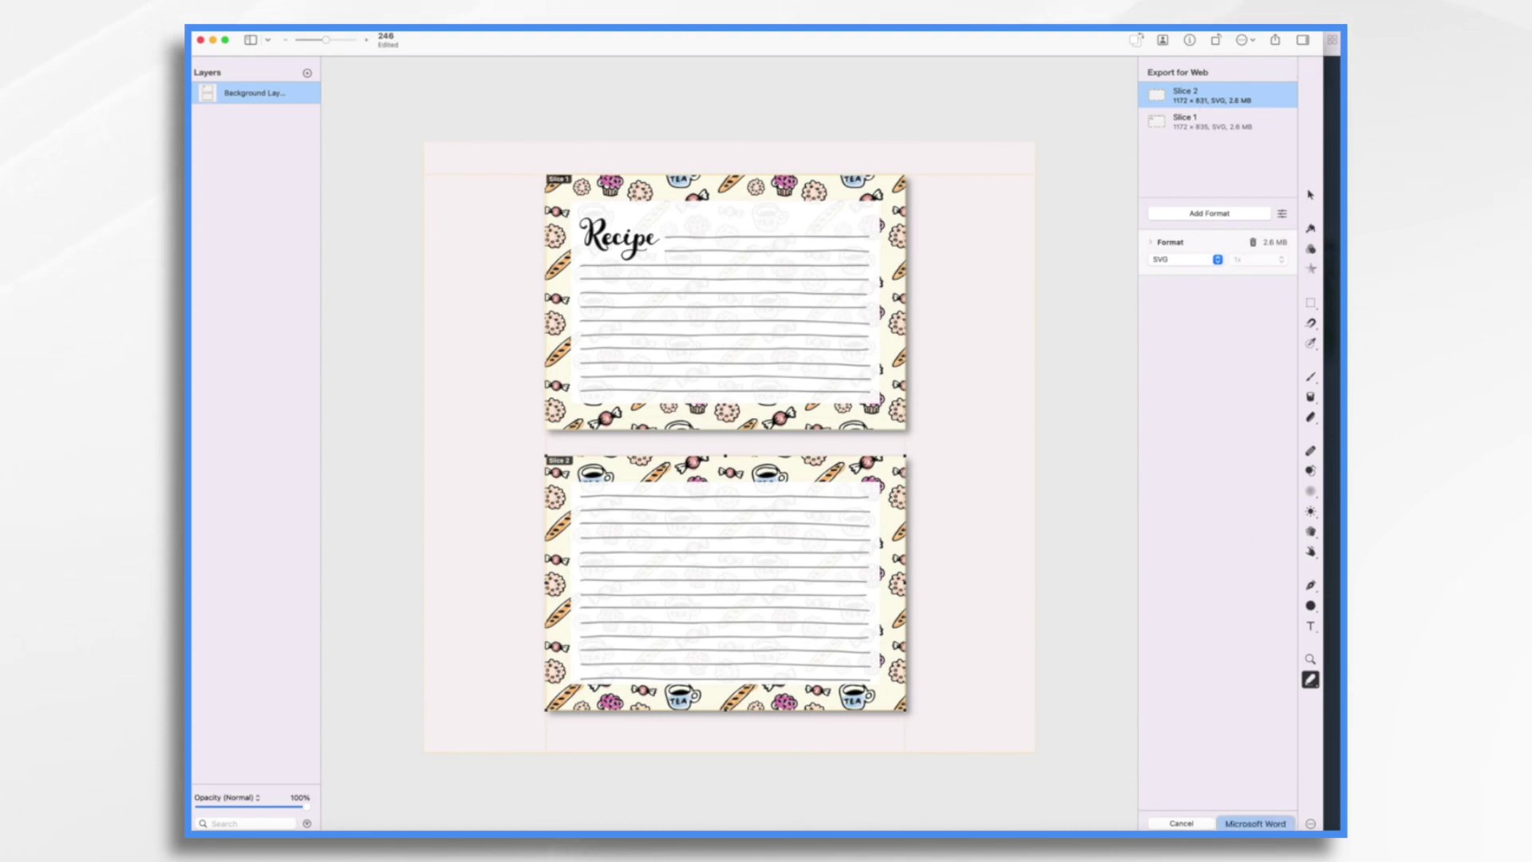
pyautogui.click(1265, 825)
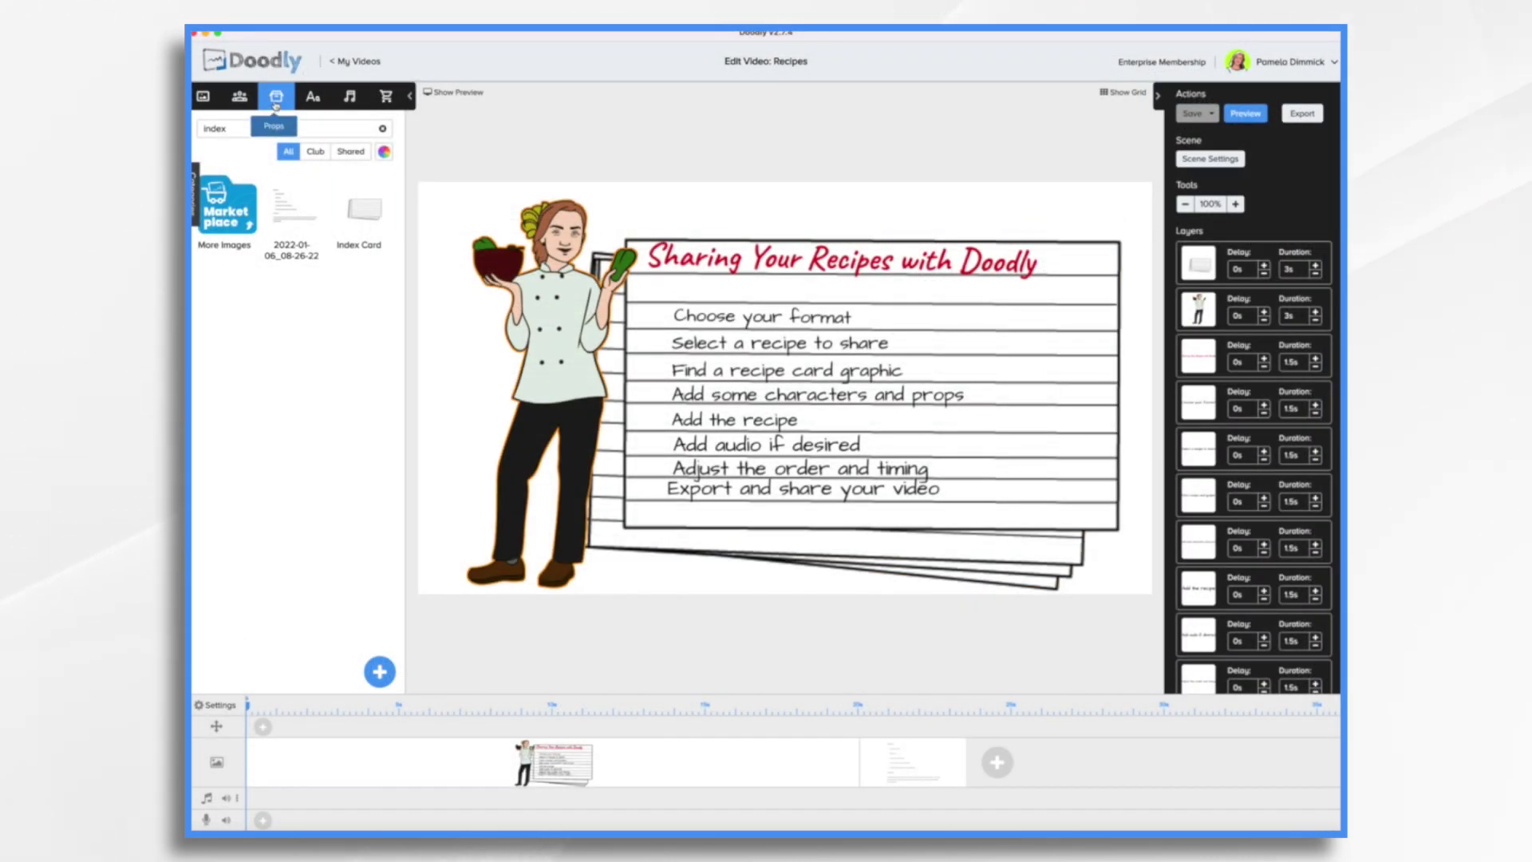
# Step: Upload both slice SVGs as props and add a new blank scene
pyautogui.click(380, 673)
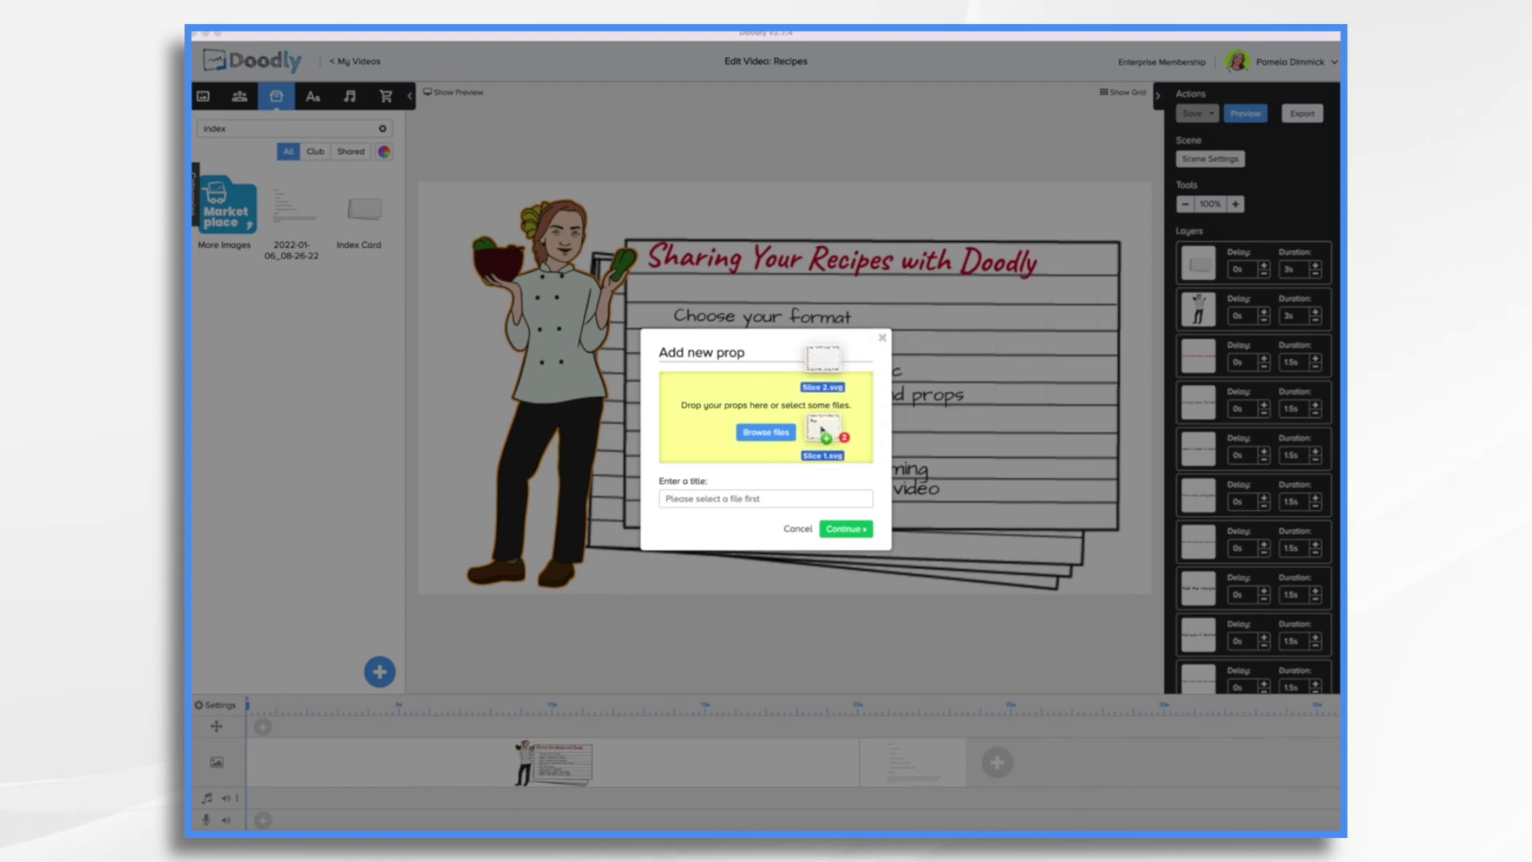
pyautogui.moveTo(1024, 376); pyautogui.dragTo(771, 444)
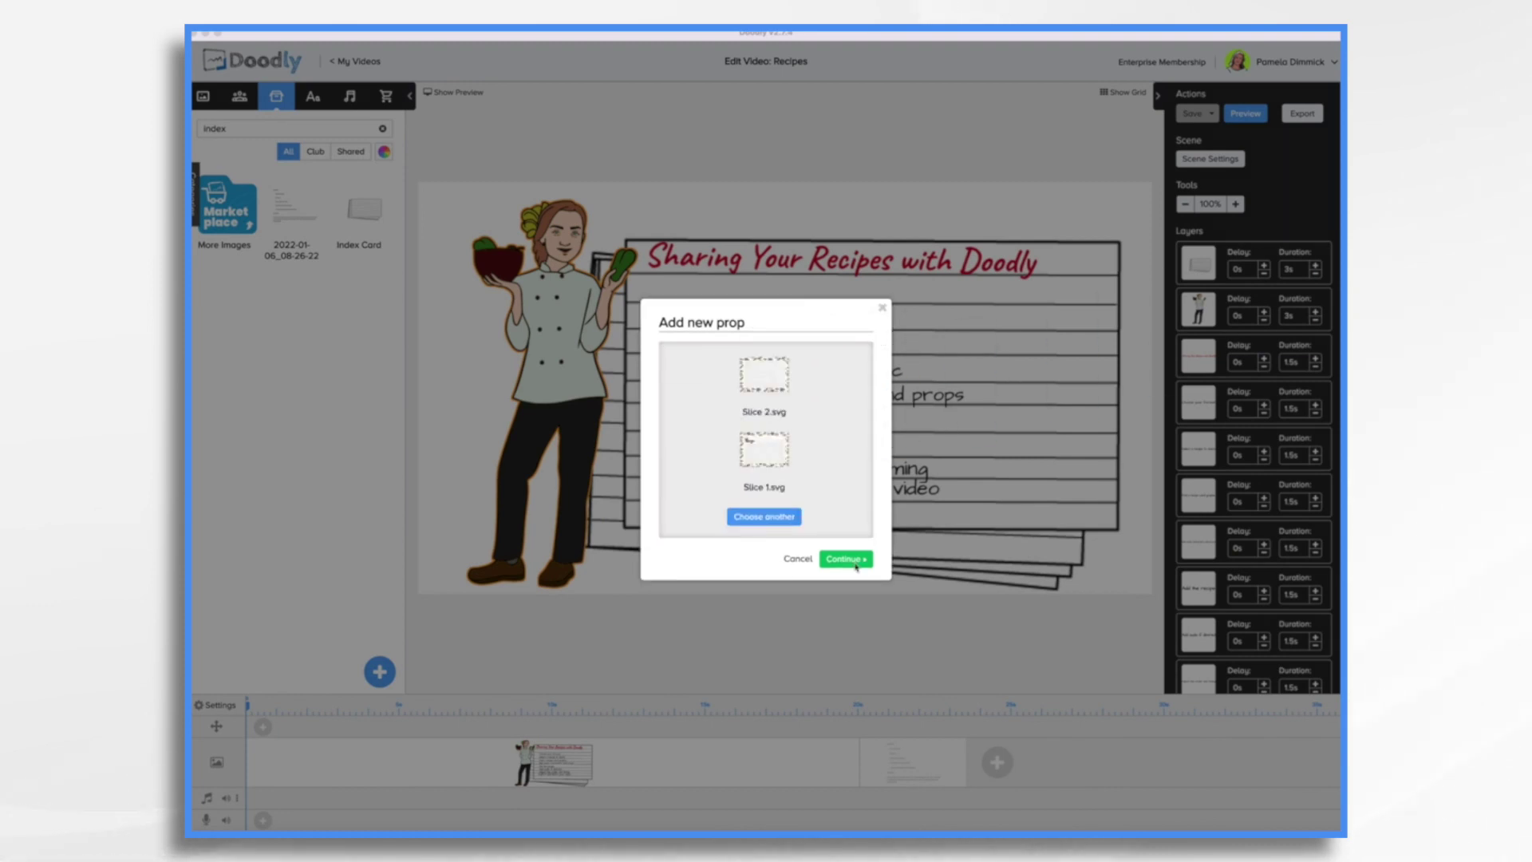
pyautogui.click(855, 562)
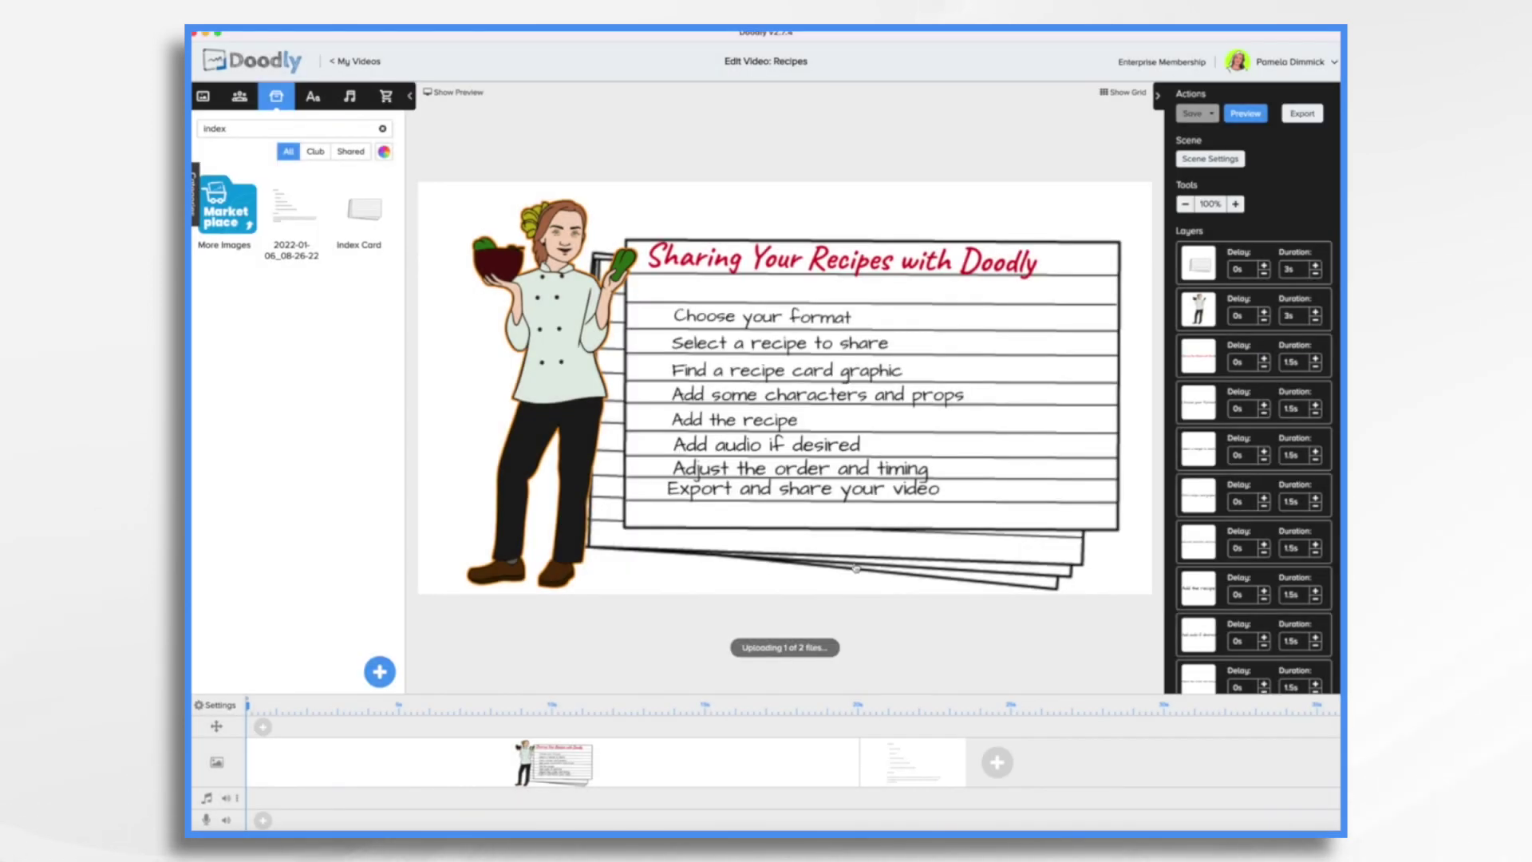
pyautogui.click(999, 766)
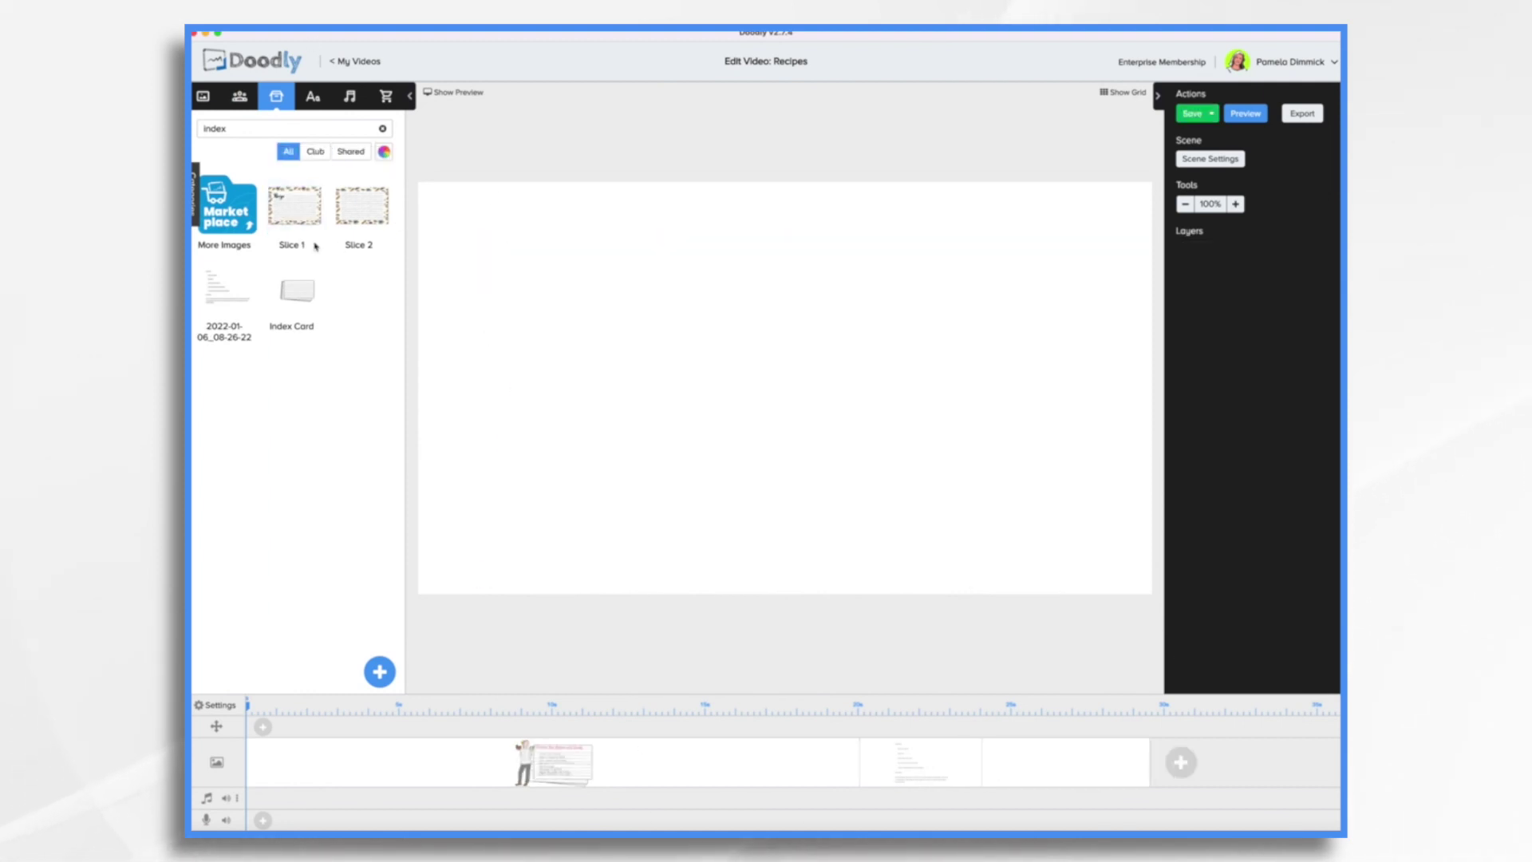
# Step: Rename the two slice images to Recipe Card 1 and Recipe Card 2
pyautogui.rightClick(297, 217)
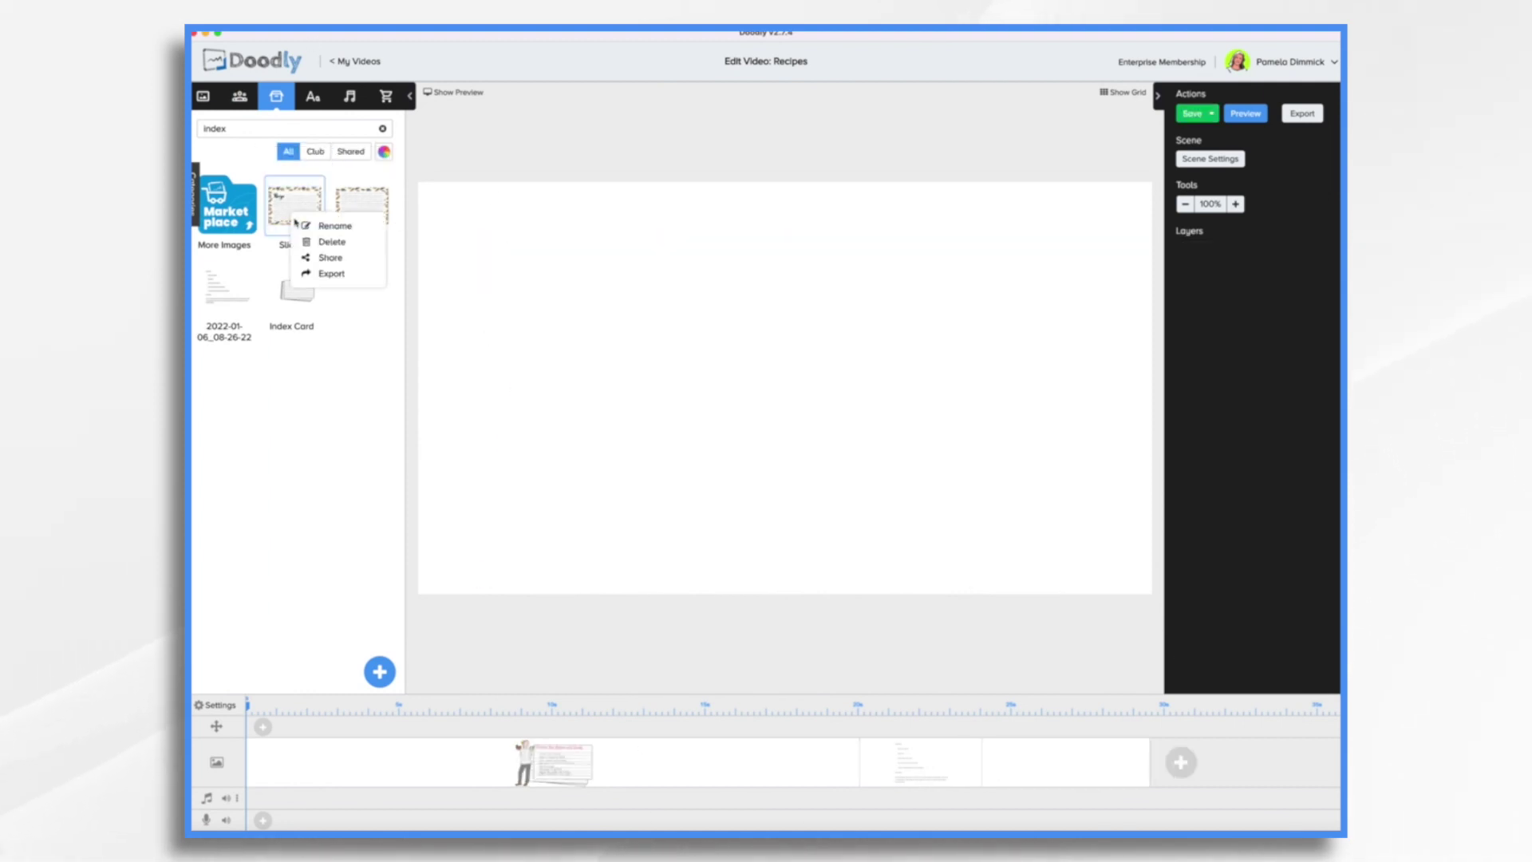
pyautogui.click(325, 227)
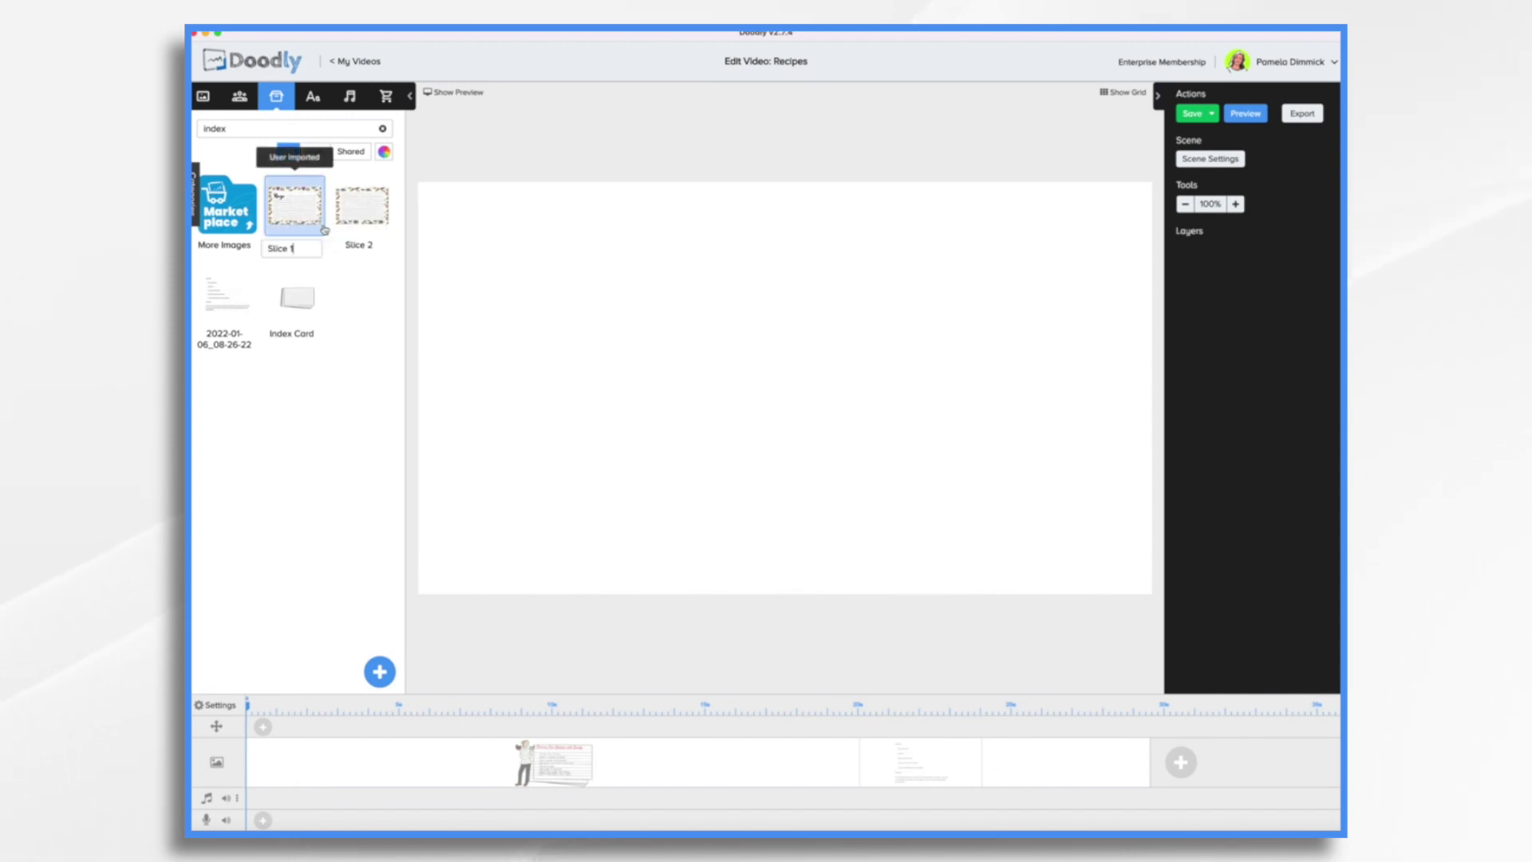
pyautogui.write('cip')
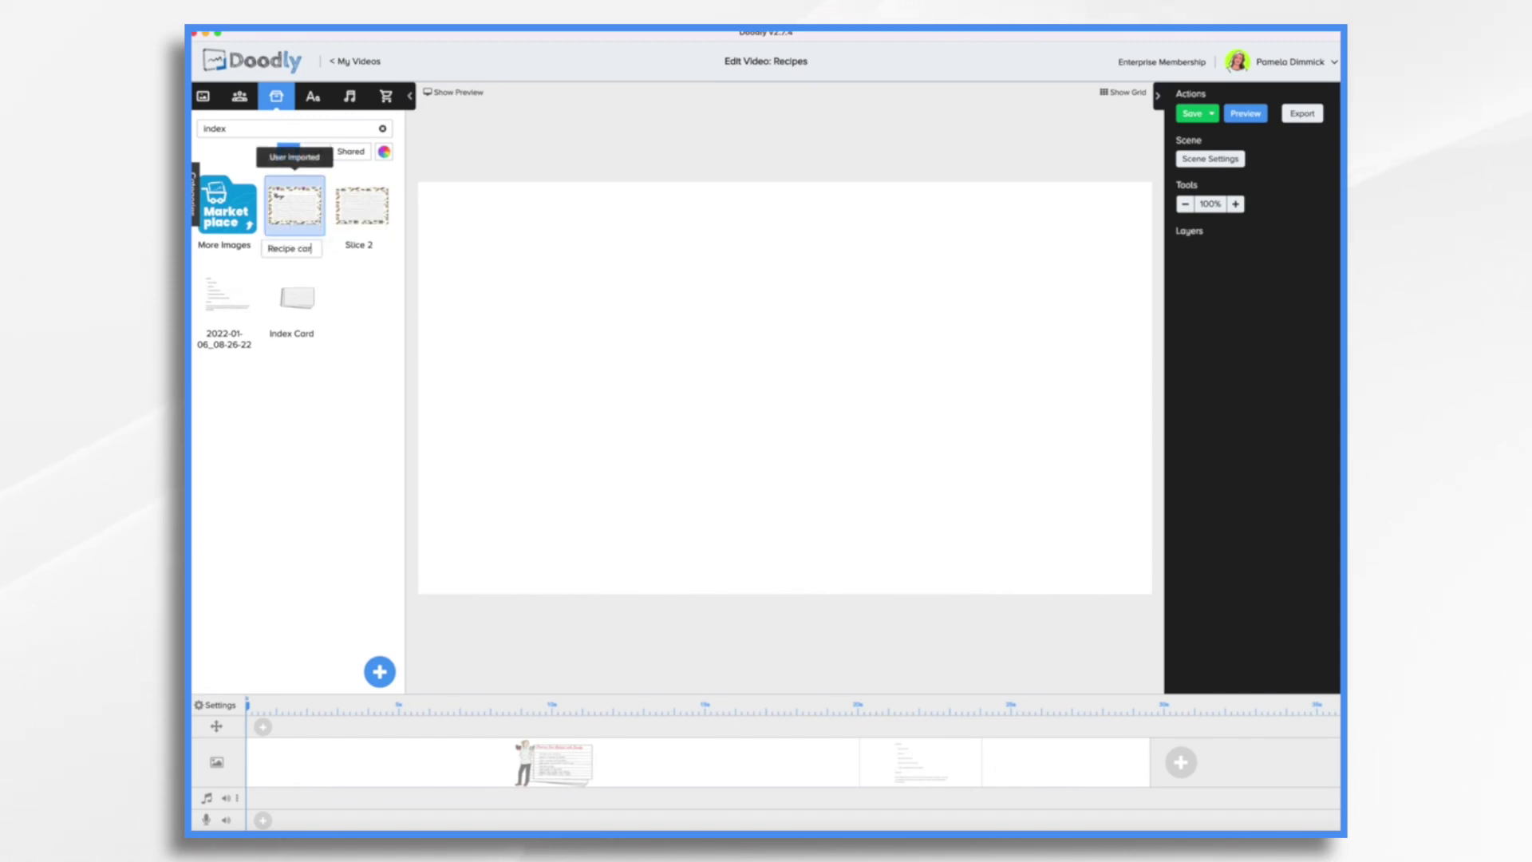
pyautogui.press('Tab')
pyautogui.write('Recip')
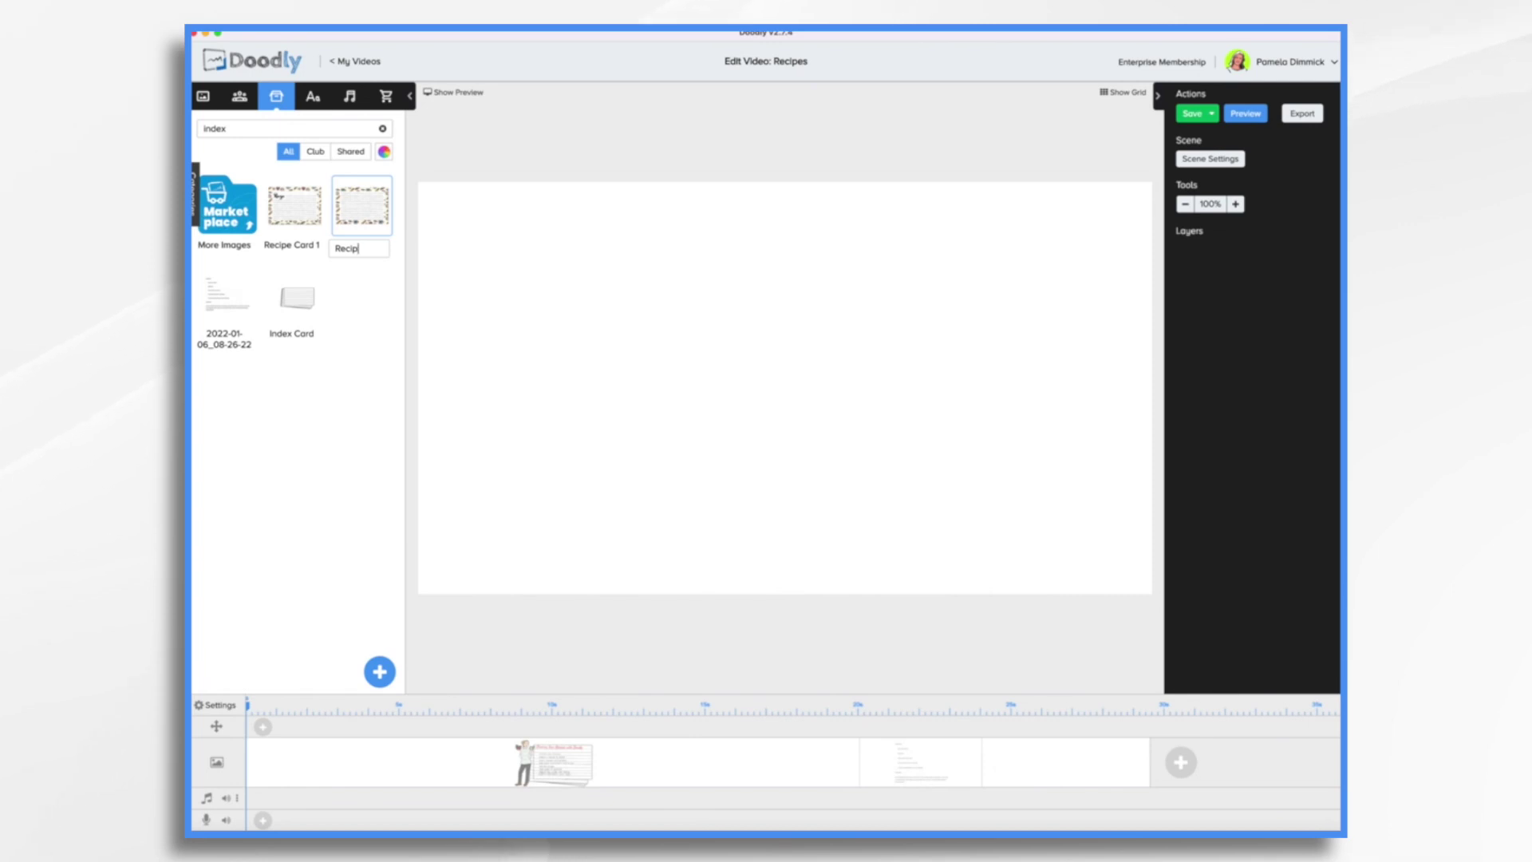
pyautogui.write('e Card 2')
pyautogui.press('Return')
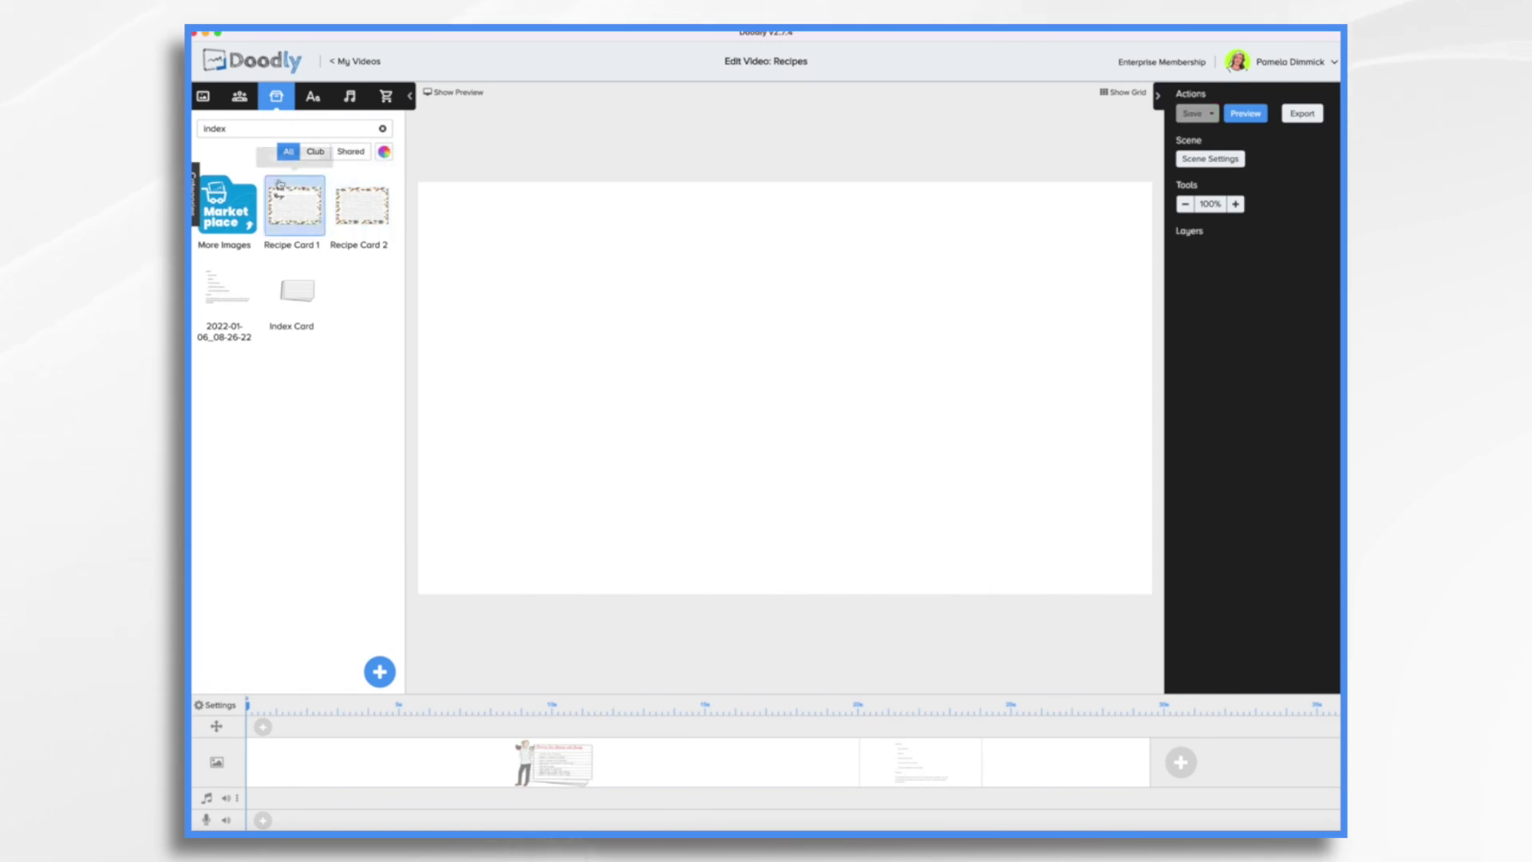
# Step: Add food background.png as a prop and stretch it across the whole canvas
pyautogui.click(383, 670)
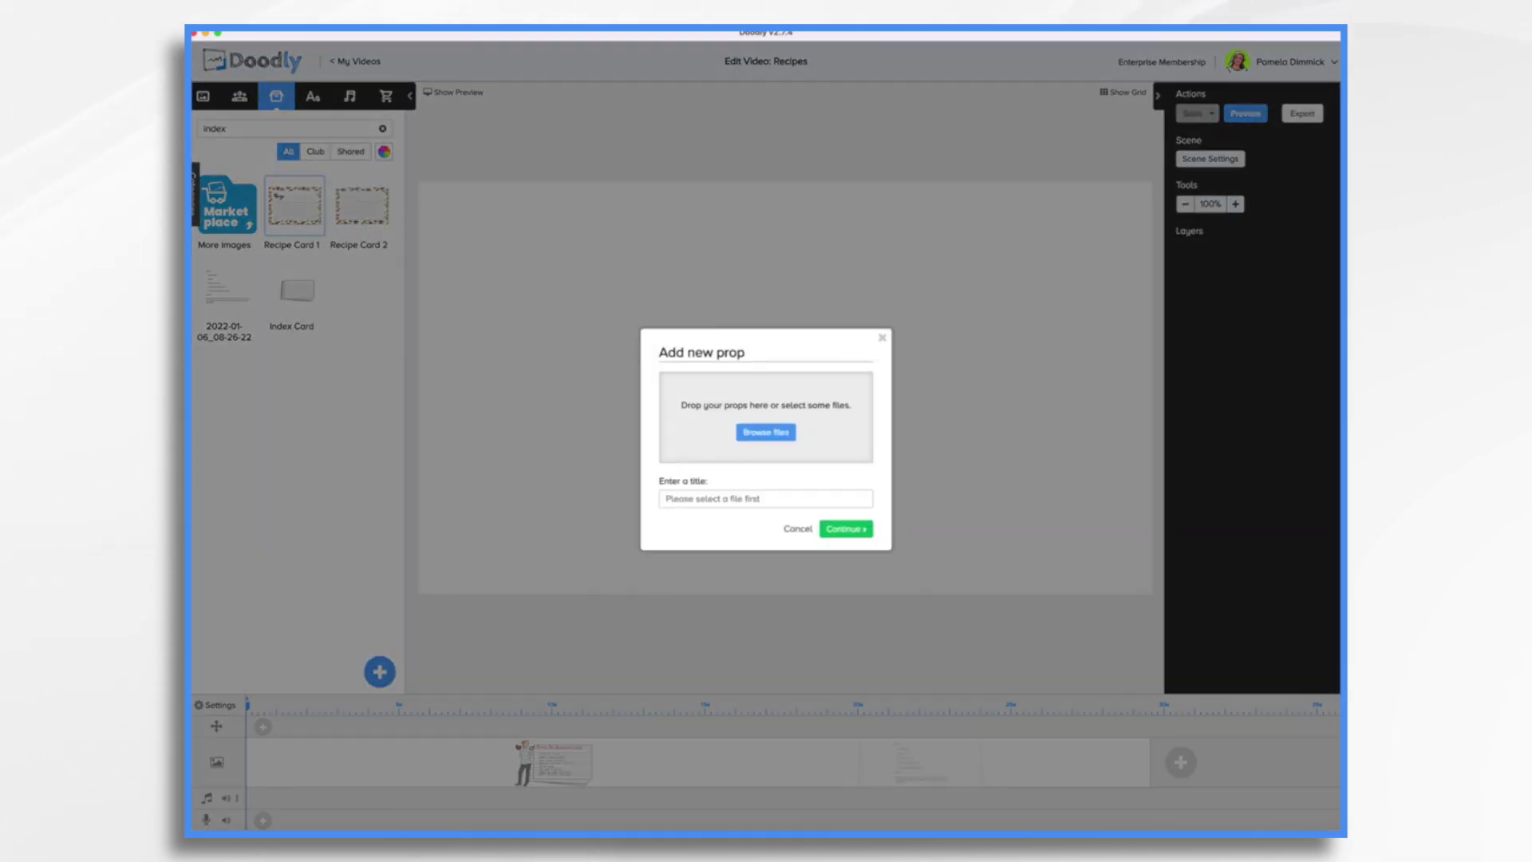
pyautogui.moveTo(862, 463); pyautogui.dragTo(736, 434)
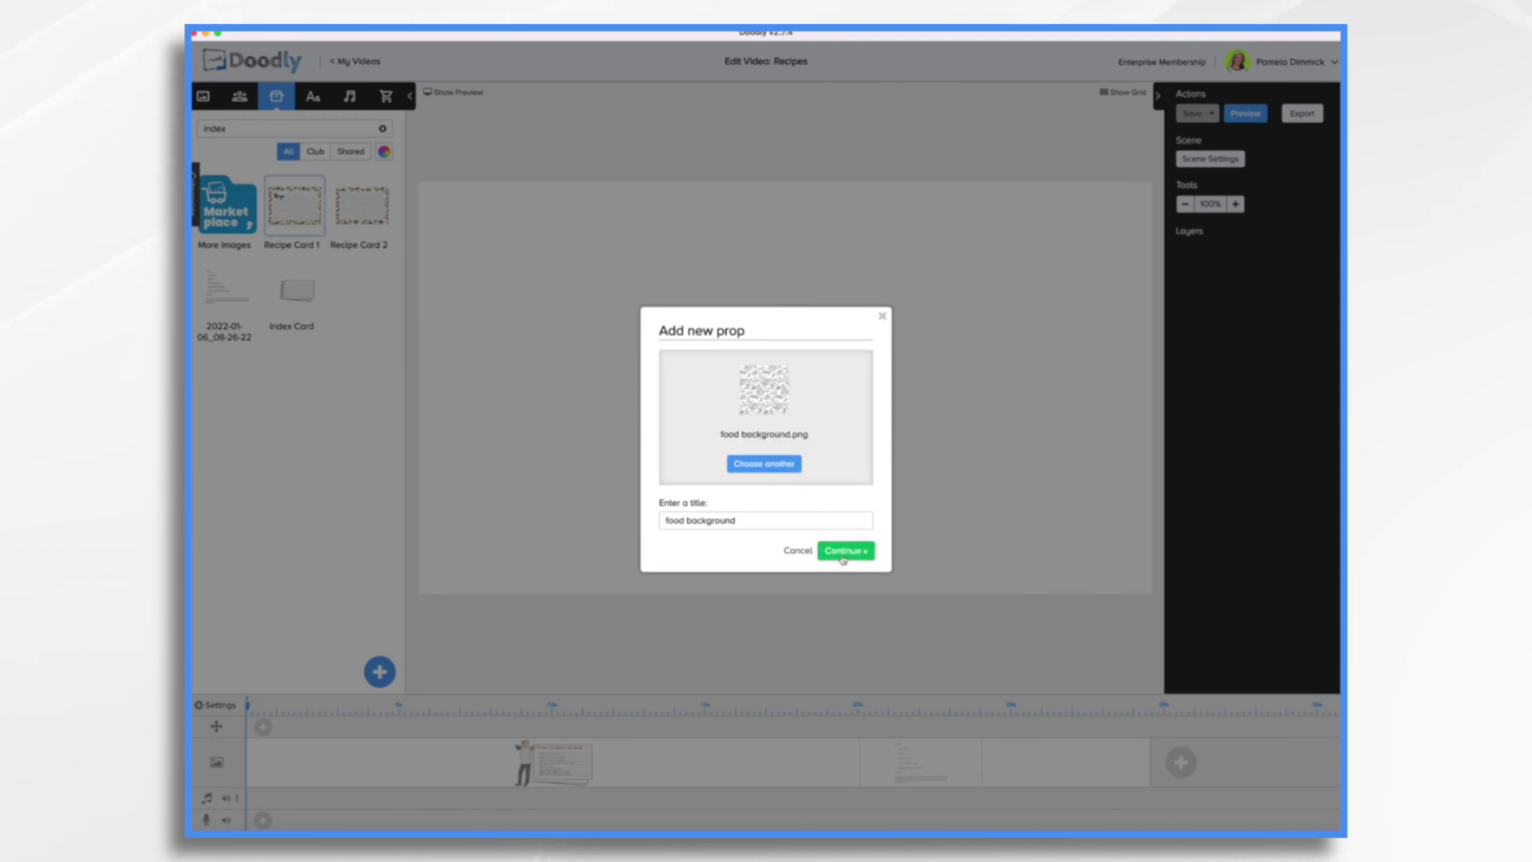
pyautogui.click(844, 551)
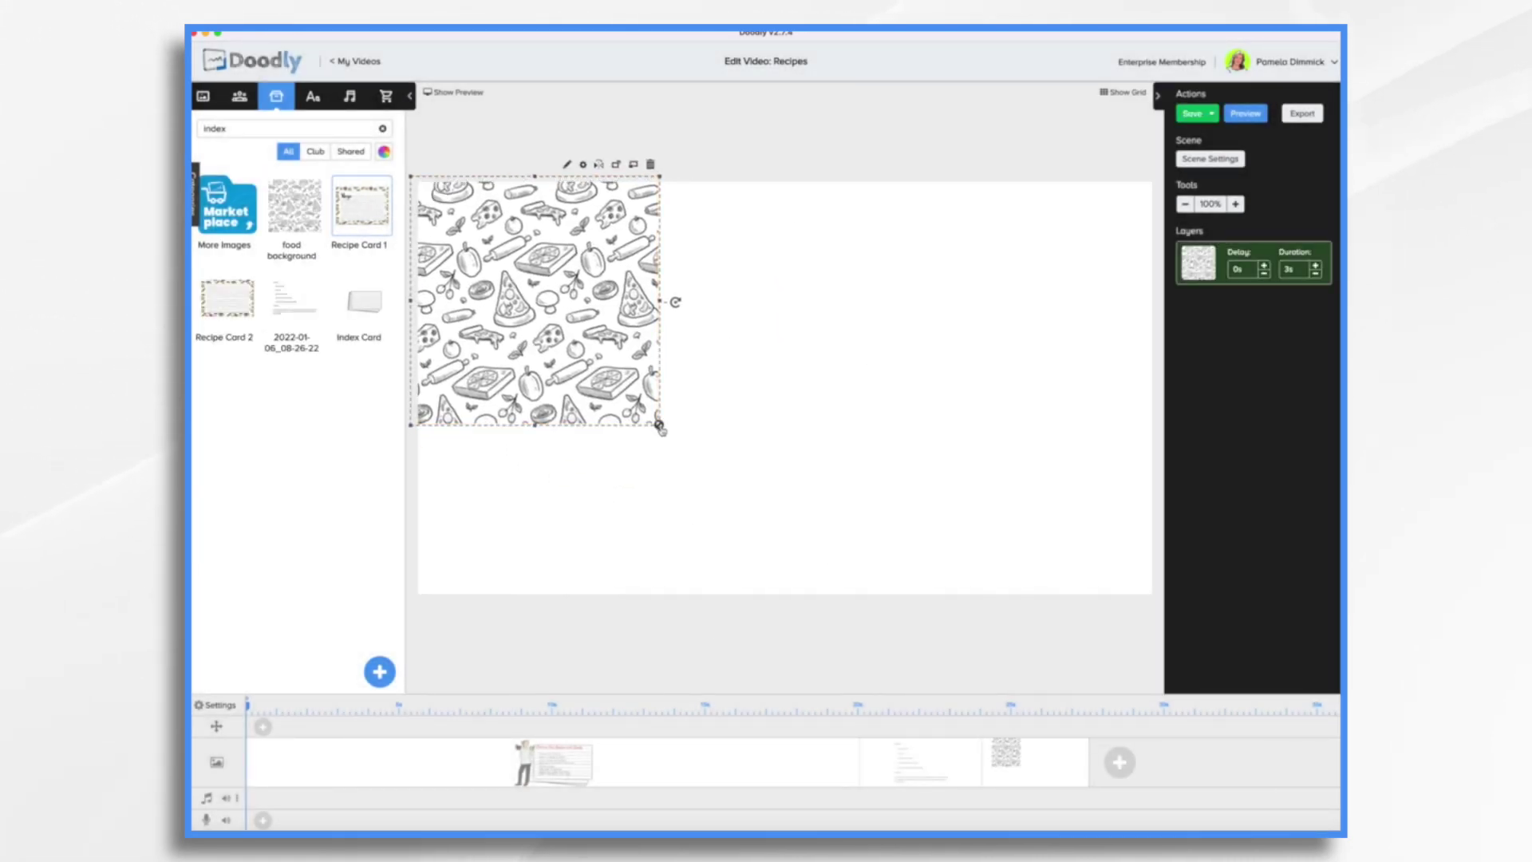
pyautogui.moveTo(660, 424); pyautogui.dragTo(944, 691)
pyautogui.moveTo(936, 454); pyautogui.dragTo(1149, 576)
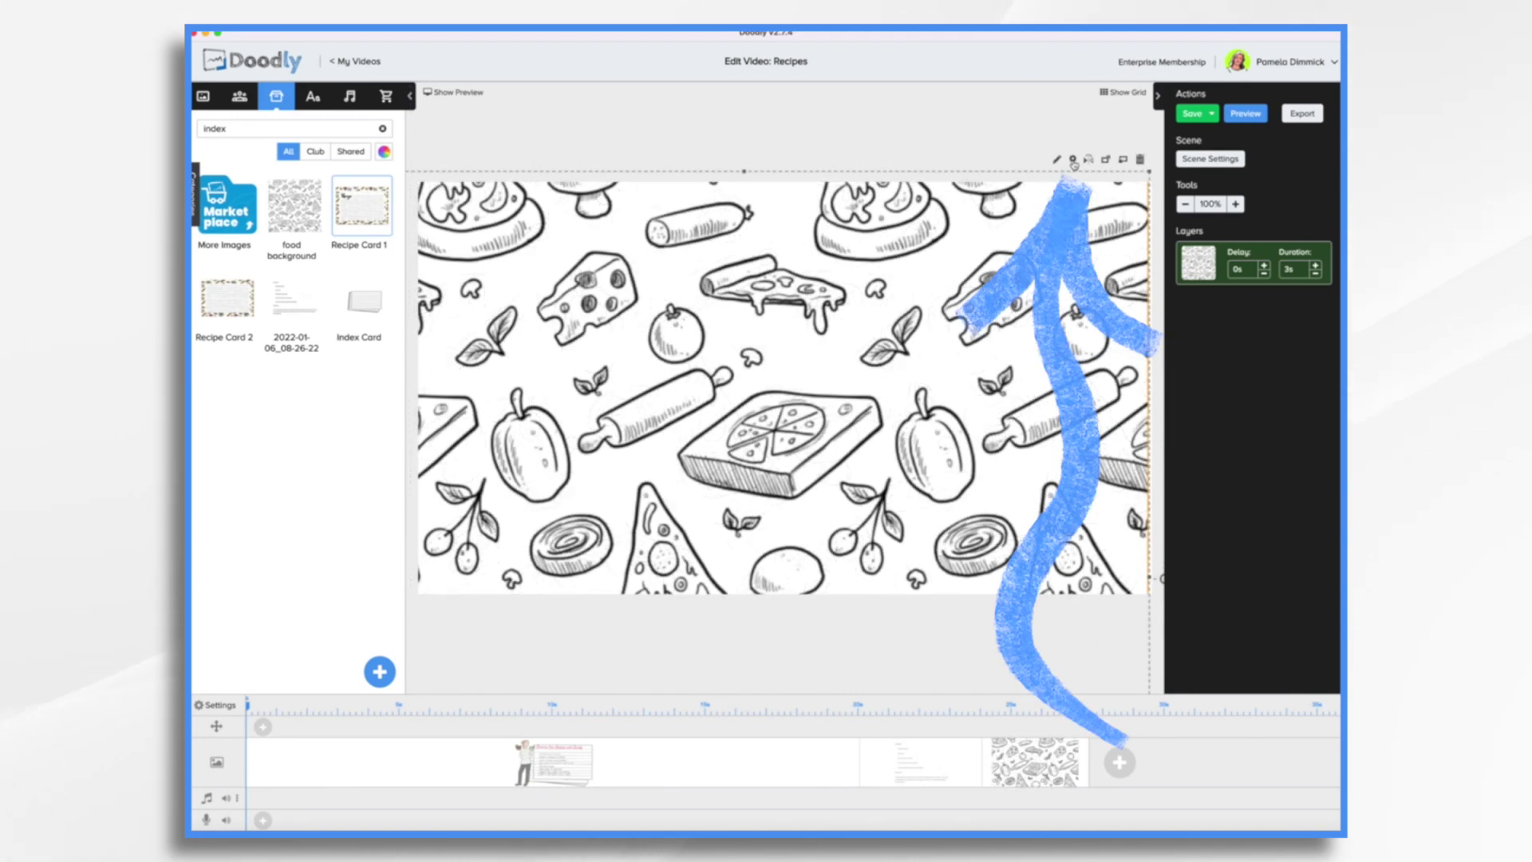
# Step: Lower the food background's opacity in Asset Settings and nudge it slightly right
pyautogui.click(1074, 161)
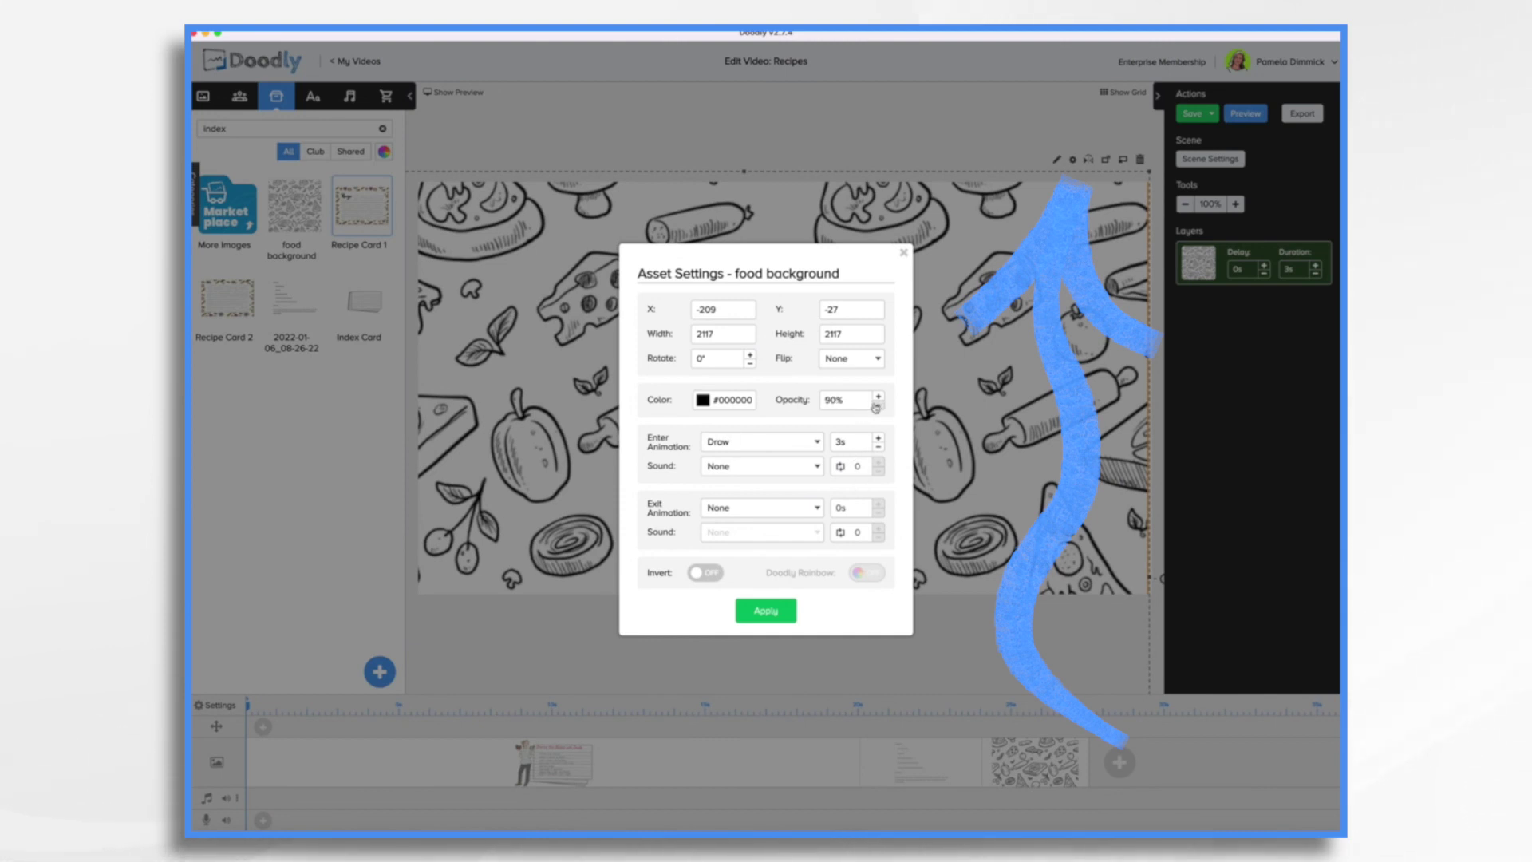
pyautogui.press('BackSpace')
pyautogui.press('BackSpace')
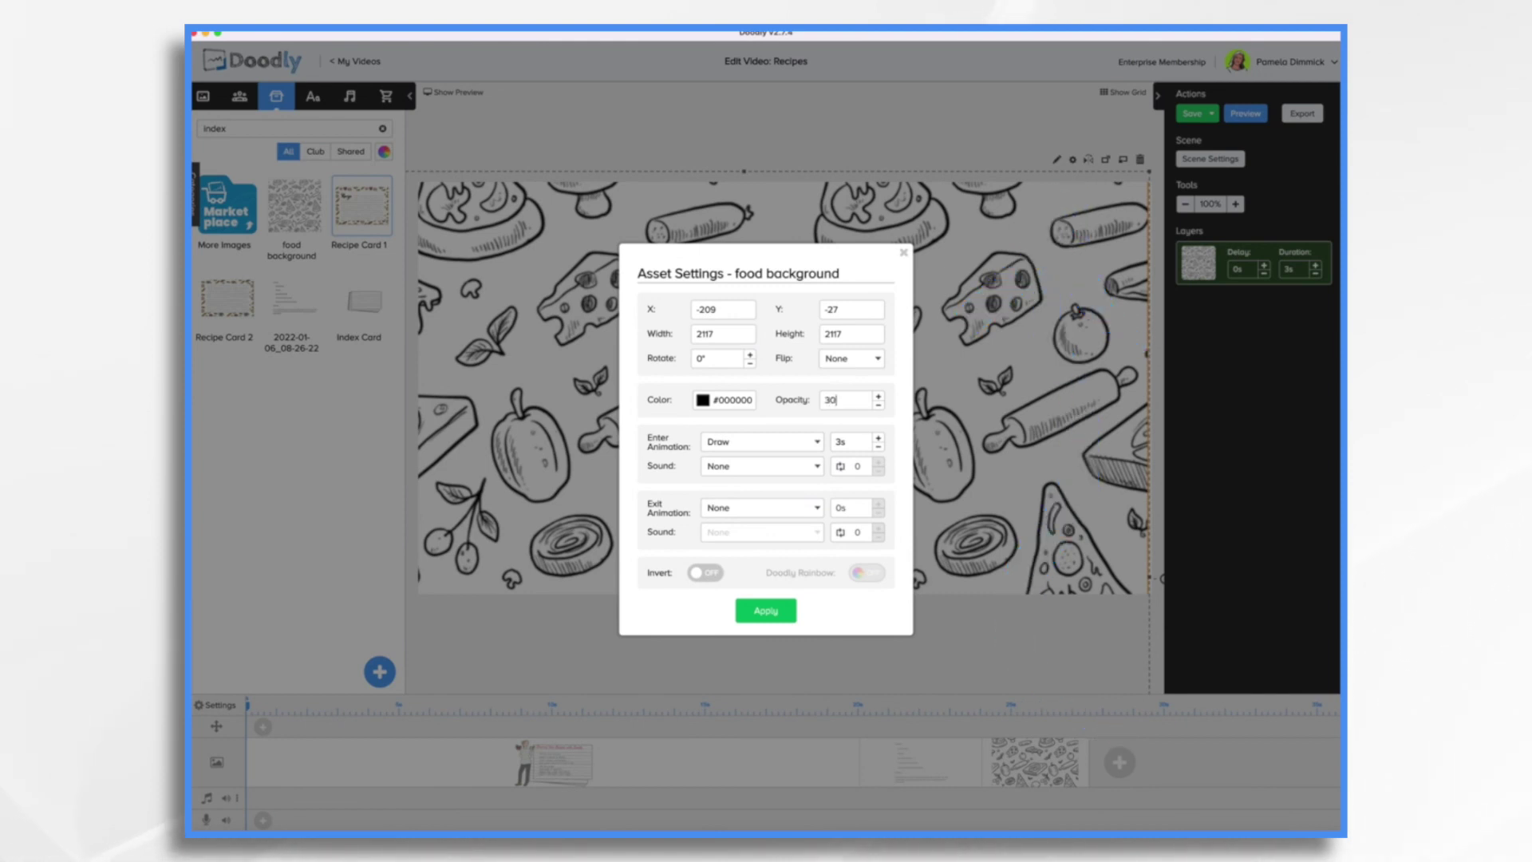
pyautogui.click(780, 612)
pyautogui.moveTo(783, 613); pyautogui.dragTo(804, 611)
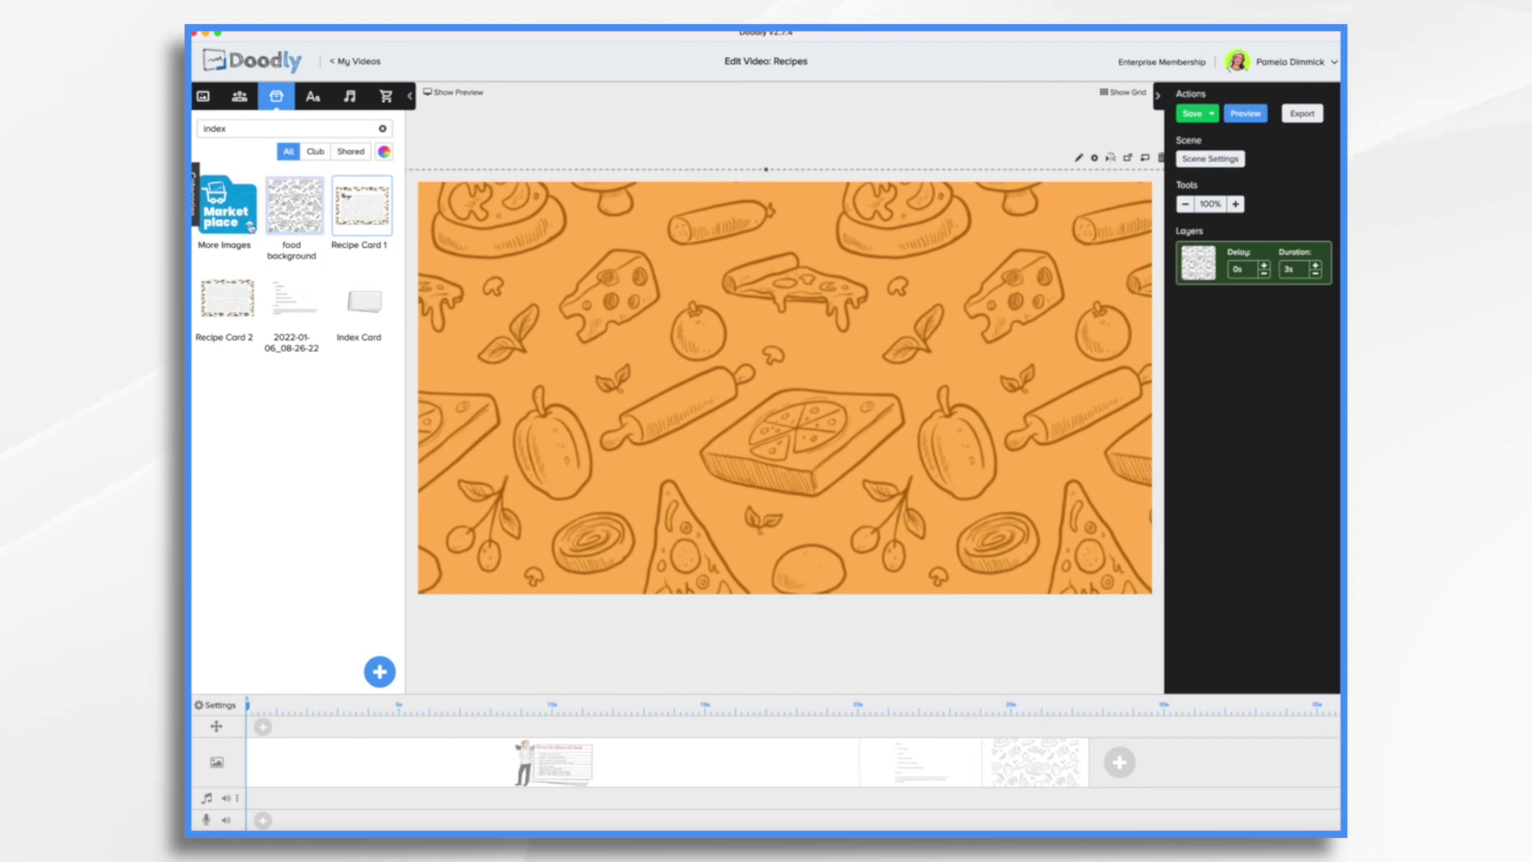
# Step: Add Recipe Card 1 as a new layer, enlarged and moved near the canvas centre
pyautogui.moveTo(354, 212); pyautogui.dragTo(769, 361)
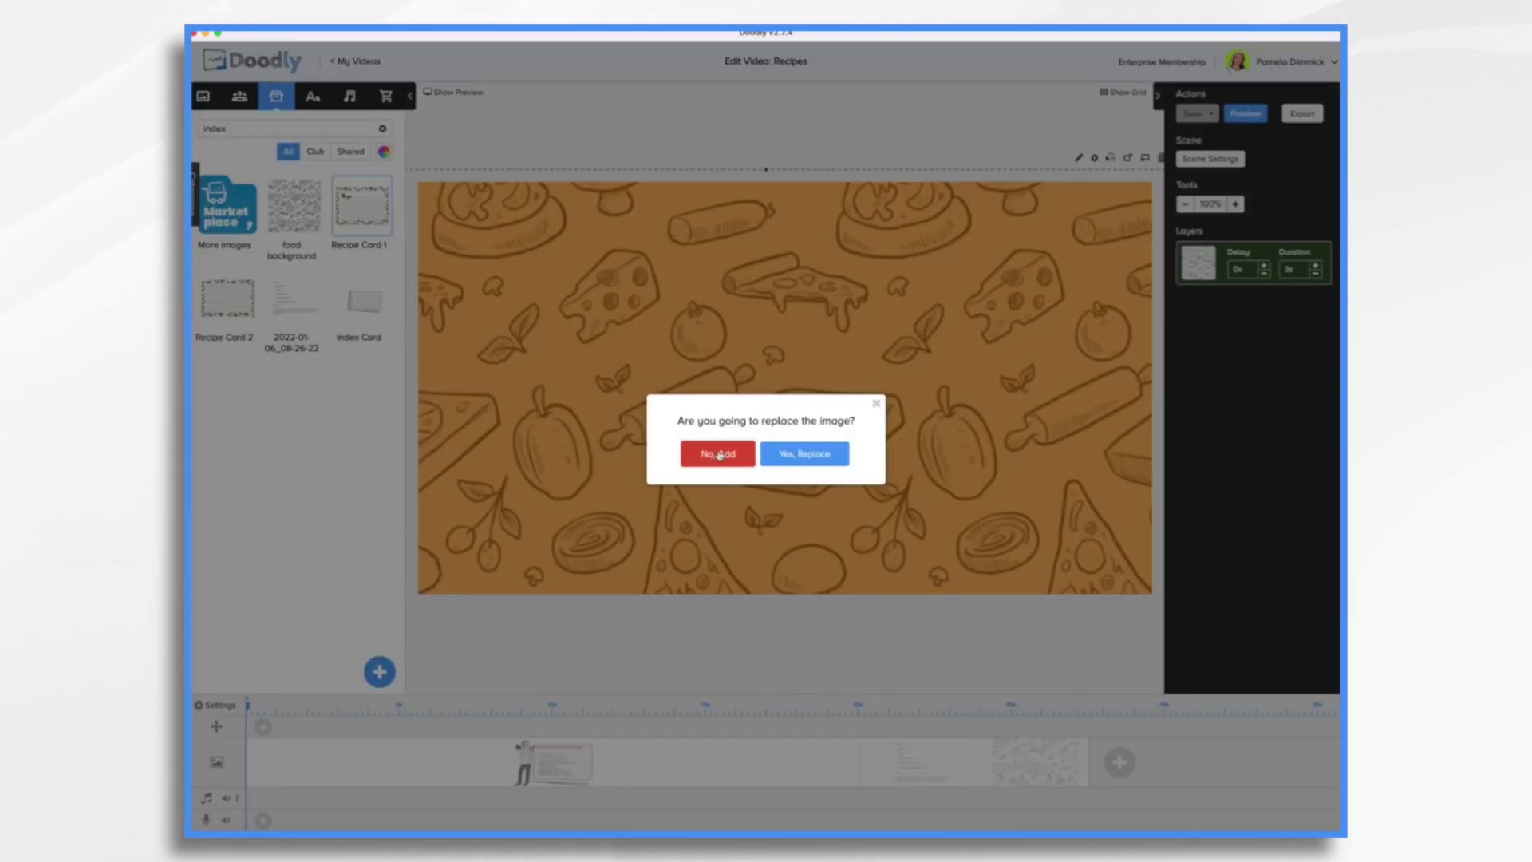
pyautogui.click(717, 454)
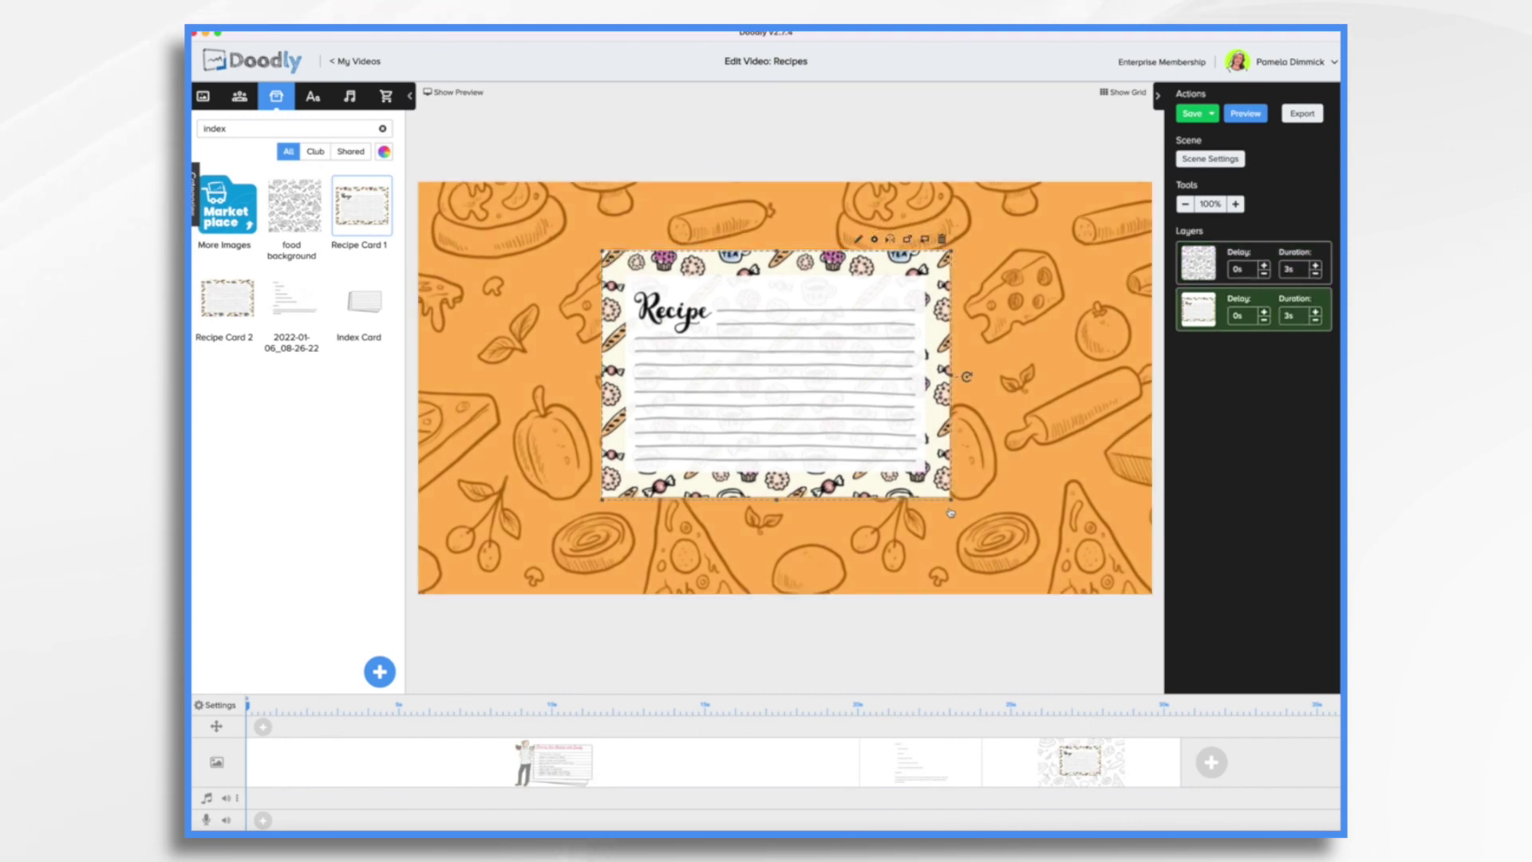
pyautogui.moveTo(953, 502); pyautogui.dragTo(1113, 611)
pyautogui.moveTo(900, 443); pyautogui.dragTo(825, 399)
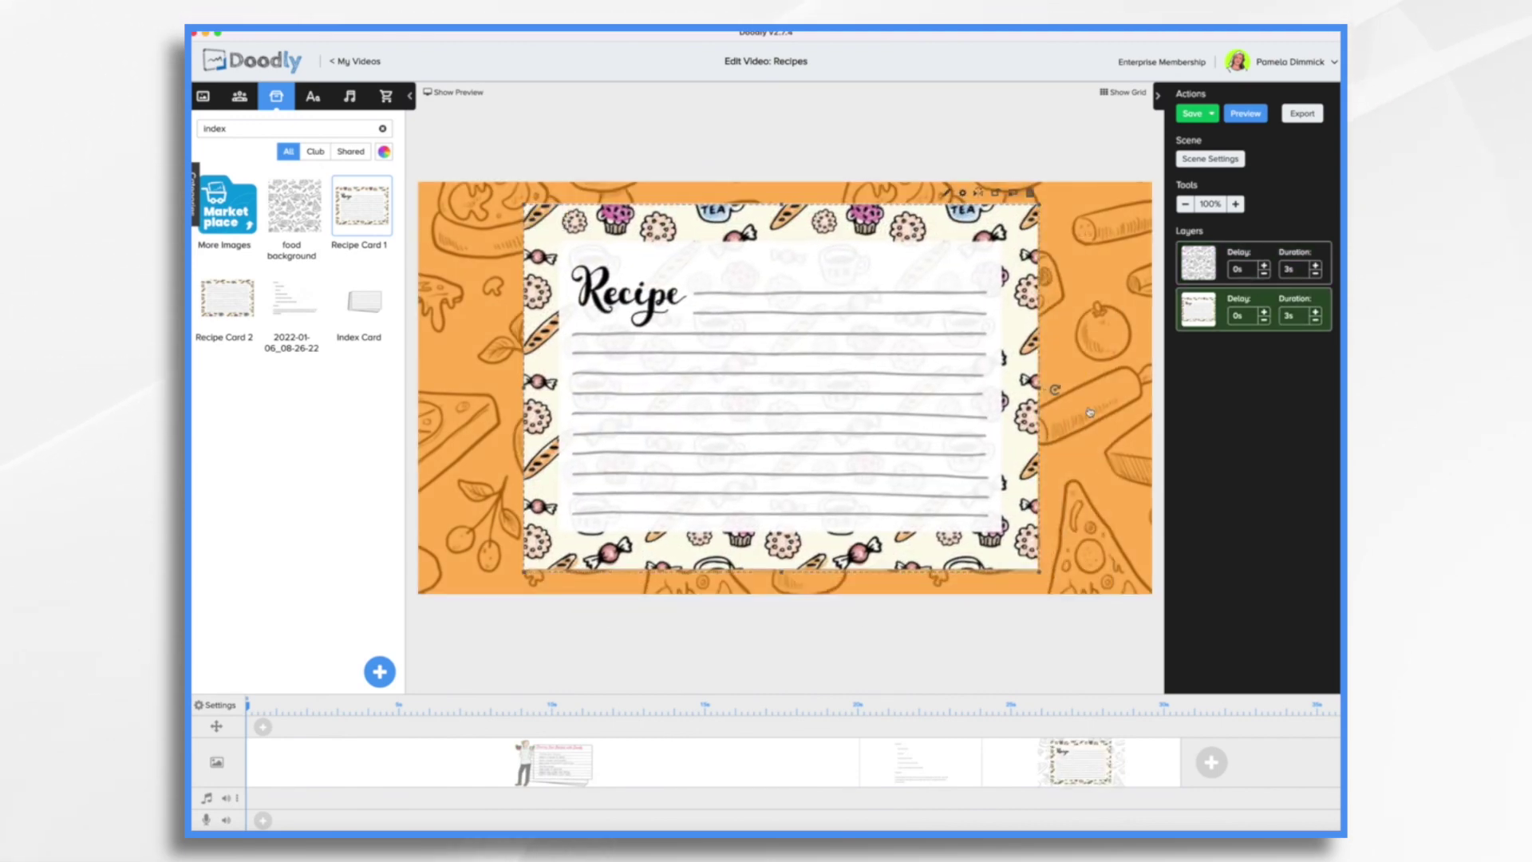
# Step: Reapply the food background's settings, then reselect the recipe card
pyautogui.click(1089, 407)
pyautogui.doubleClick(1089, 408)
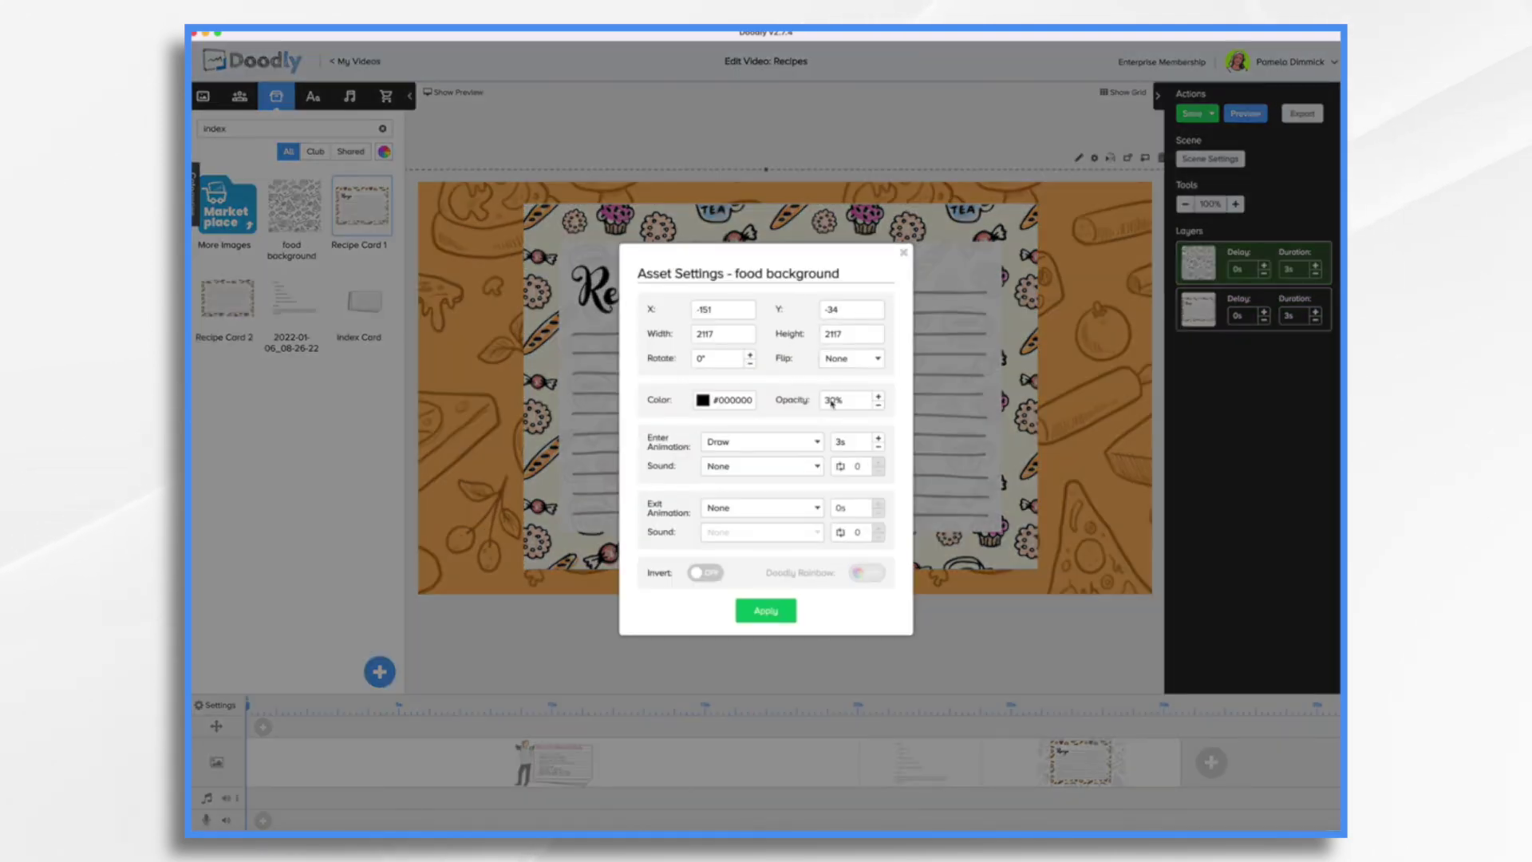
pyautogui.click(765, 611)
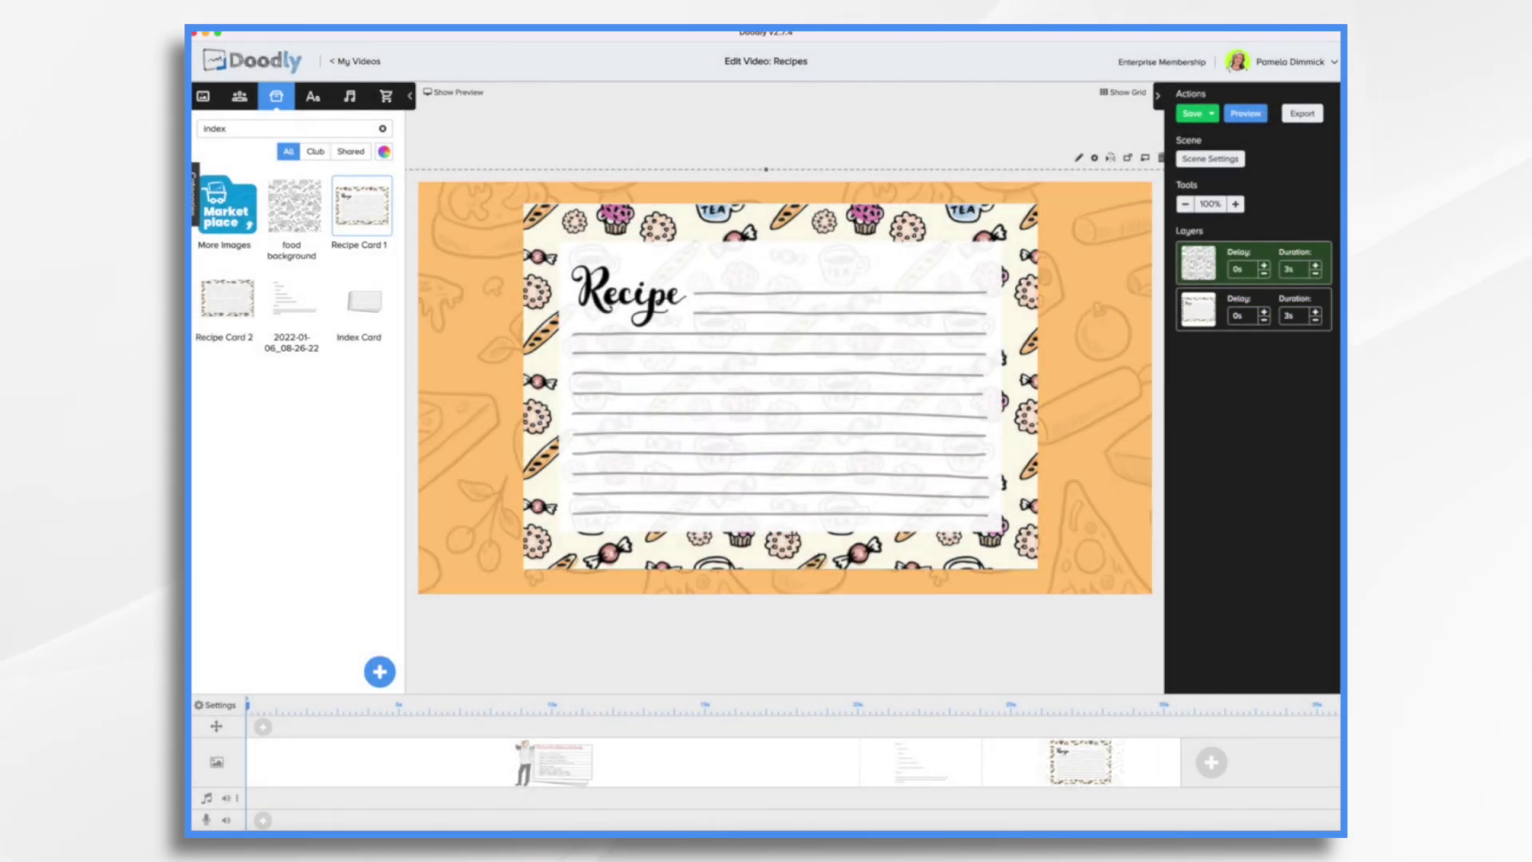
pyautogui.click(807, 391)
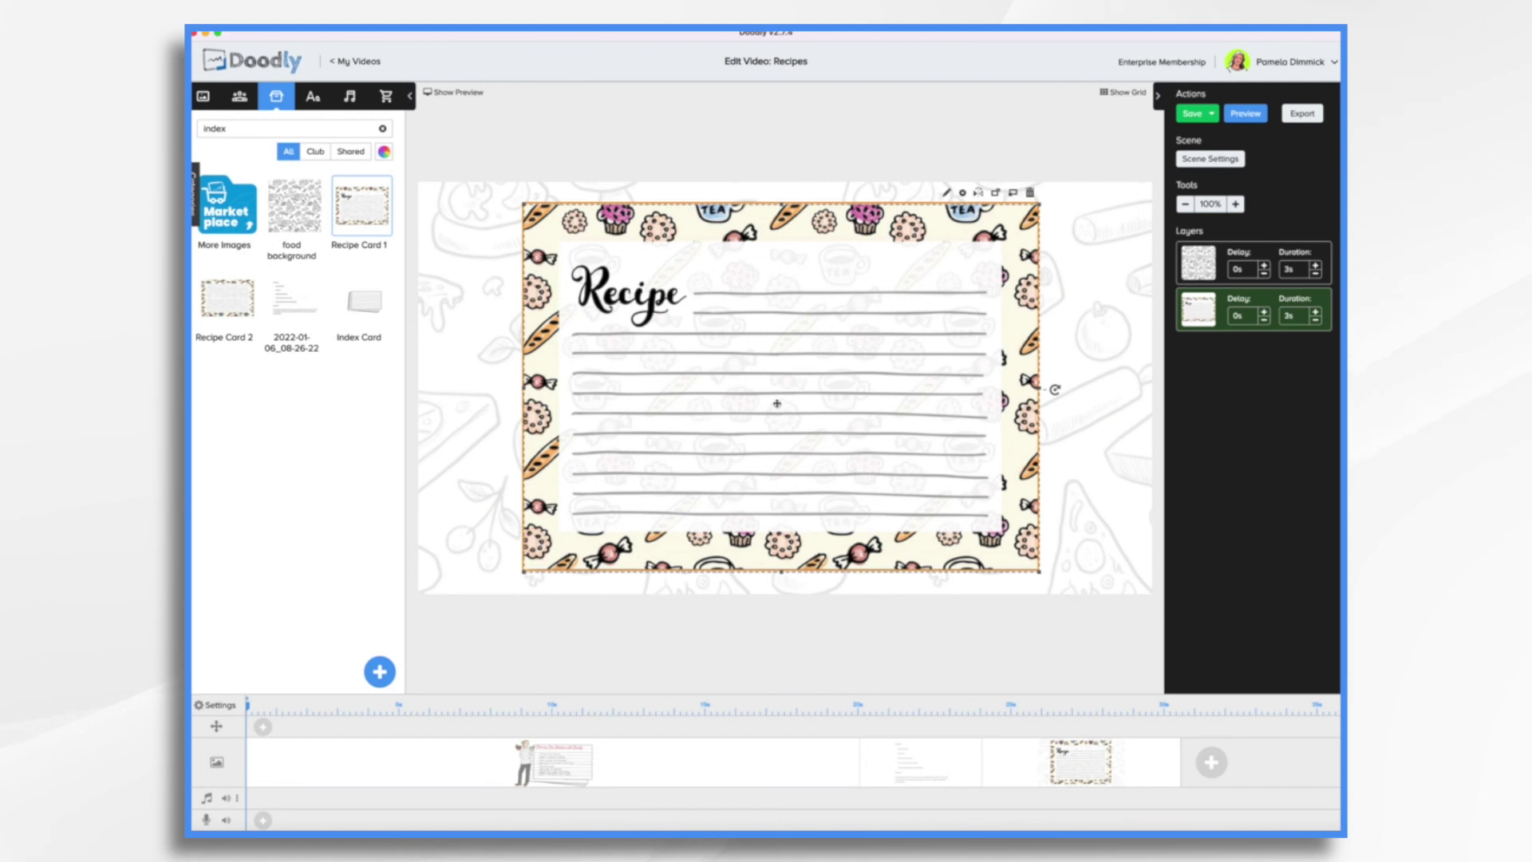
# Step: Nudge the card right and add the chef with mixing bowl as a new layer at its left
pyautogui.moveTo(776, 404); pyautogui.dragTo(807, 404)
pyautogui.click(239, 97)
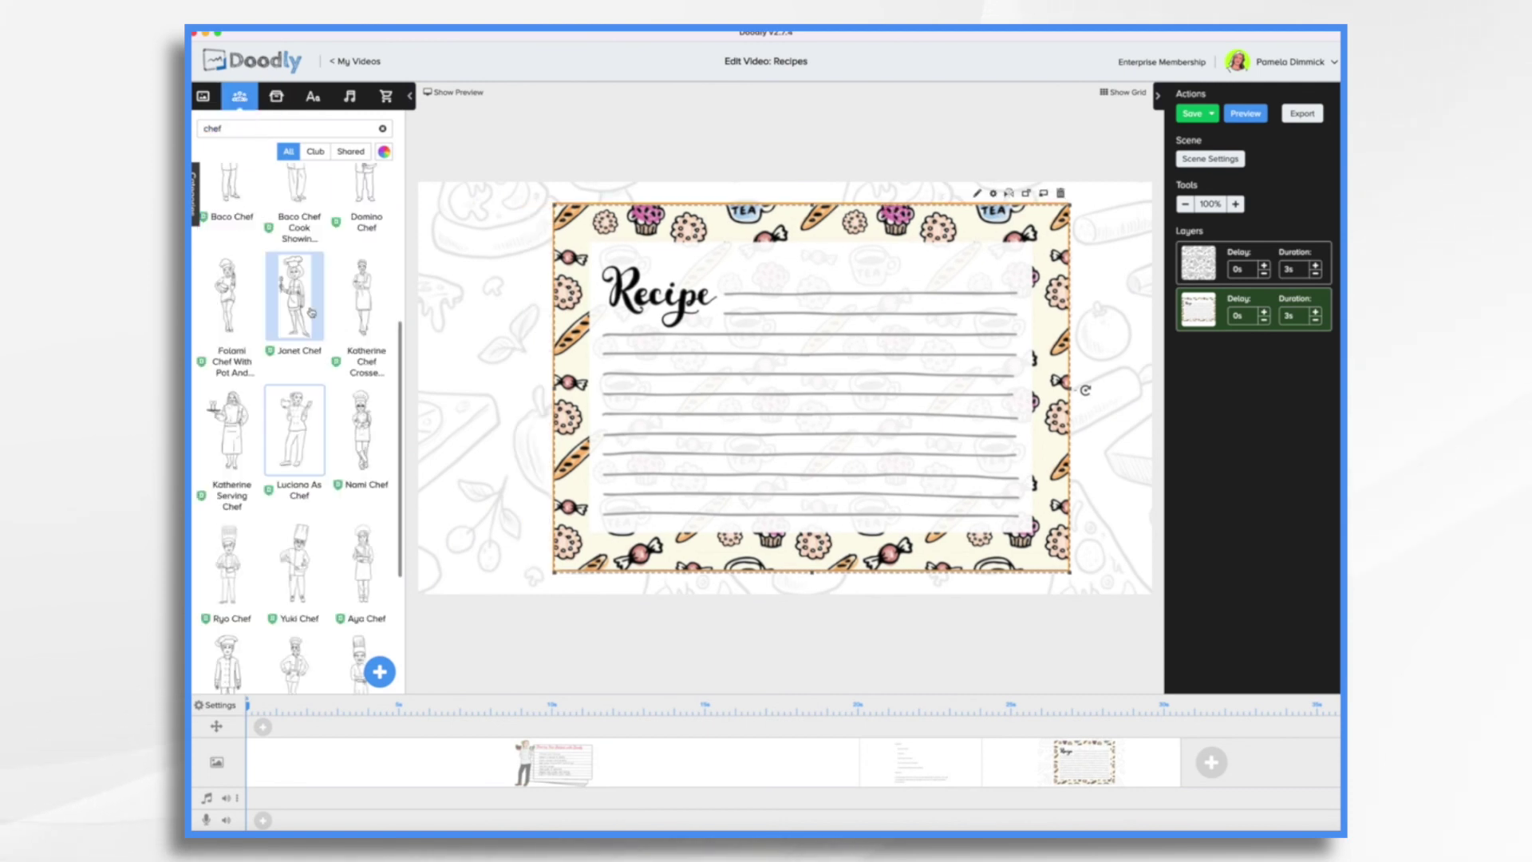
pyautogui.scroll(-2, 312, 320)
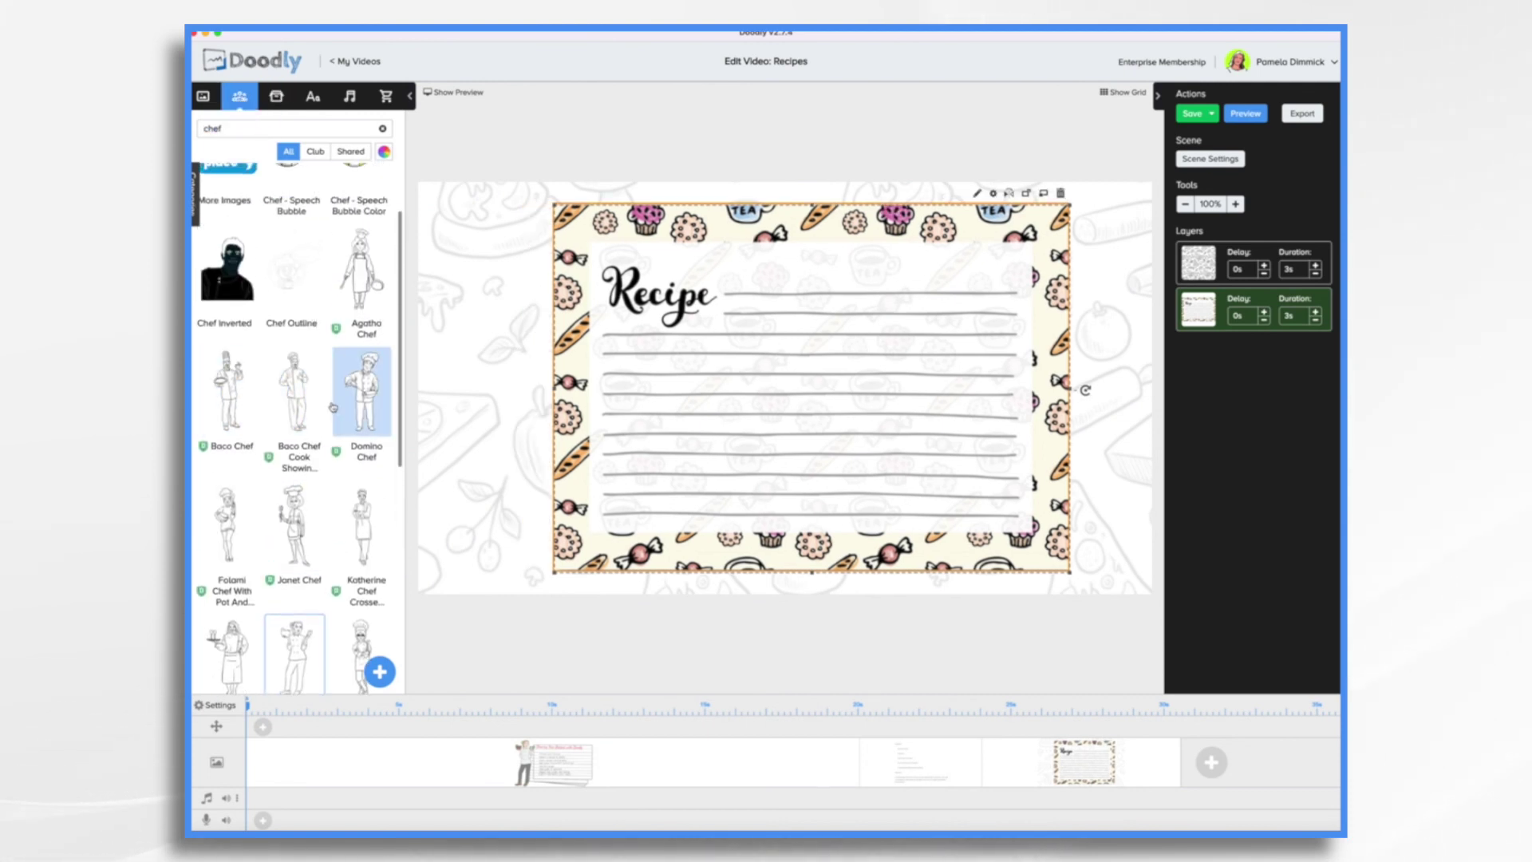
pyautogui.scroll(-2, 363, 383)
pyautogui.moveTo(228, 395); pyautogui.dragTo(536, 396)
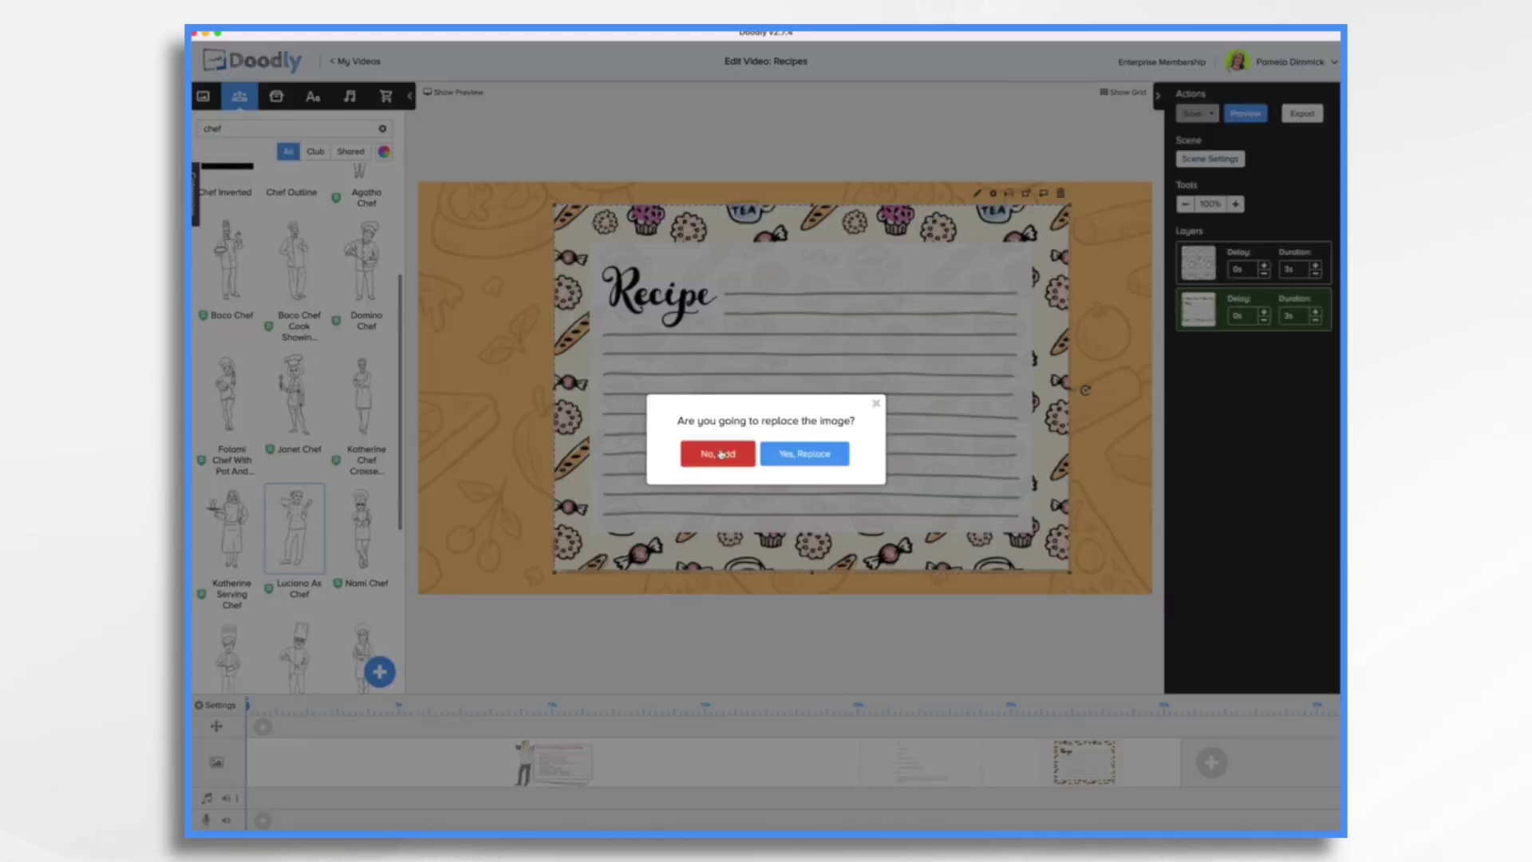
pyautogui.click(721, 454)
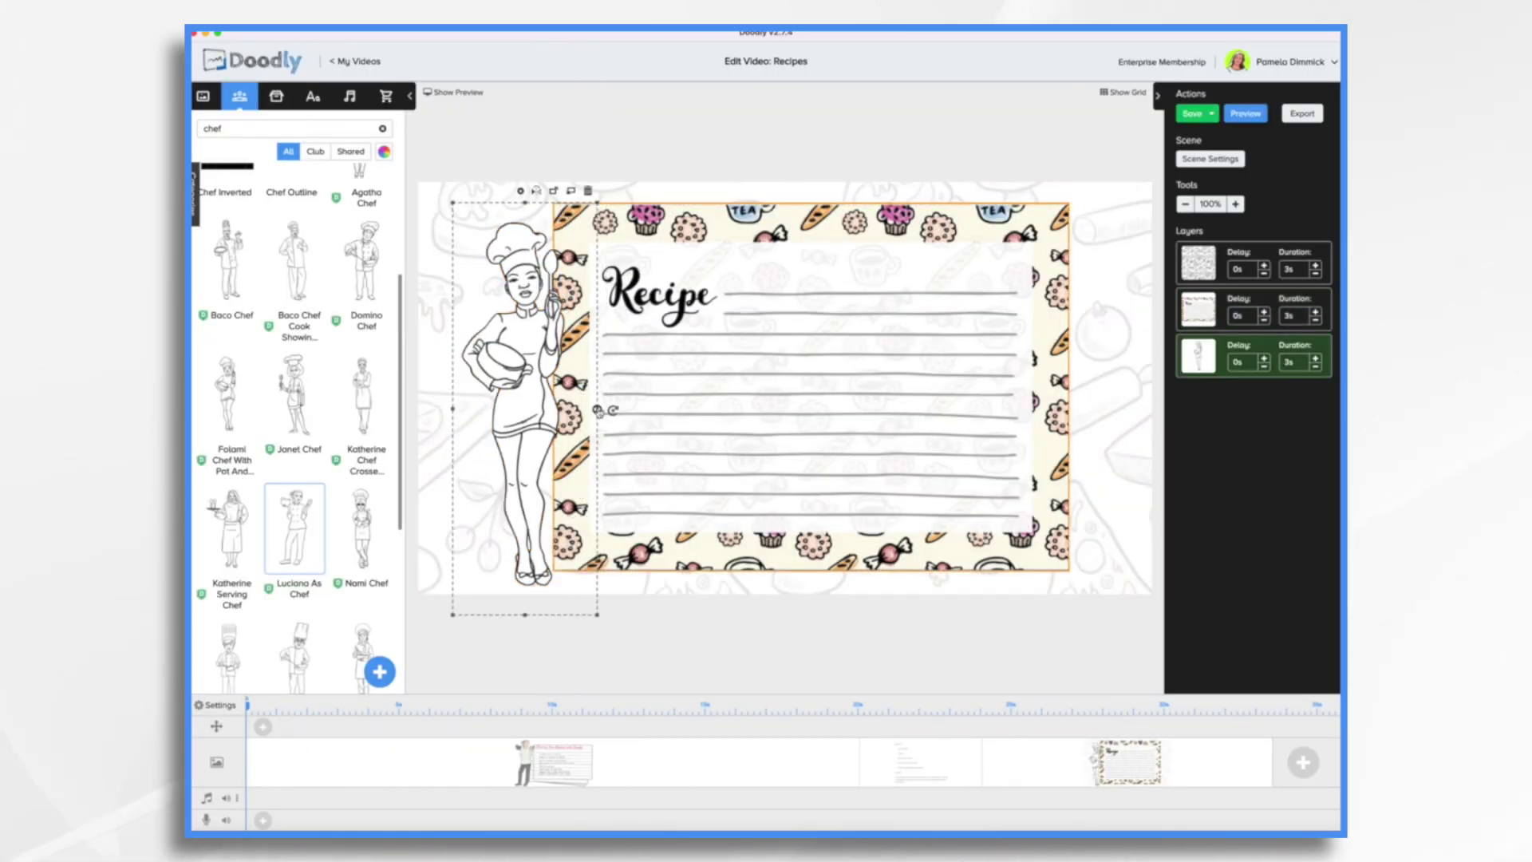
pyautogui.moveTo(527, 361); pyautogui.dragTo(530, 398)
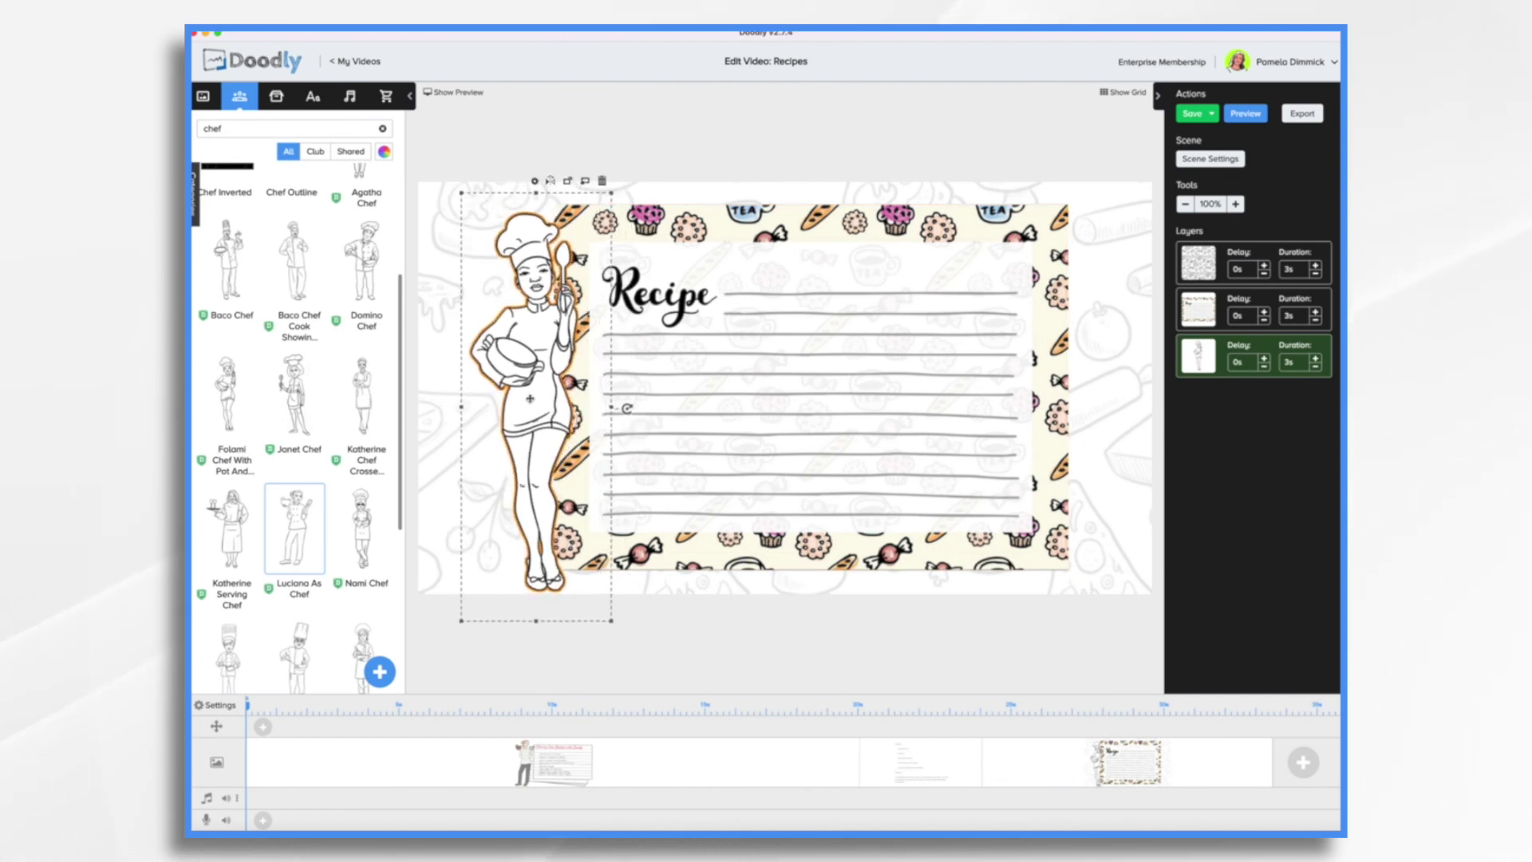
# Step: Render the chef in full colour with Doodly Rainbow
pyautogui.click(536, 183)
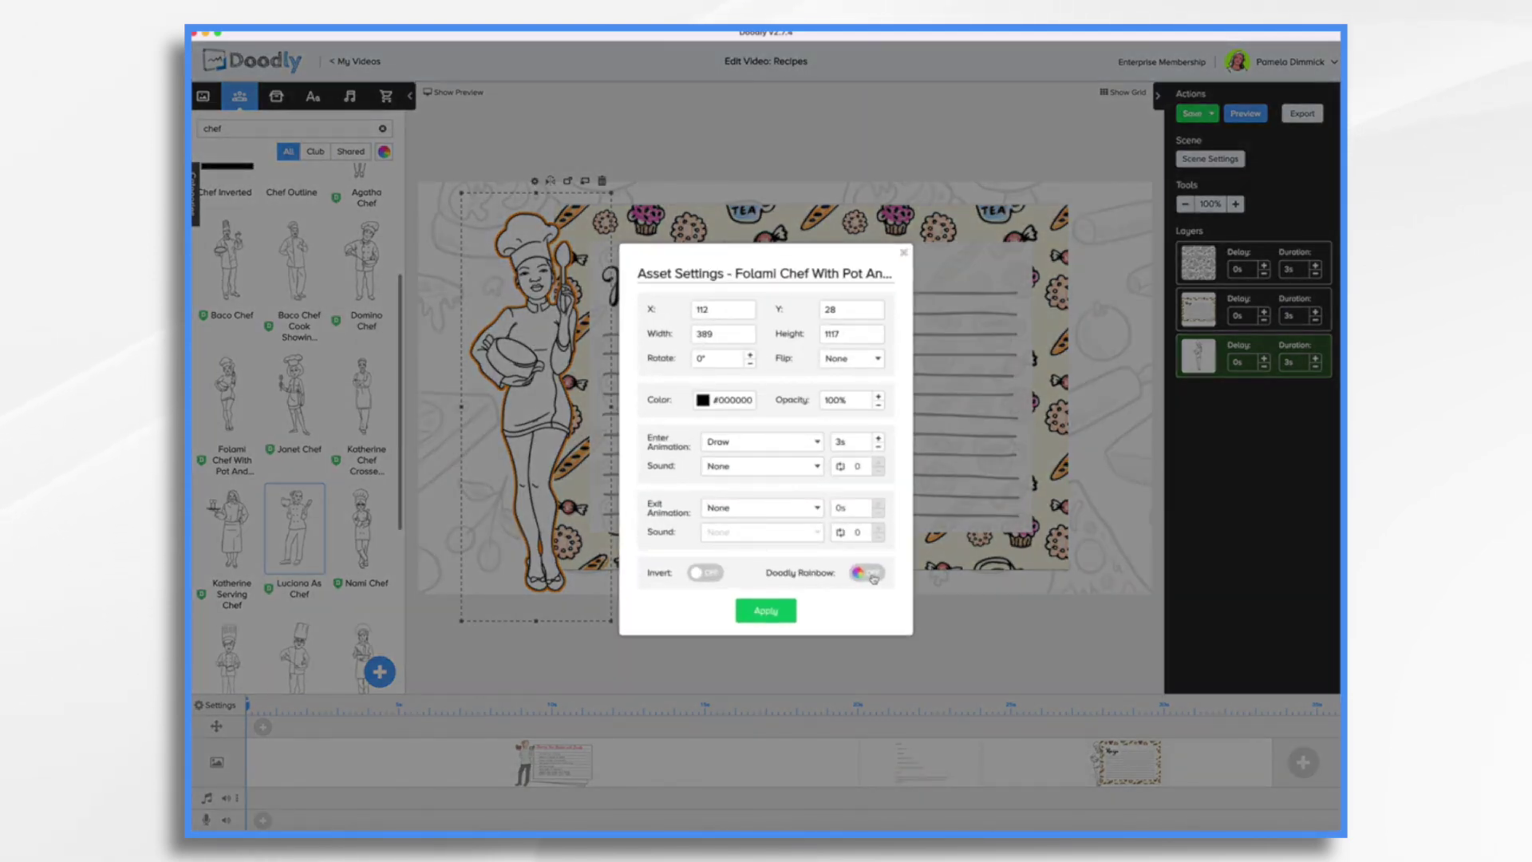
pyautogui.click(789, 612)
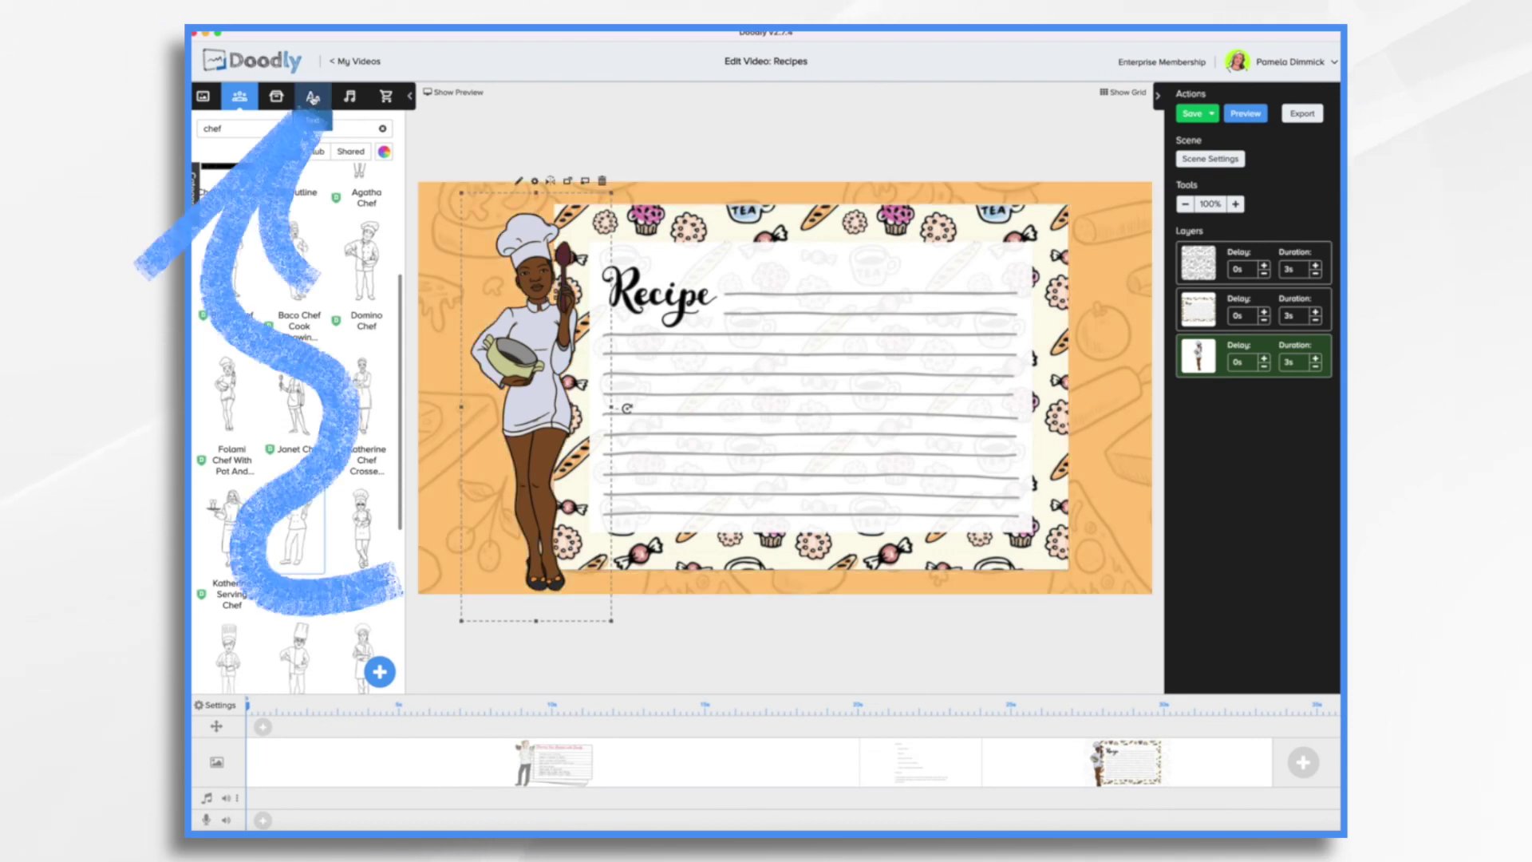
pyautogui.click(313, 97)
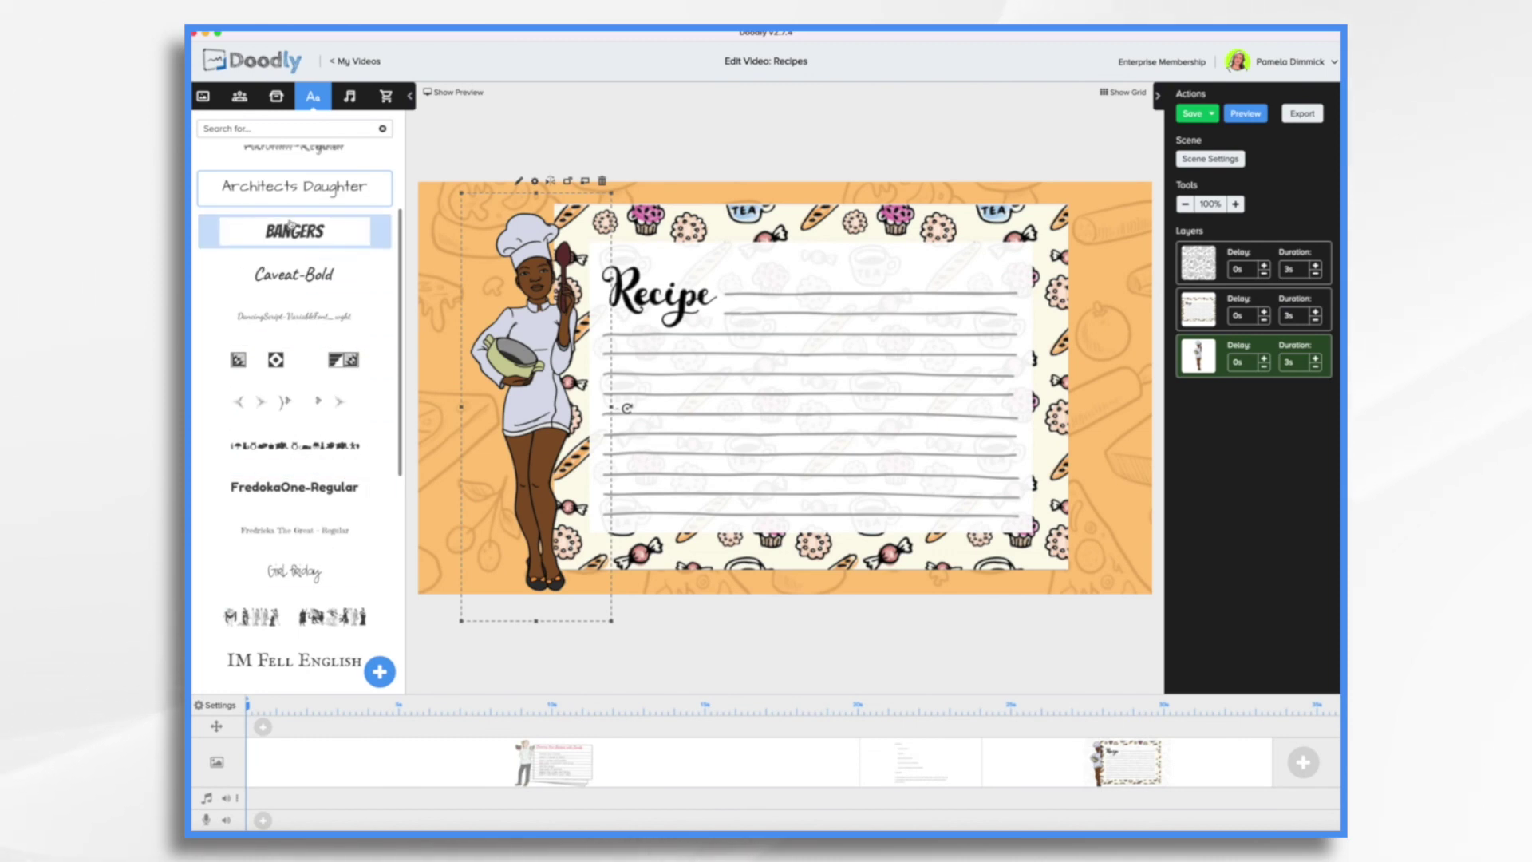
# Step: Add a Caveat-Bold 'Reuben Sandwich' title beside the word Recipe
pyautogui.moveTo(295, 276); pyautogui.dragTo(819, 302)
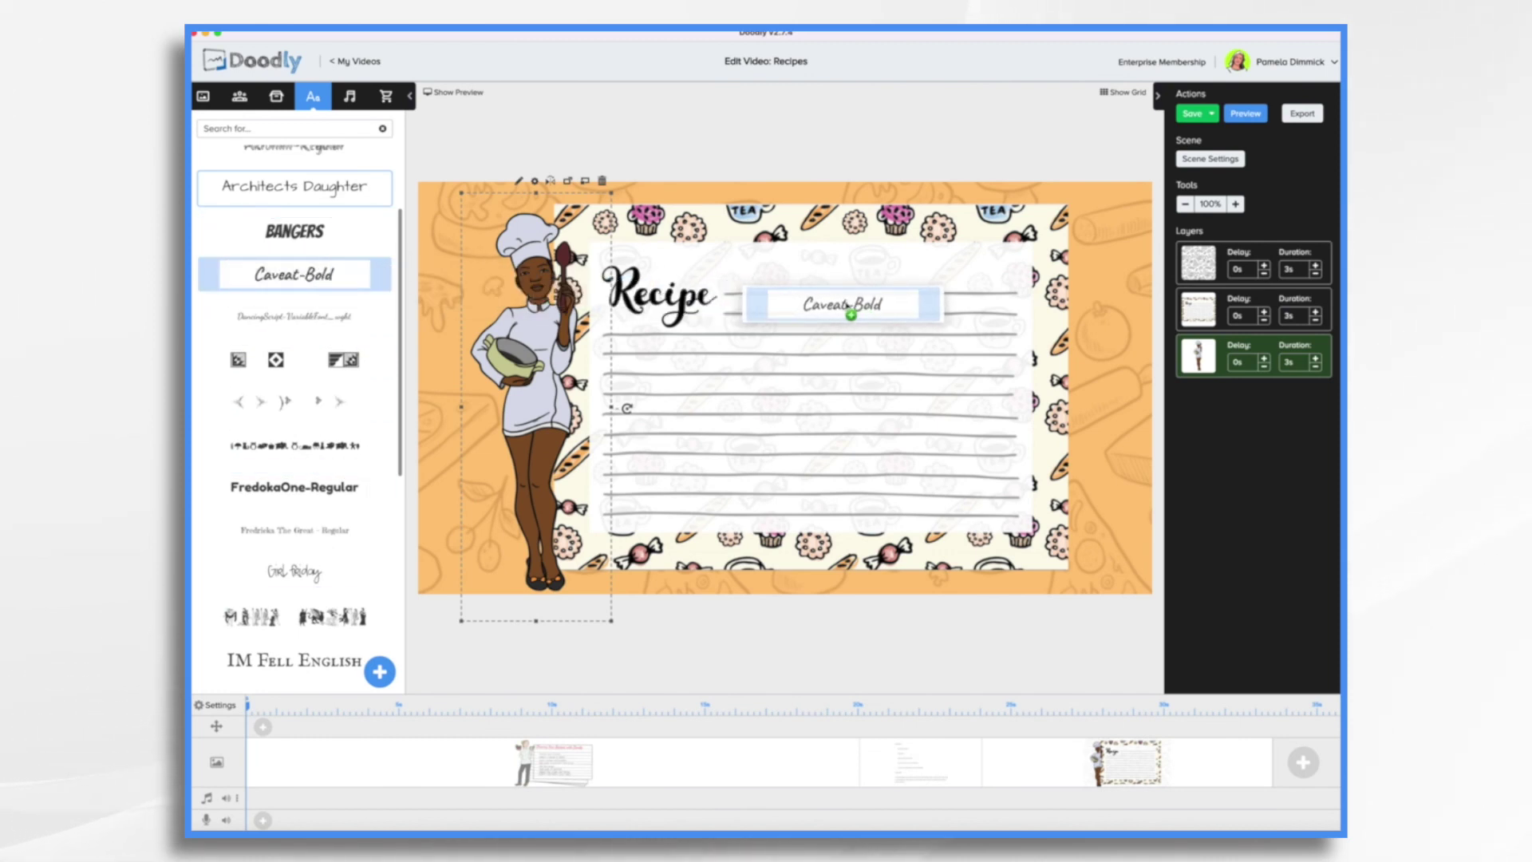
pyautogui.doubleClick(818, 301)
pyautogui.write('Reuben Sandwich')
pyautogui.click(902, 551)
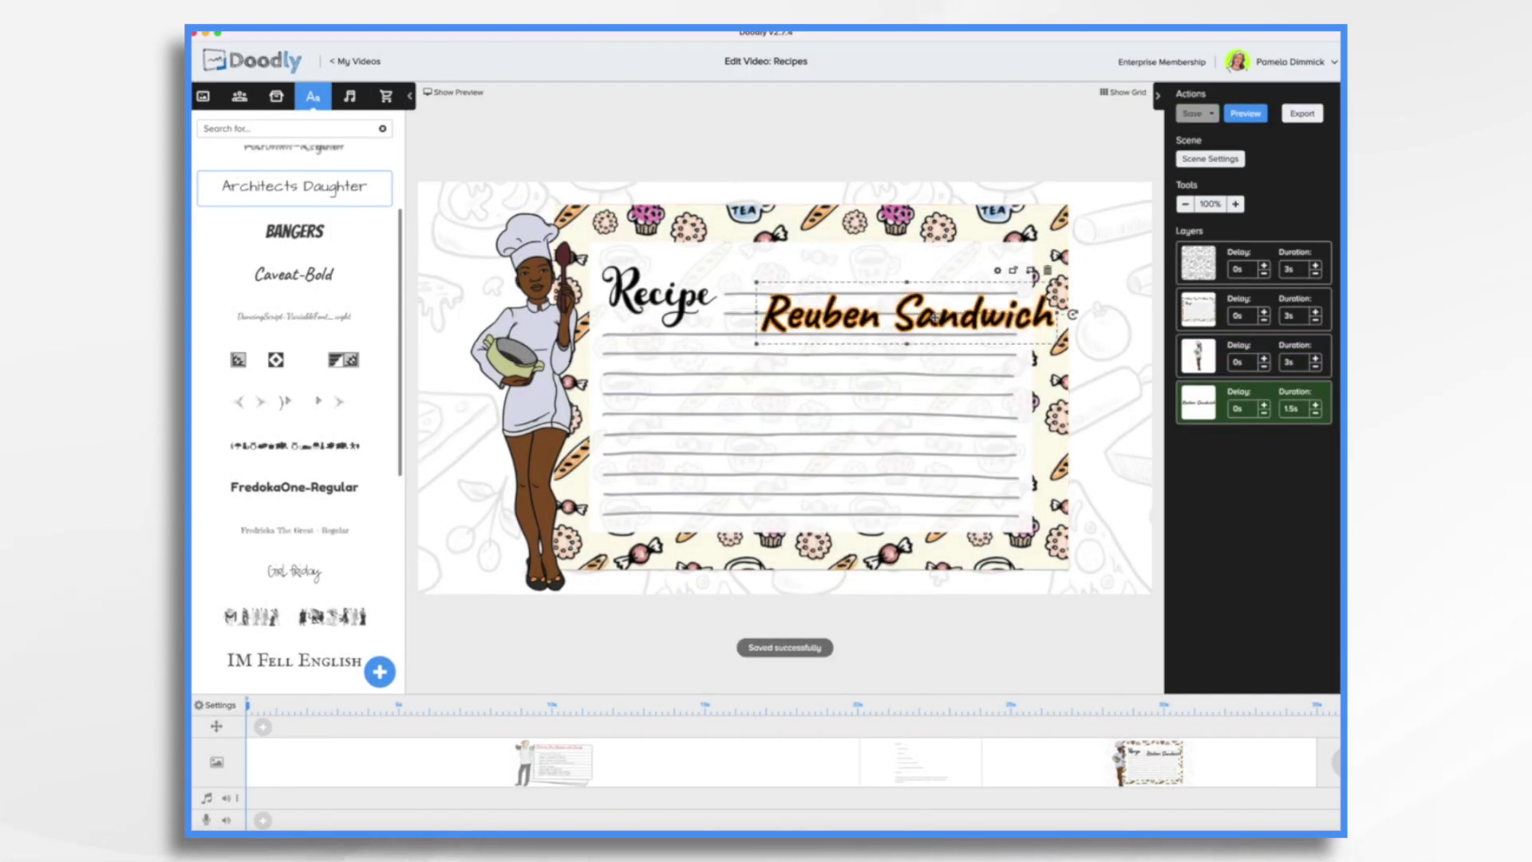
pyautogui.moveTo(884, 311); pyautogui.dragTo(884, 275)
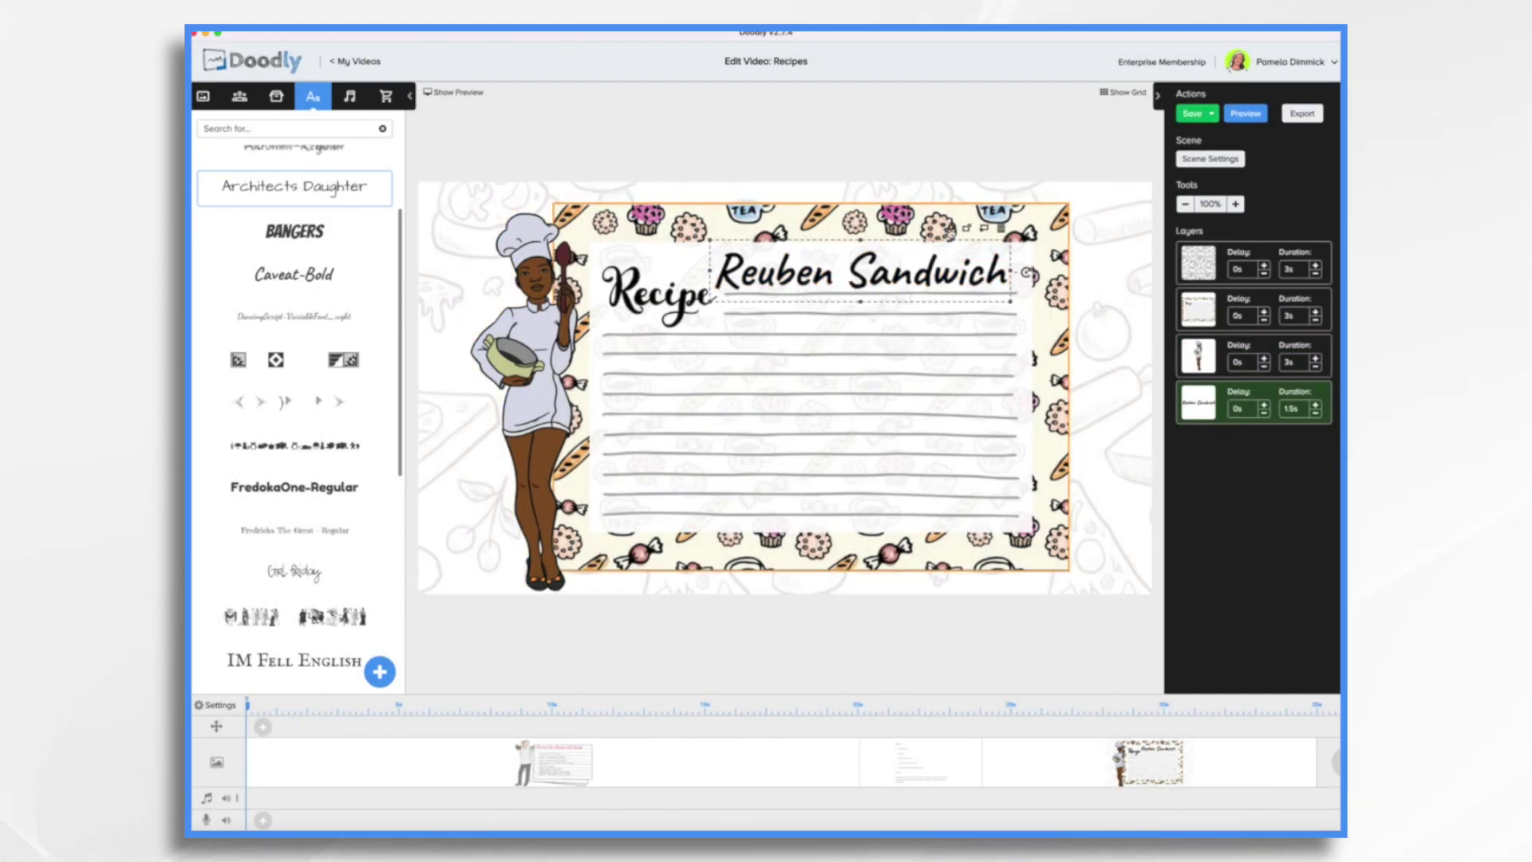
# Step: Colour the Reuben Sandwich title orange (#F5A623)
pyautogui.click(952, 229)
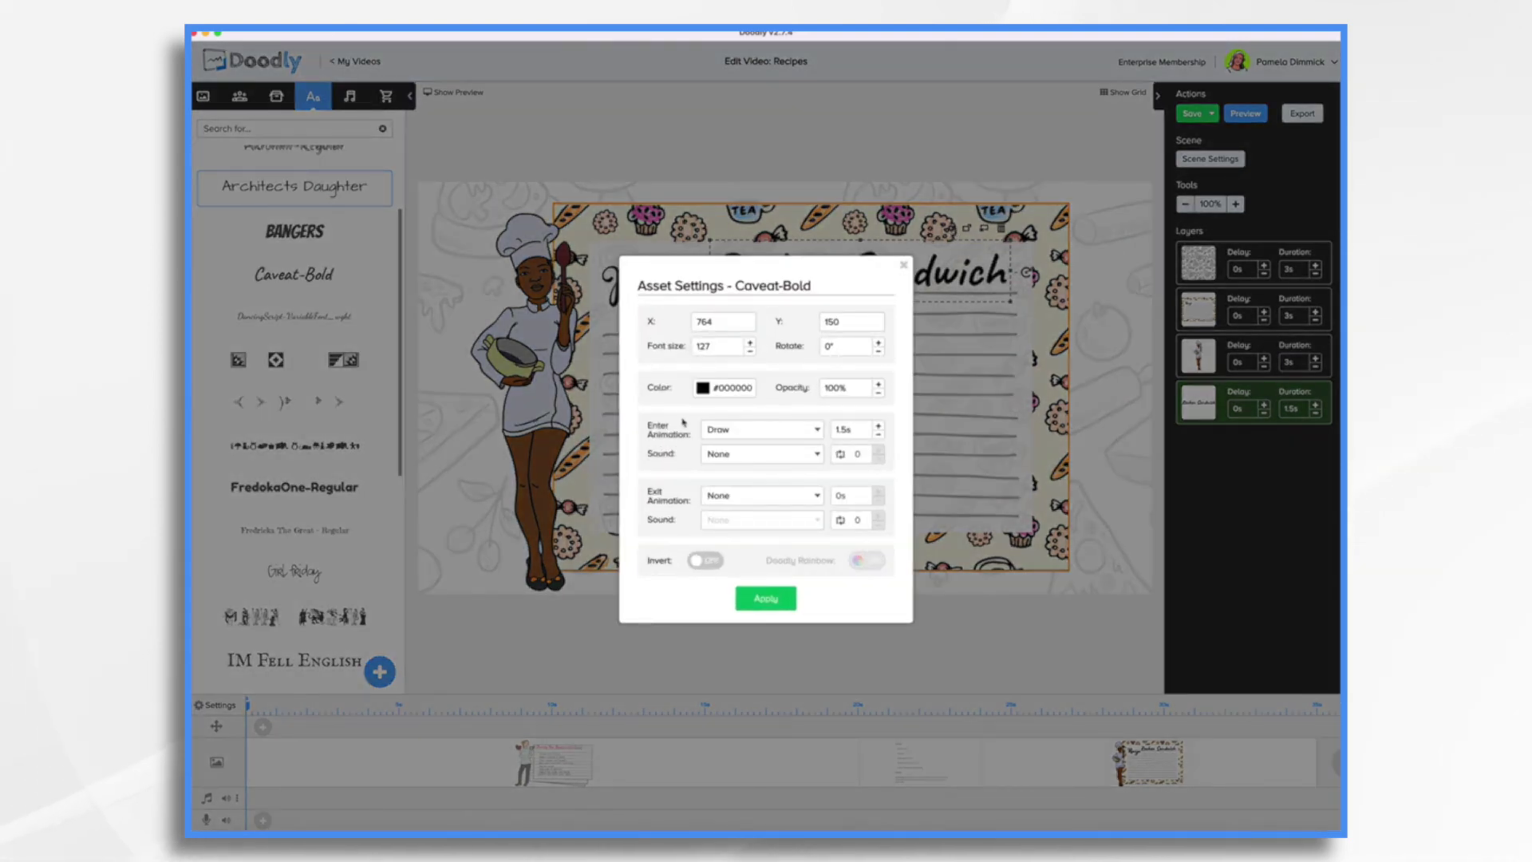
pyautogui.click(702, 389)
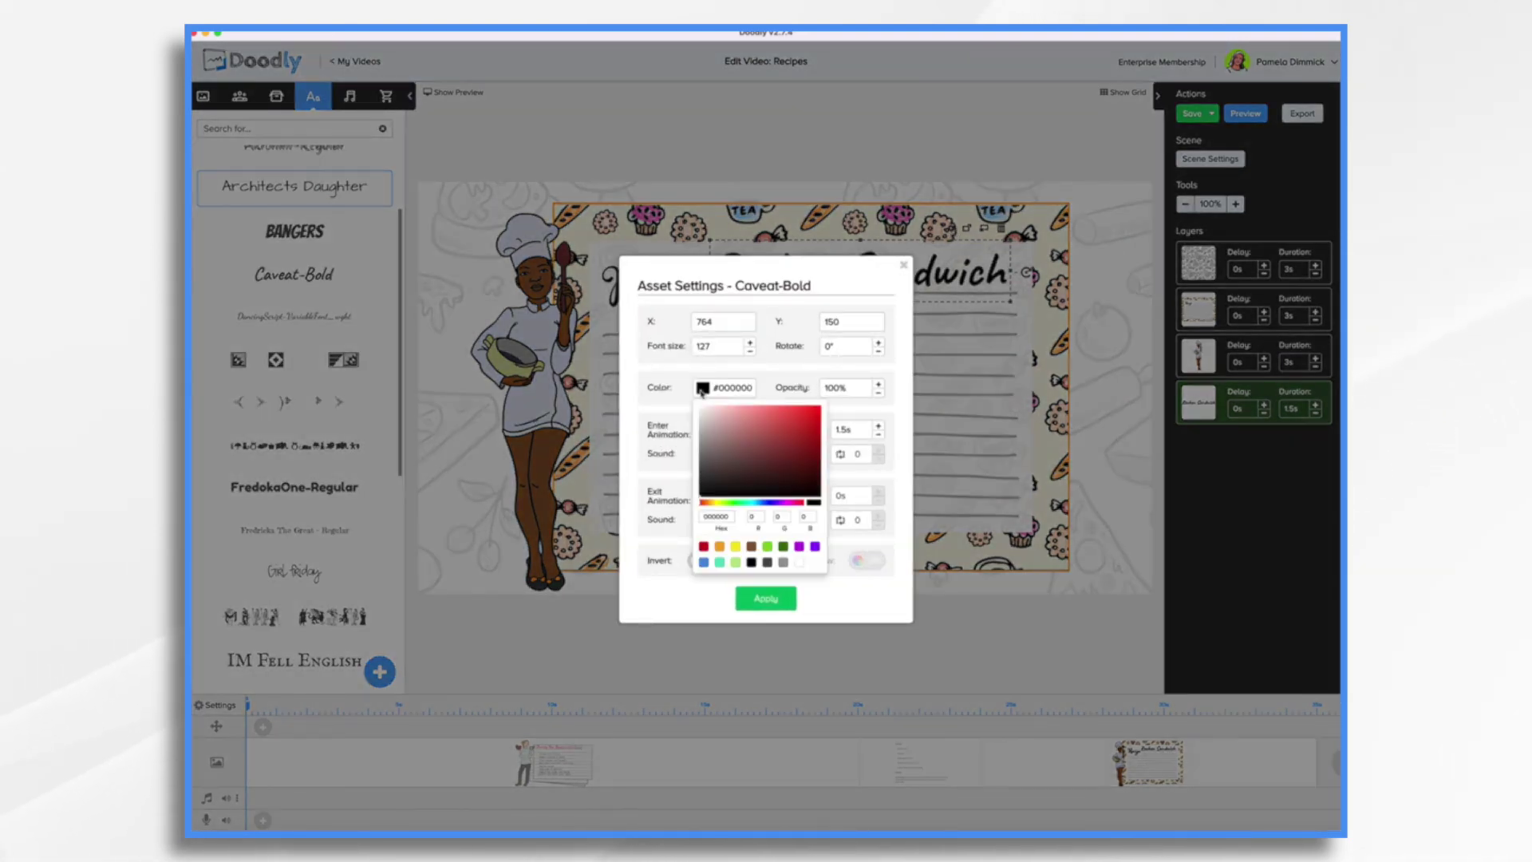
pyautogui.click(719, 547)
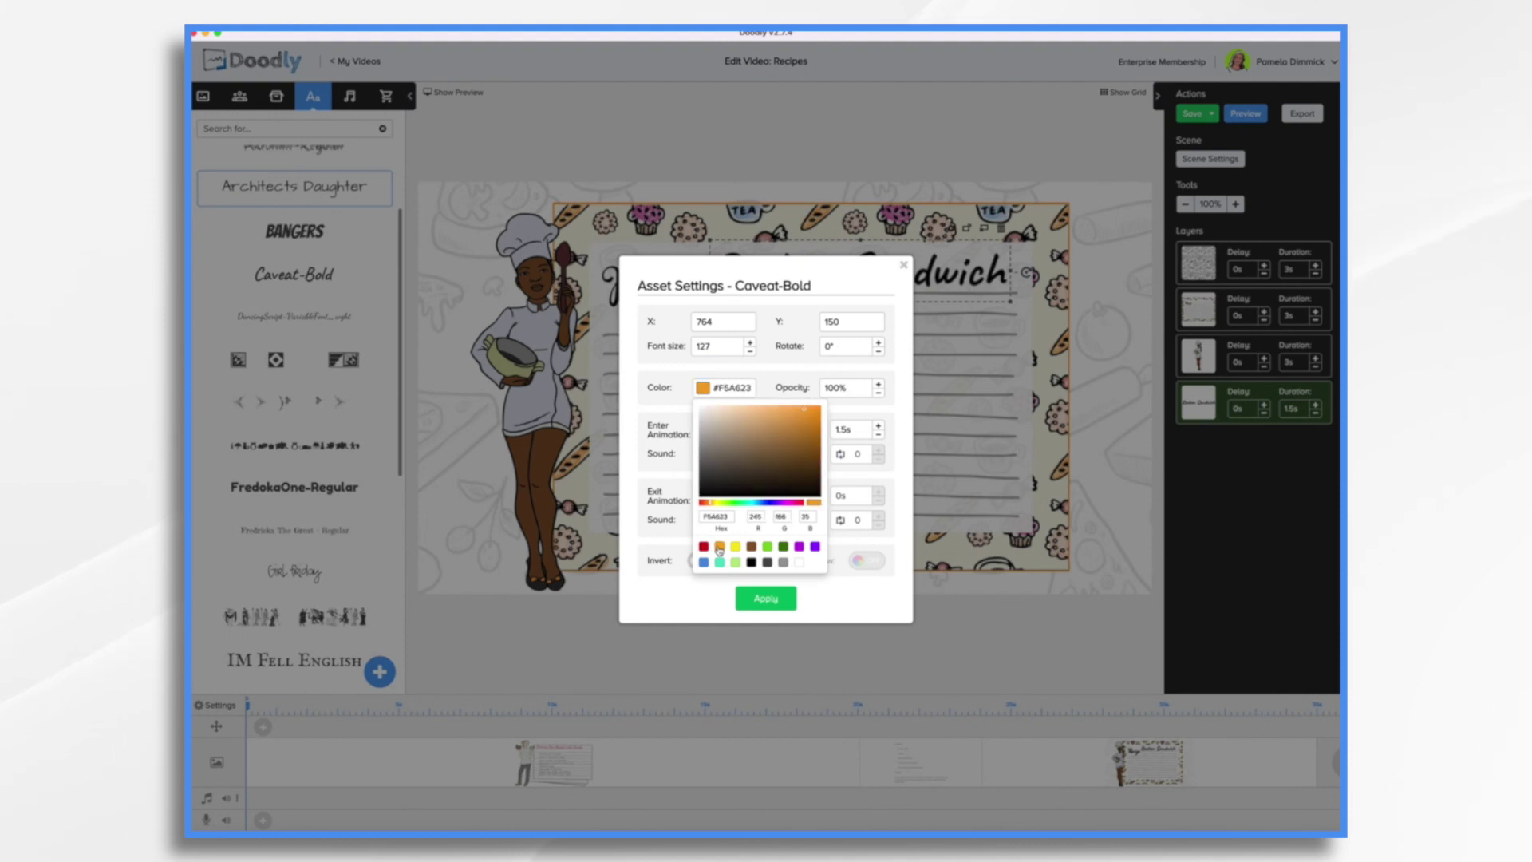
pyautogui.click(769, 604)
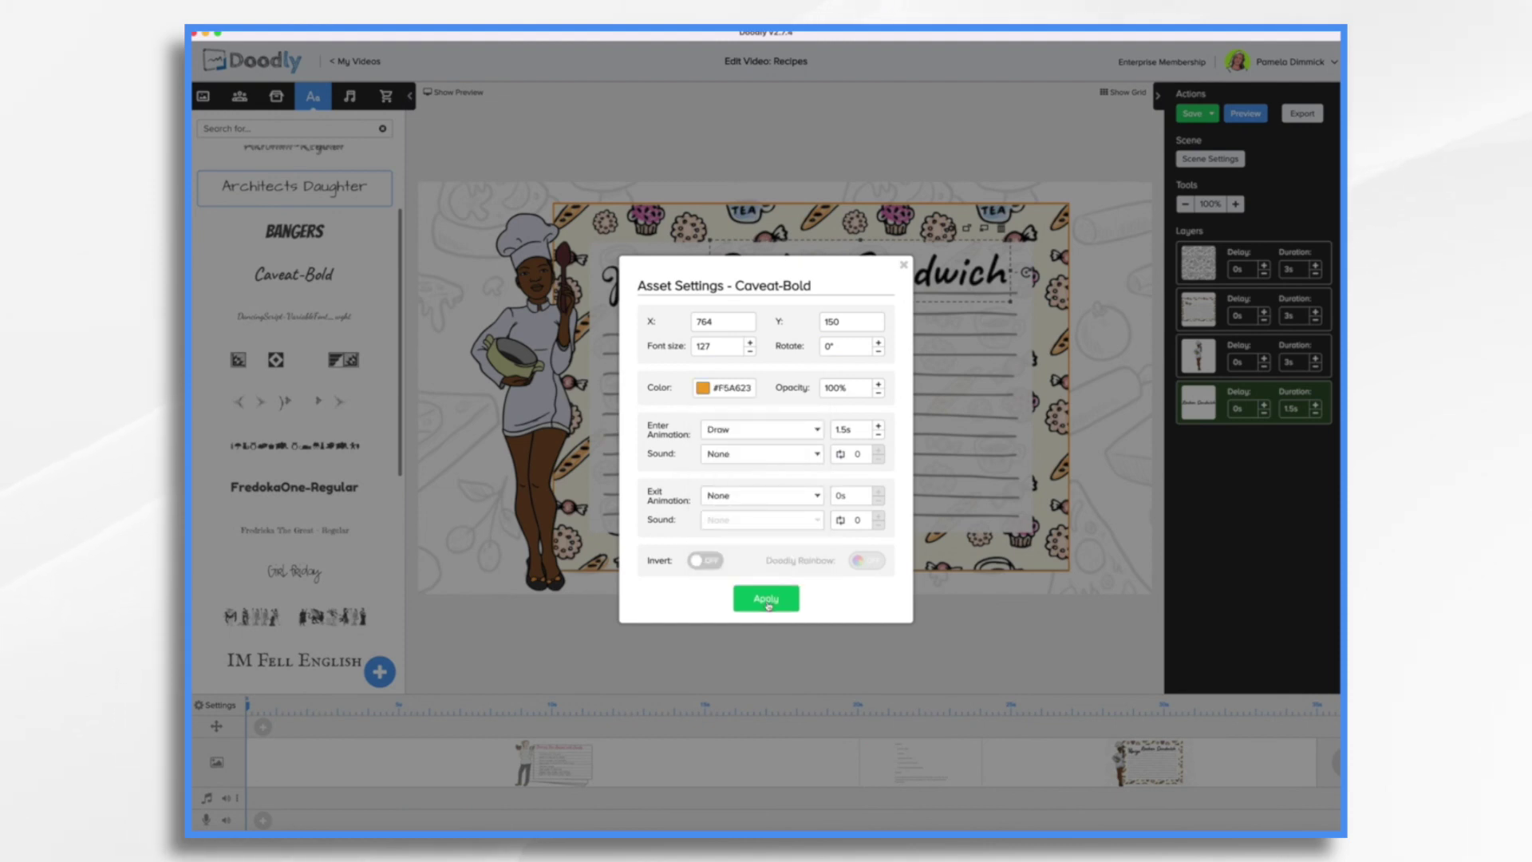
pyautogui.click(767, 601)
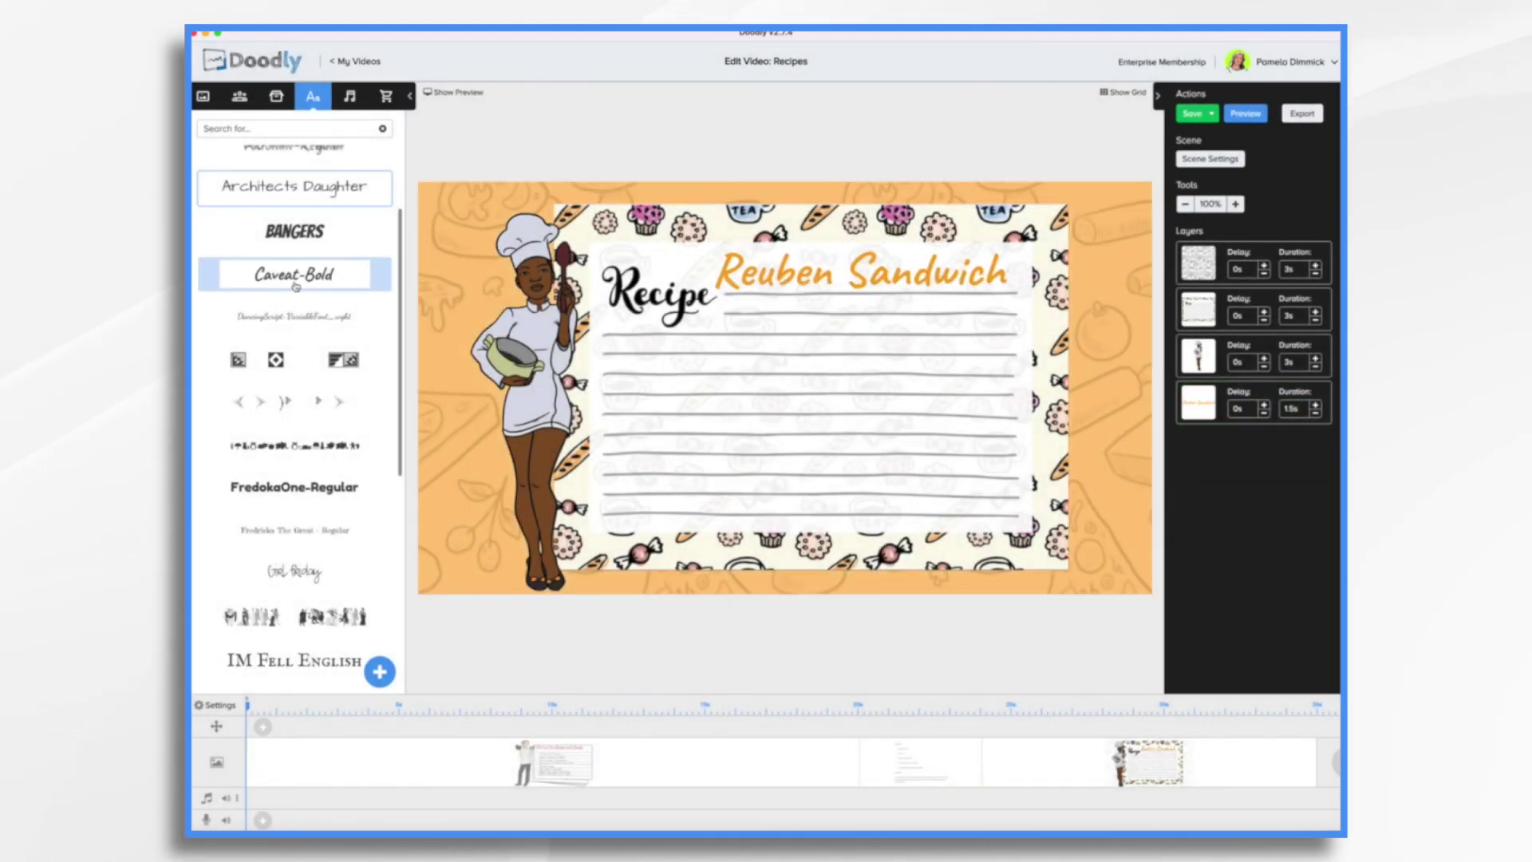
# Step: Add a Caveat-Bold 'Ingredients' heading on the recipe card
pyautogui.moveTo(295, 279); pyautogui.dragTo(712, 404)
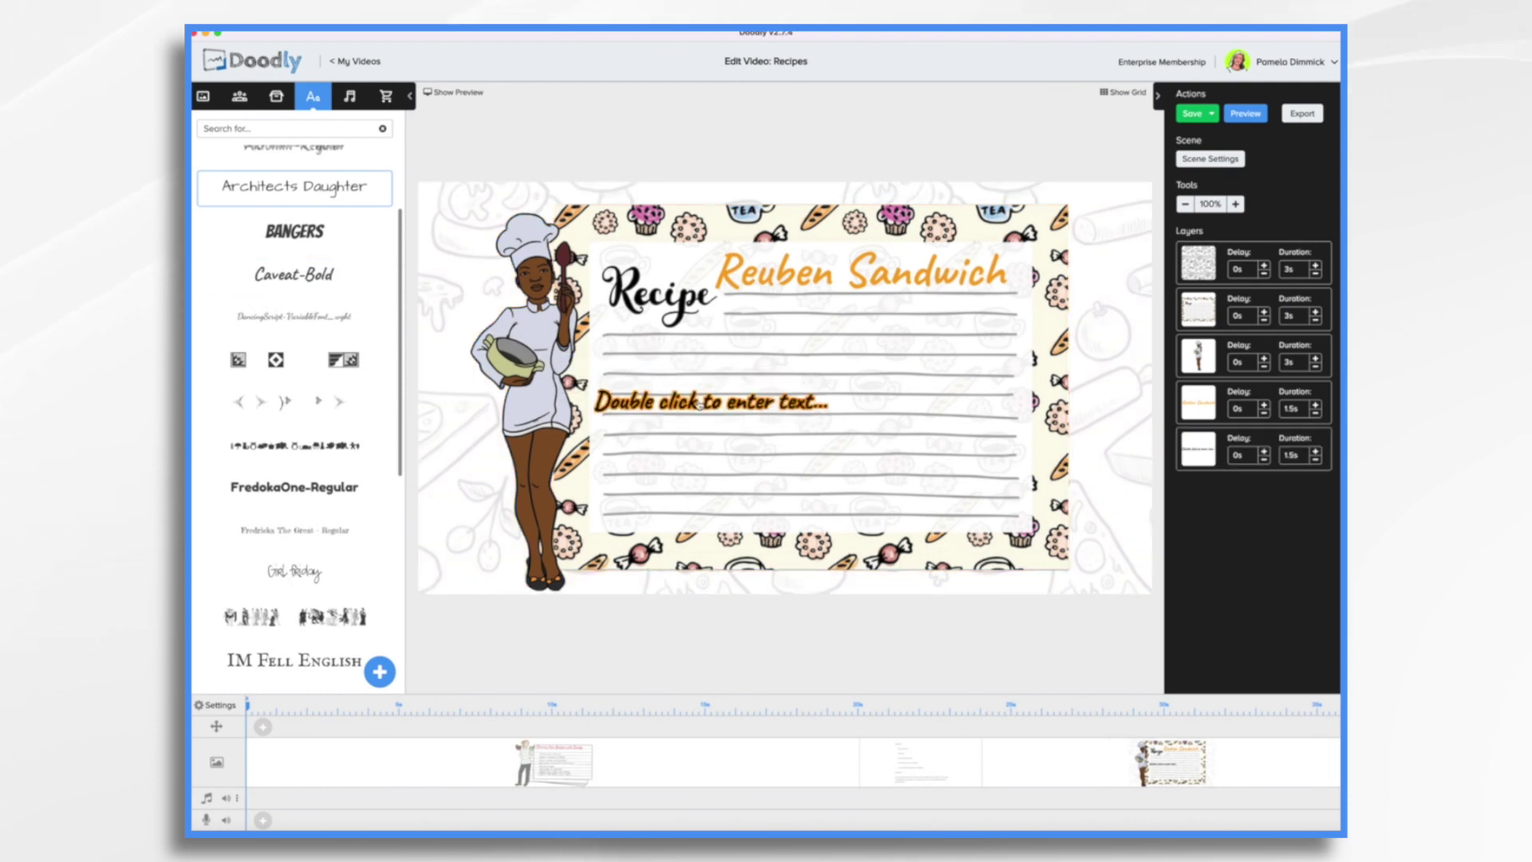
pyautogui.click(793, 378)
pyautogui.moveTo(792, 377); pyautogui.dragTo(765, 343)
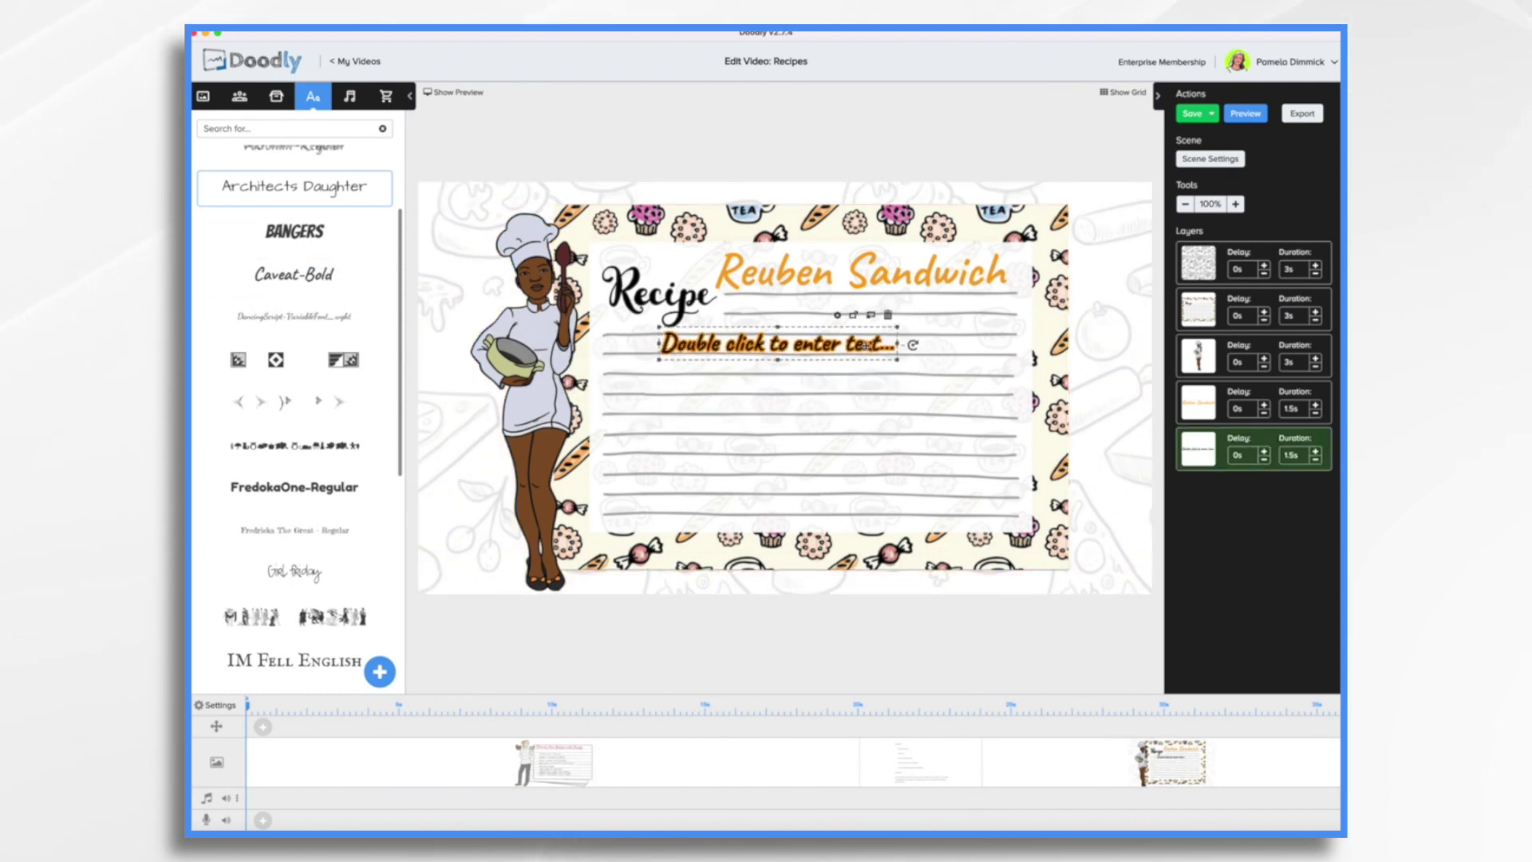
pyautogui.doubleClick(764, 343)
pyautogui.press('BackSpace')
pyautogui.write('Ingredients')
pyautogui.click(902, 551)
# Step: Add ingredient lines 'Rye bread toasted', 'Corned beef slices' and 'Sauerkraut' below the heading
pyautogui.moveTo(295, 274); pyautogui.dragTo(758, 404)
pyautogui.doubleClick(753, 404)
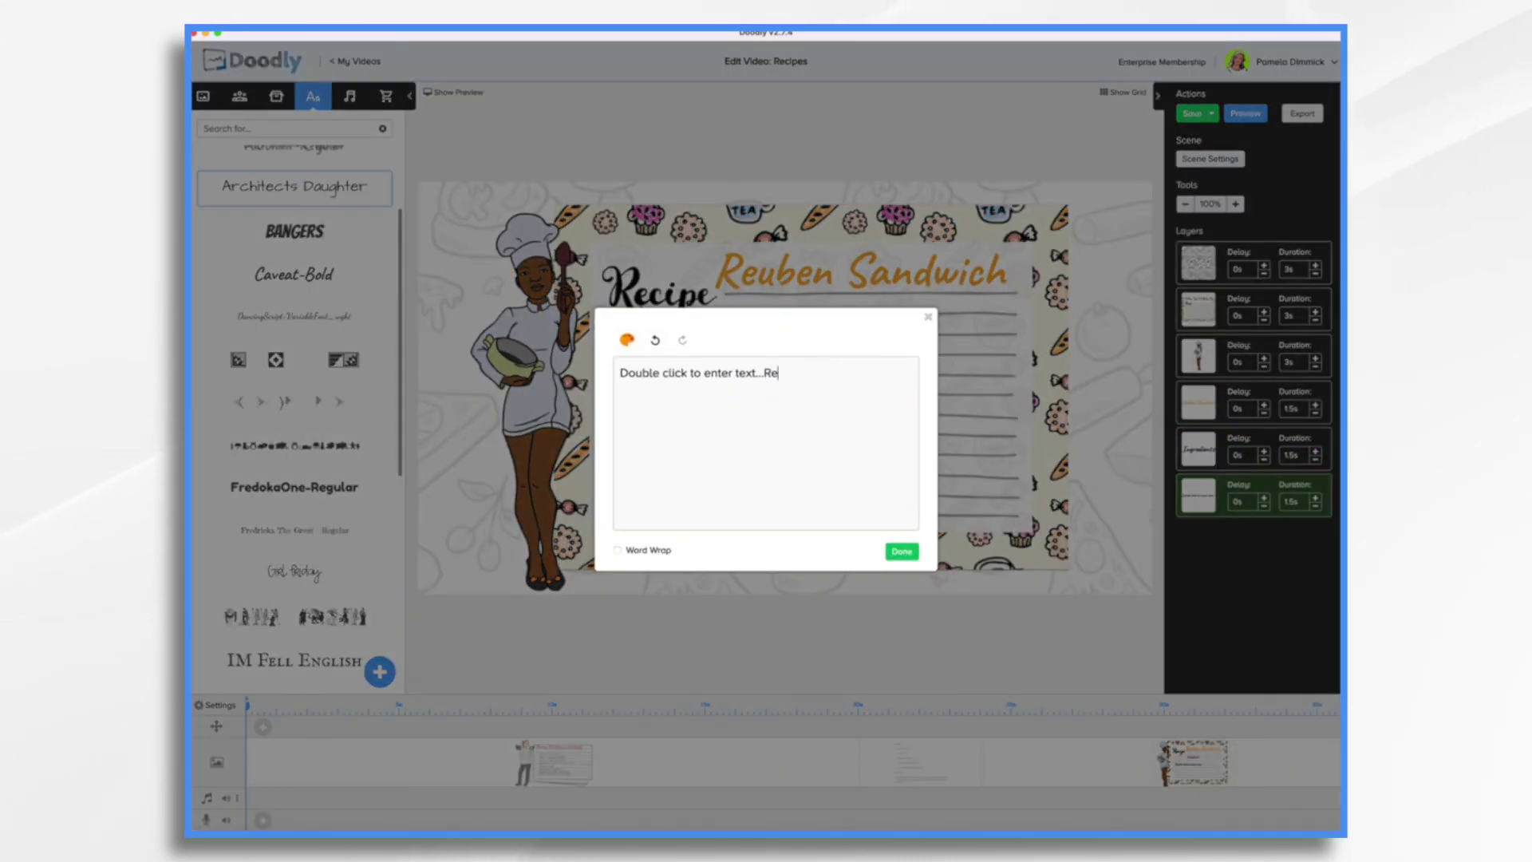
pyautogui.press('BackSpace')
pyautogui.write('Rye bread toasted')
pyautogui.click(902, 552)
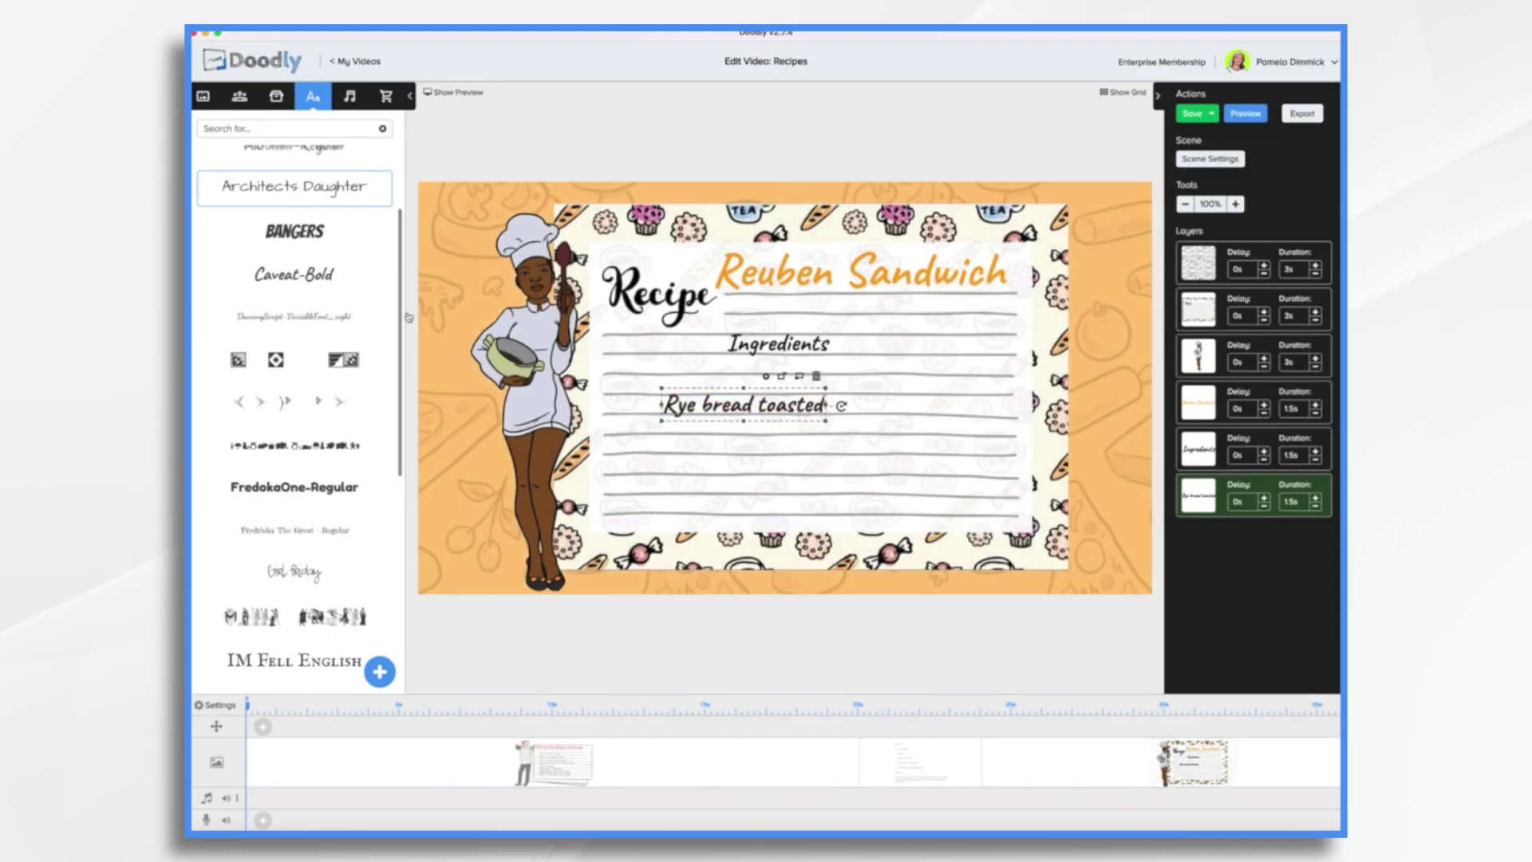
pyautogui.moveTo(295, 274); pyautogui.dragTo(830, 403)
pyautogui.doubleClick(824, 407)
pyautogui.write('Corned beef slices')
pyautogui.click(902, 551)
pyautogui.moveTo(296, 274); pyautogui.dragTo(830, 479)
pyautogui.doubleClick(825, 479)
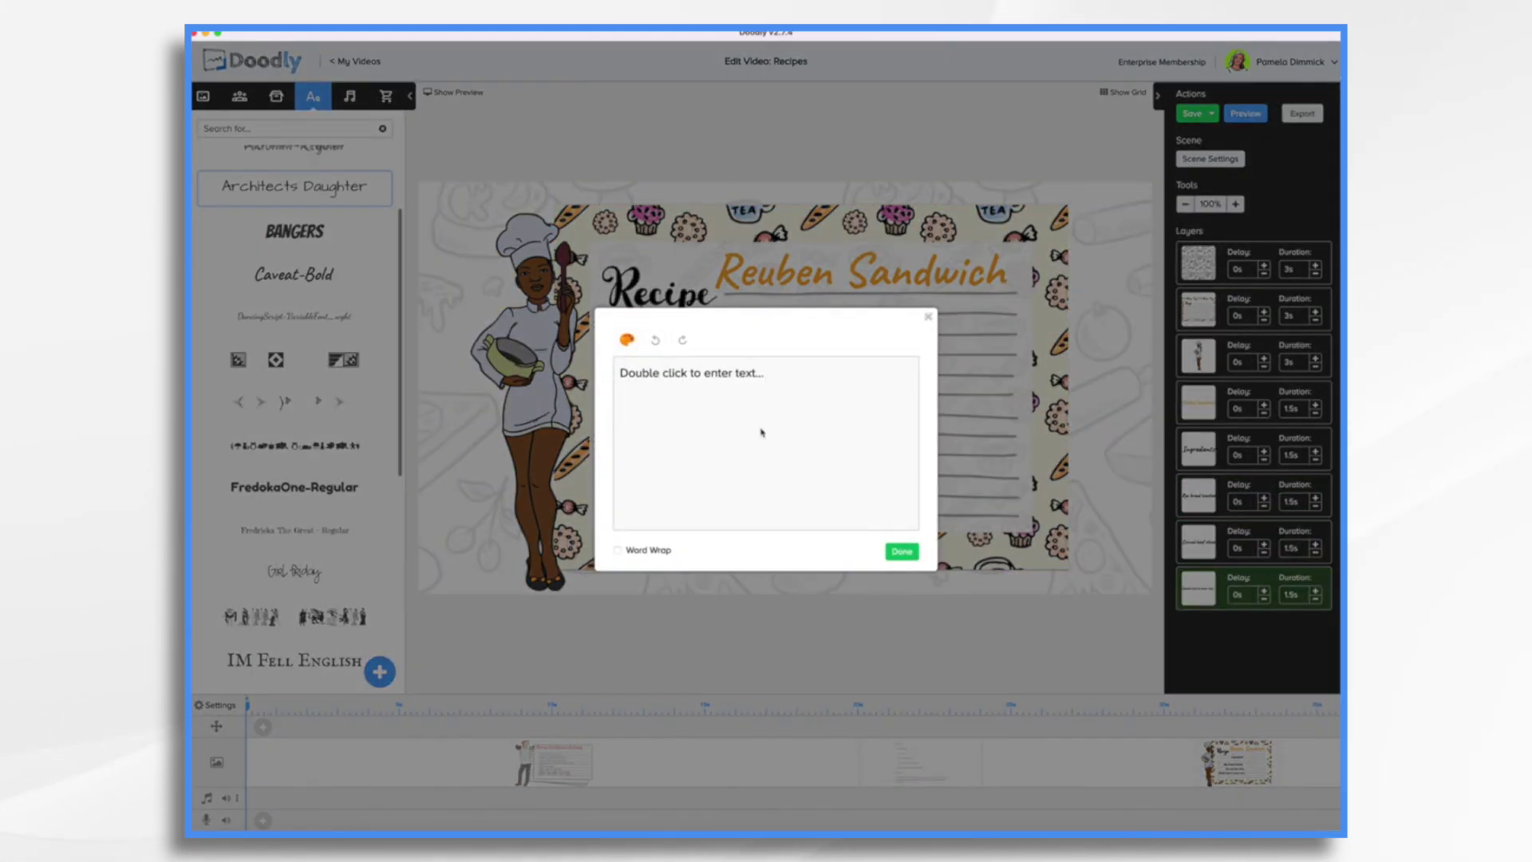
pyautogui.write('Sauerkraut')
pyautogui.click(902, 552)
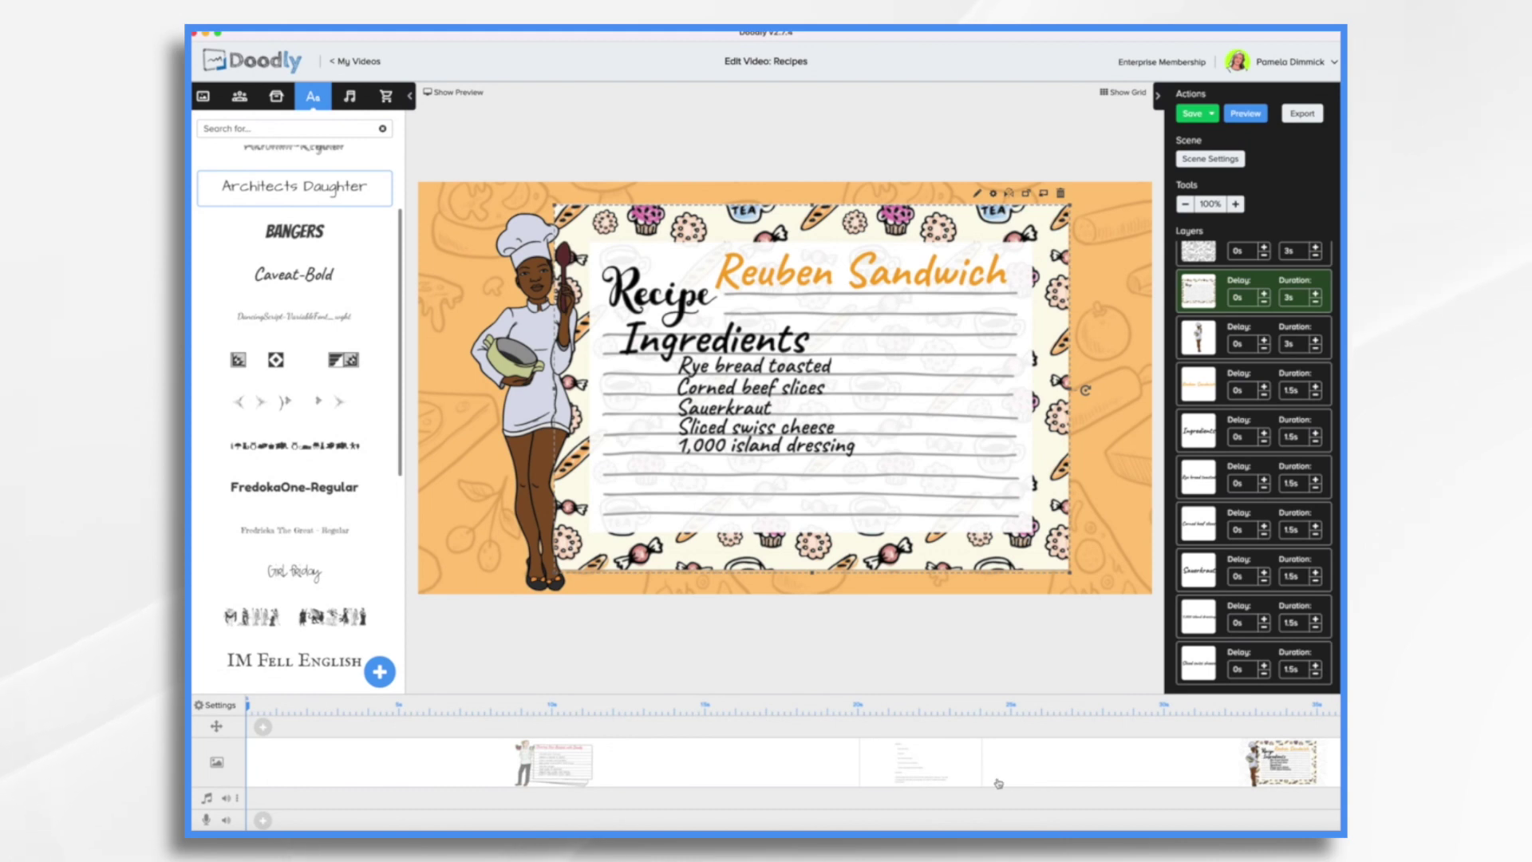
# Step: Duplicate the recipe scene from the timeline
pyautogui.hscroll(5, 1101, 766)
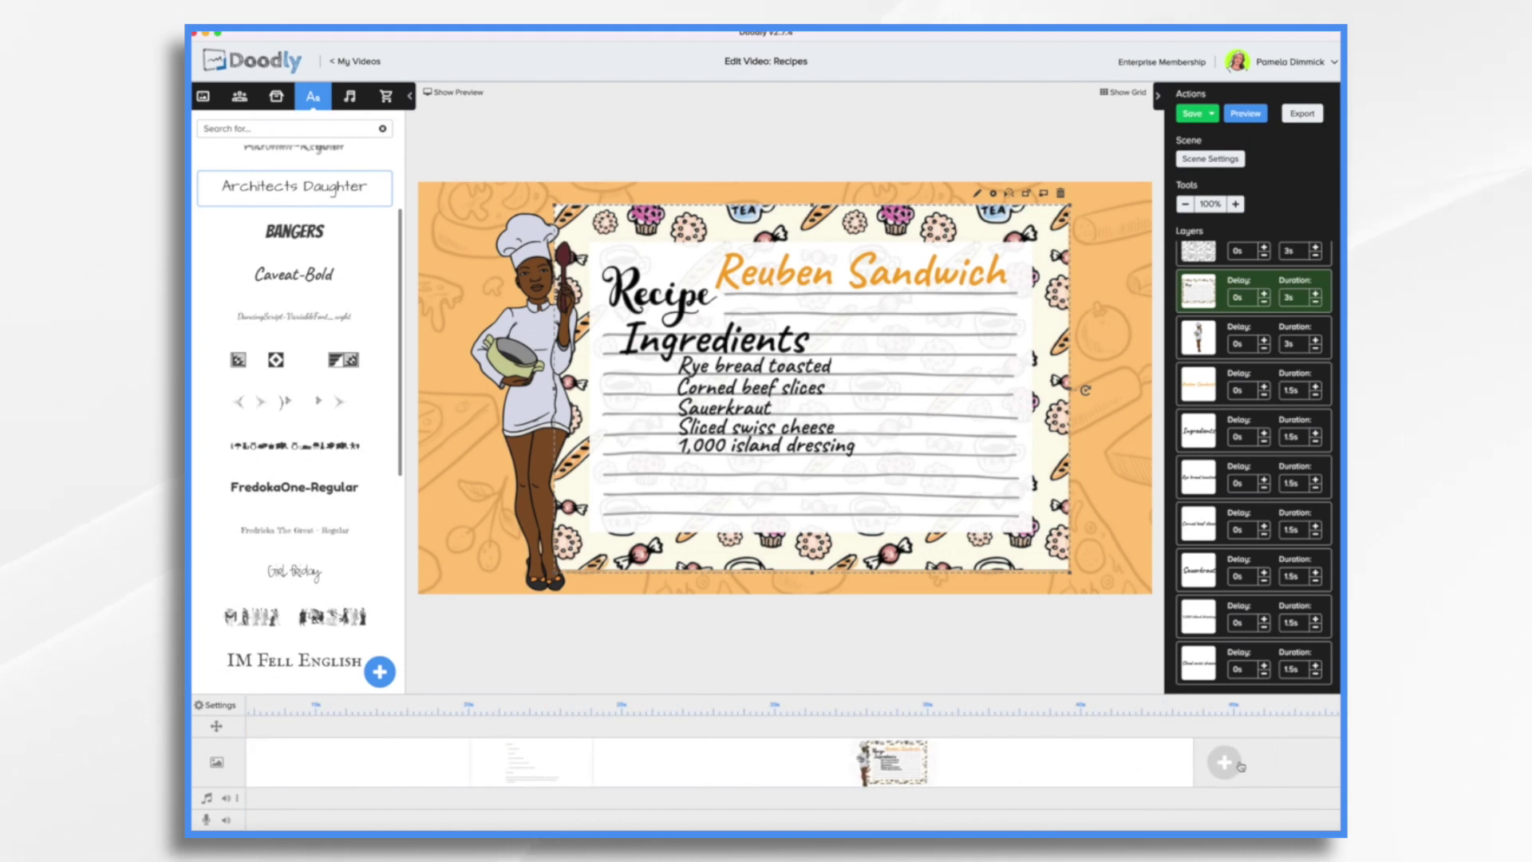
pyautogui.rightClick(981, 778)
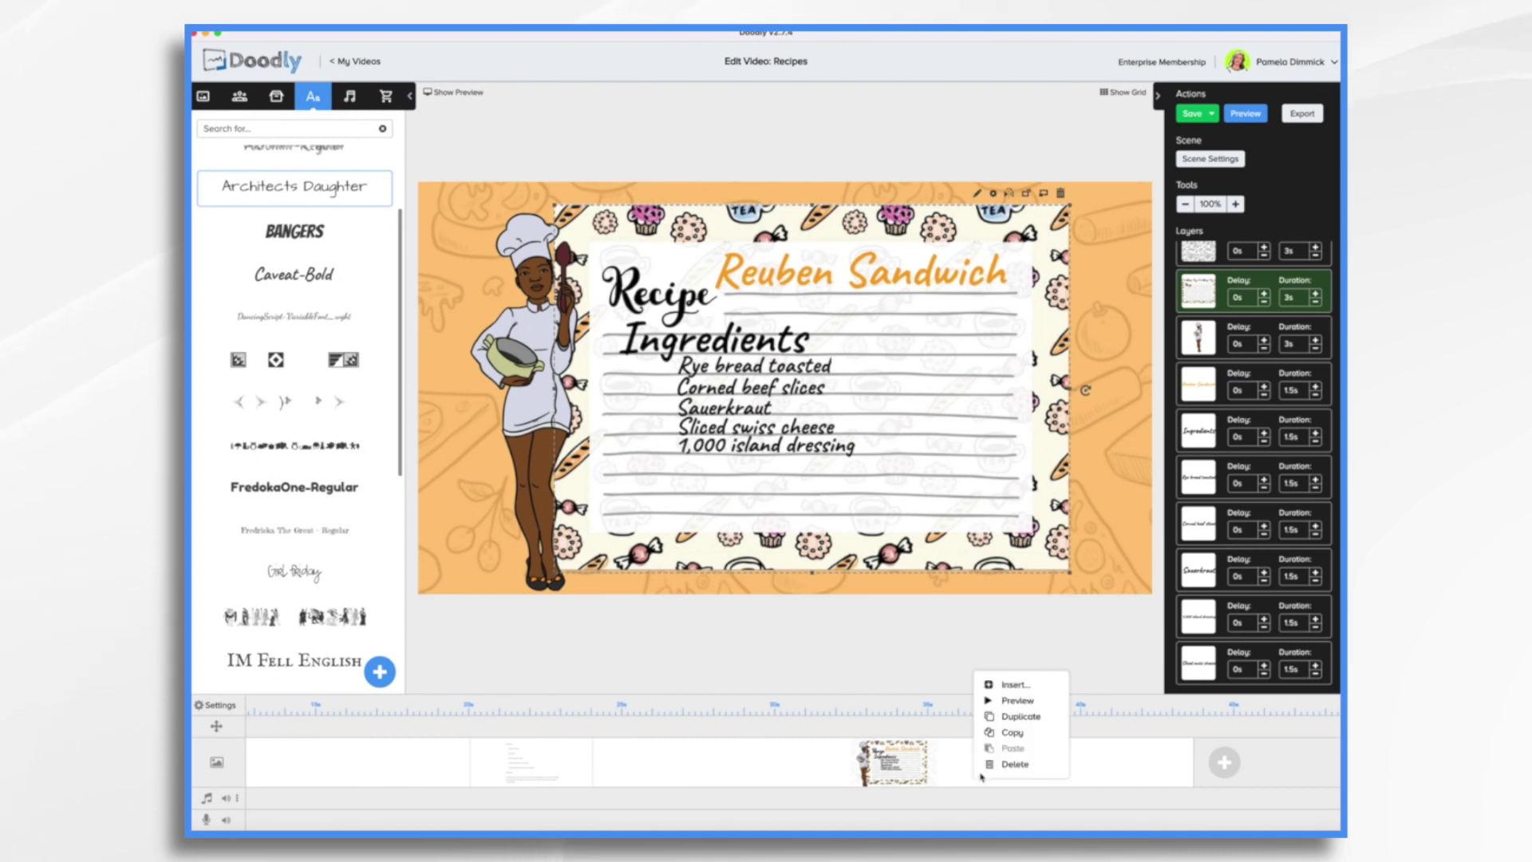
pyautogui.click(990, 717)
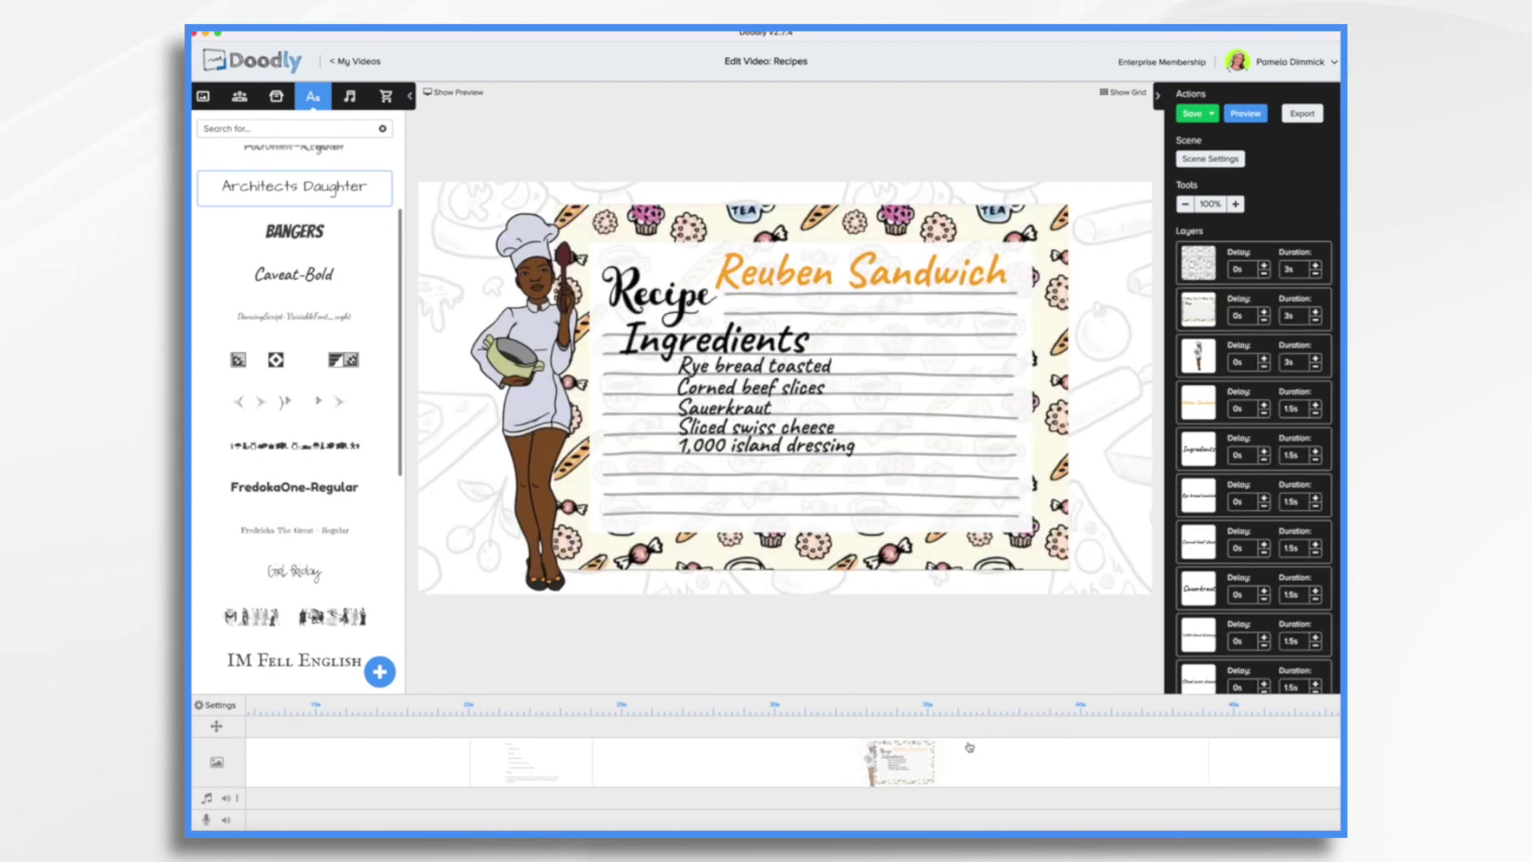
# Step: Set the food background and recipe card layer durations to 0 seconds
pyautogui.hscroll(3, 970, 747)
pyautogui.hscroll(3, 970, 747)
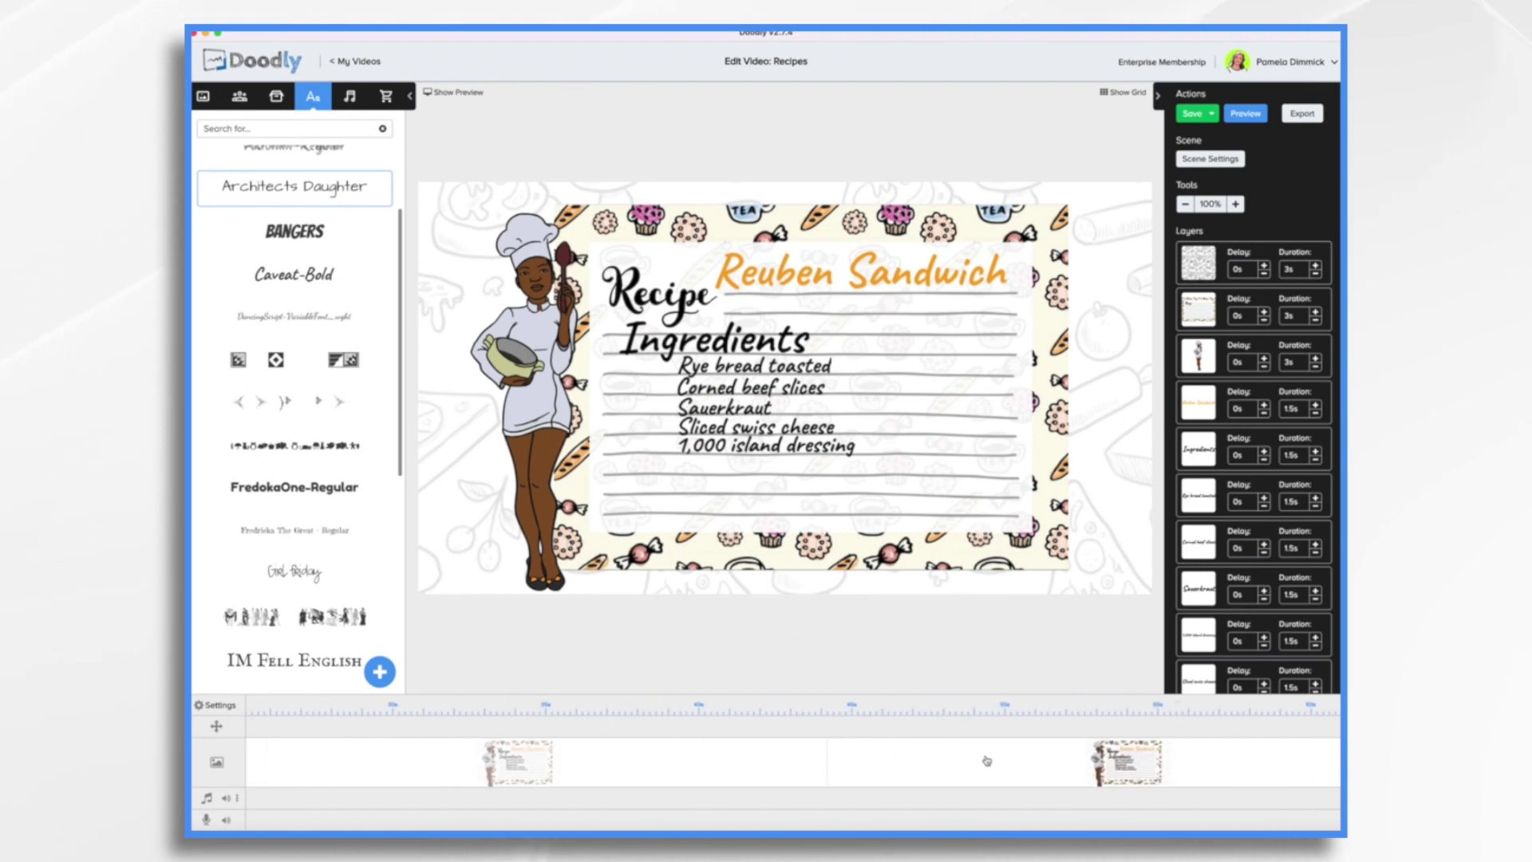
pyautogui.hscroll(3, 987, 760)
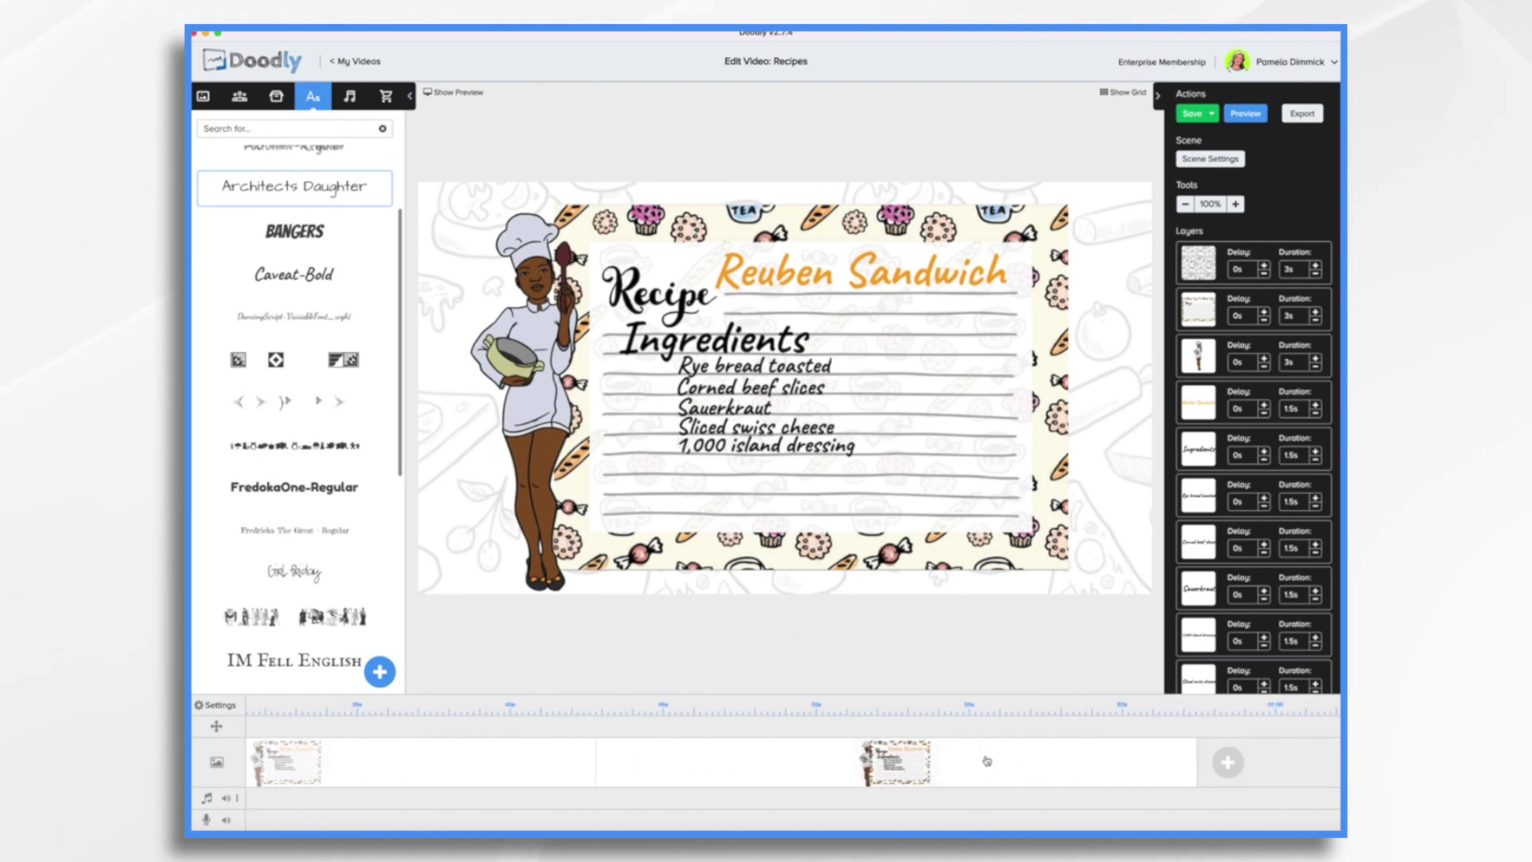
pyautogui.click(1309, 270)
pyautogui.write('0')
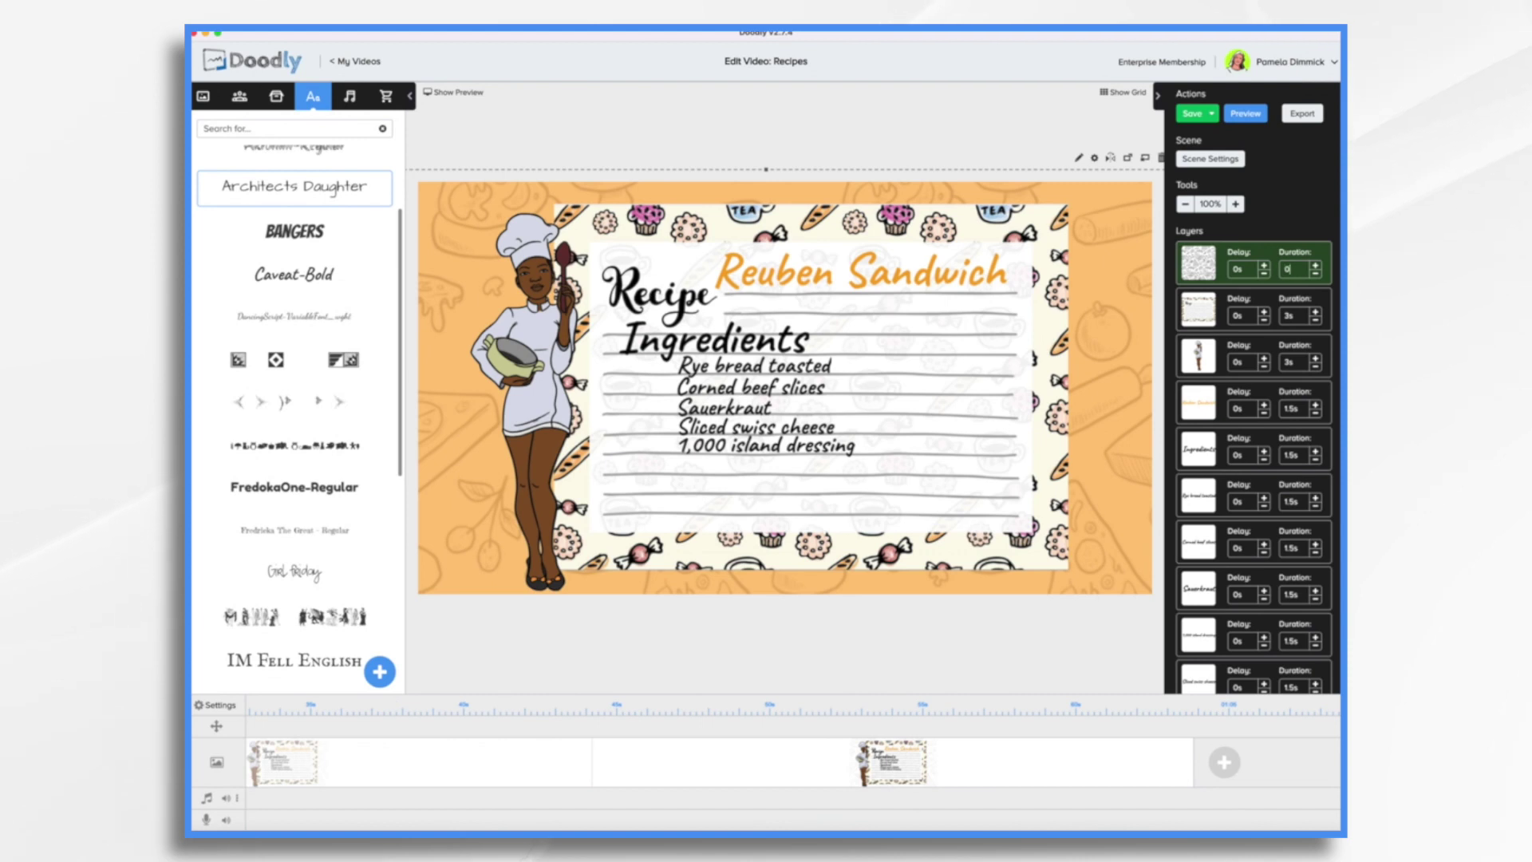
pyautogui.click(1293, 316)
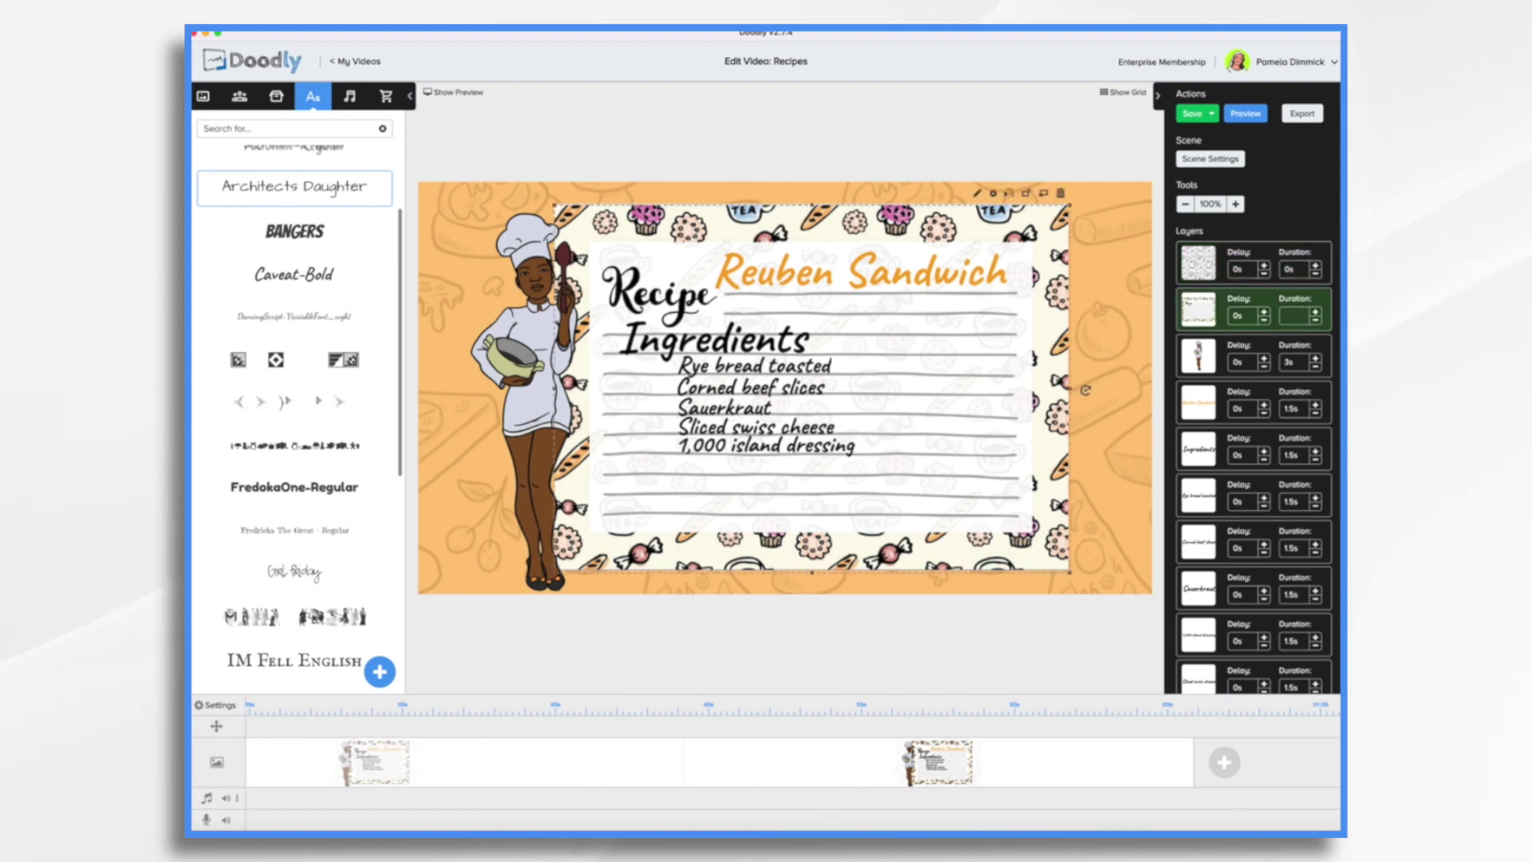
pyautogui.write('0')
pyautogui.press('Return')
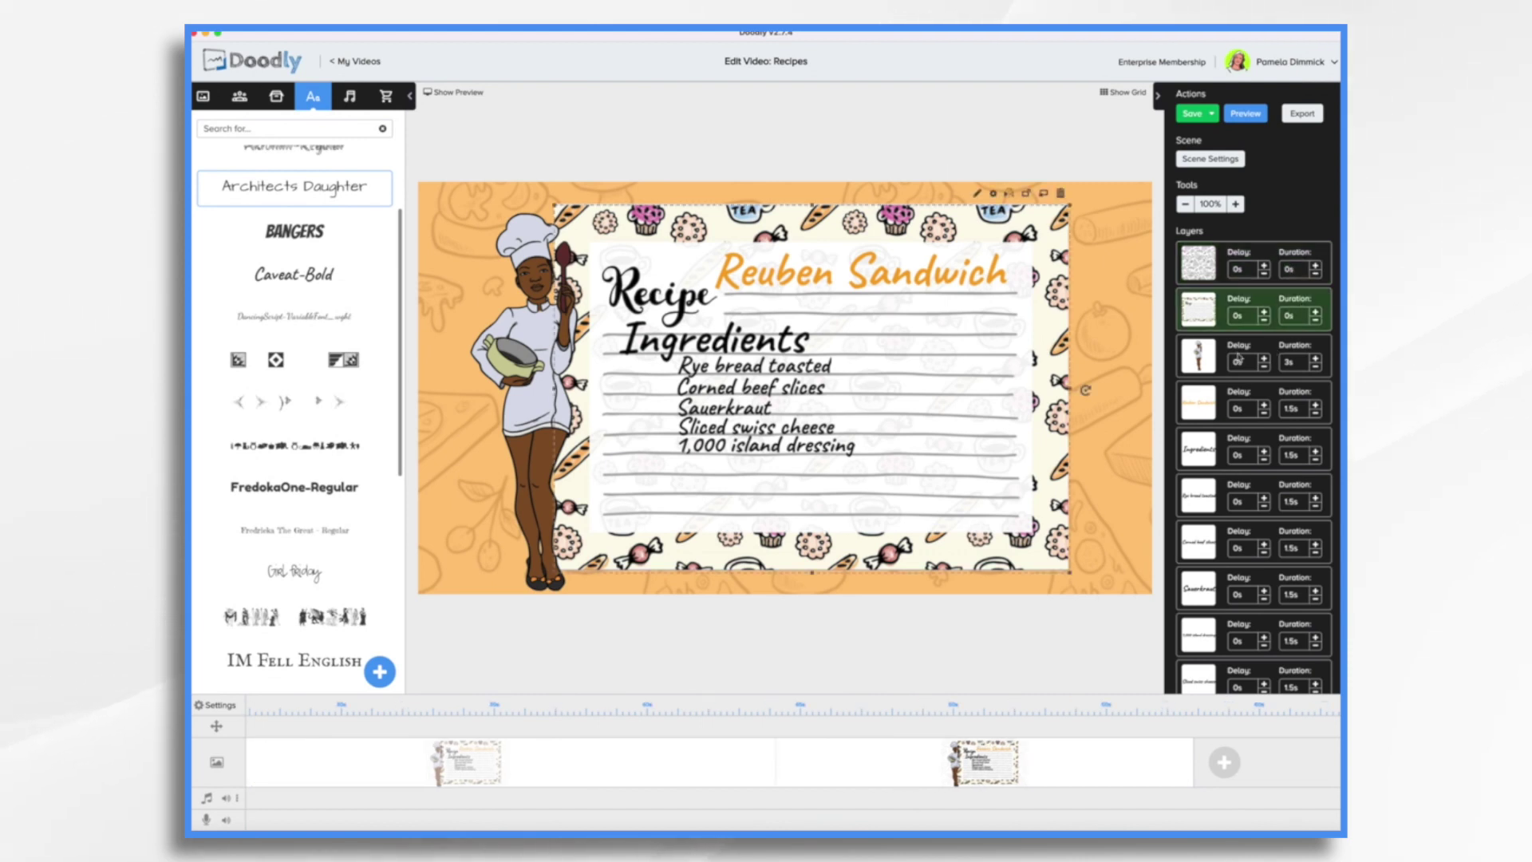
pyautogui.scroll(-1, 1212, 362)
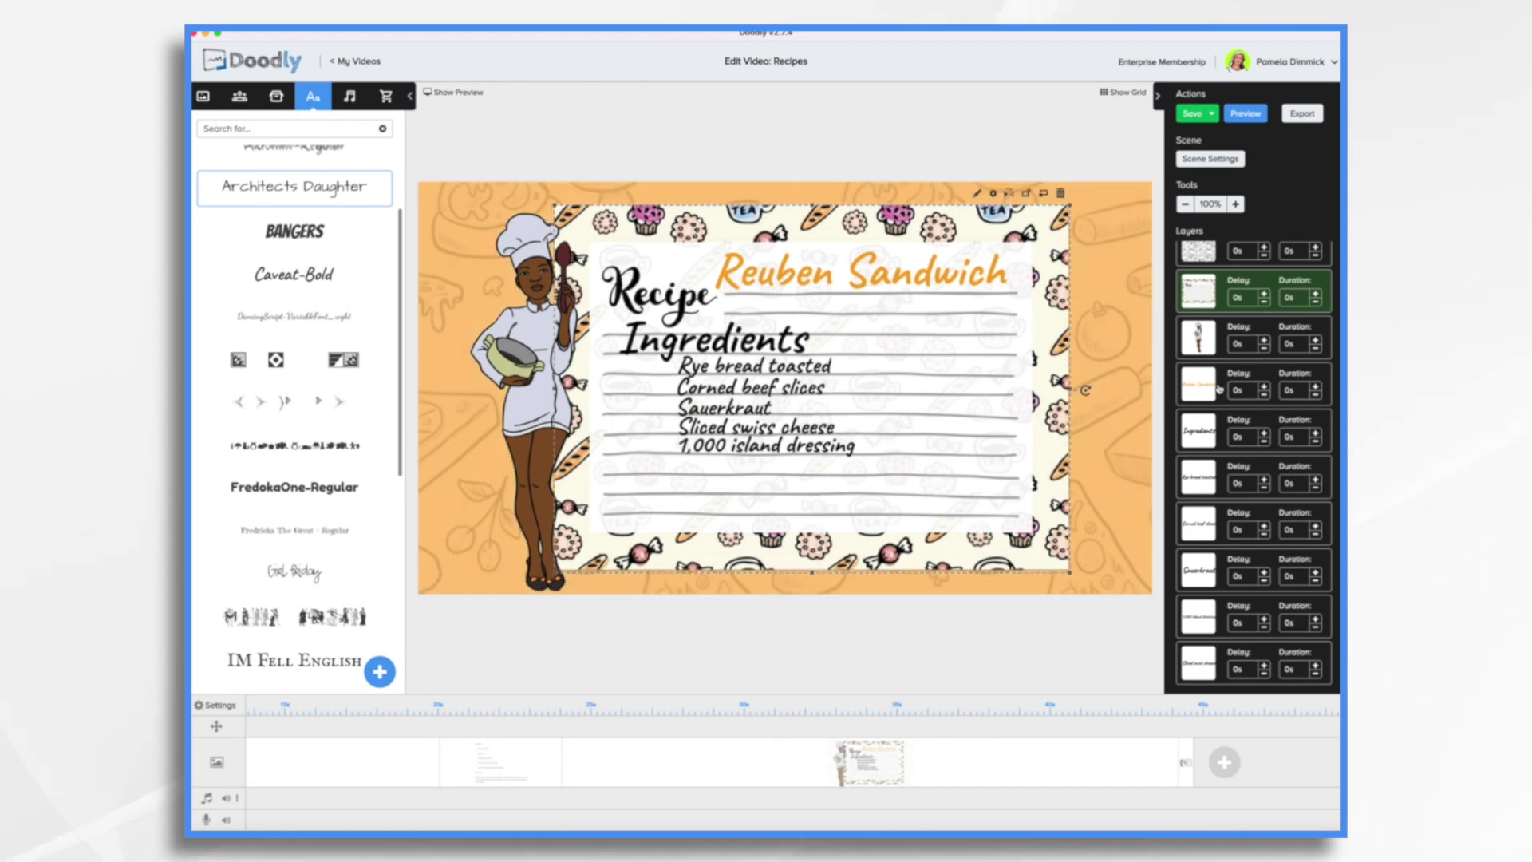
# Step: Delete the Ingredients heading and all five ingredient text layers
pyautogui.click(1223, 432)
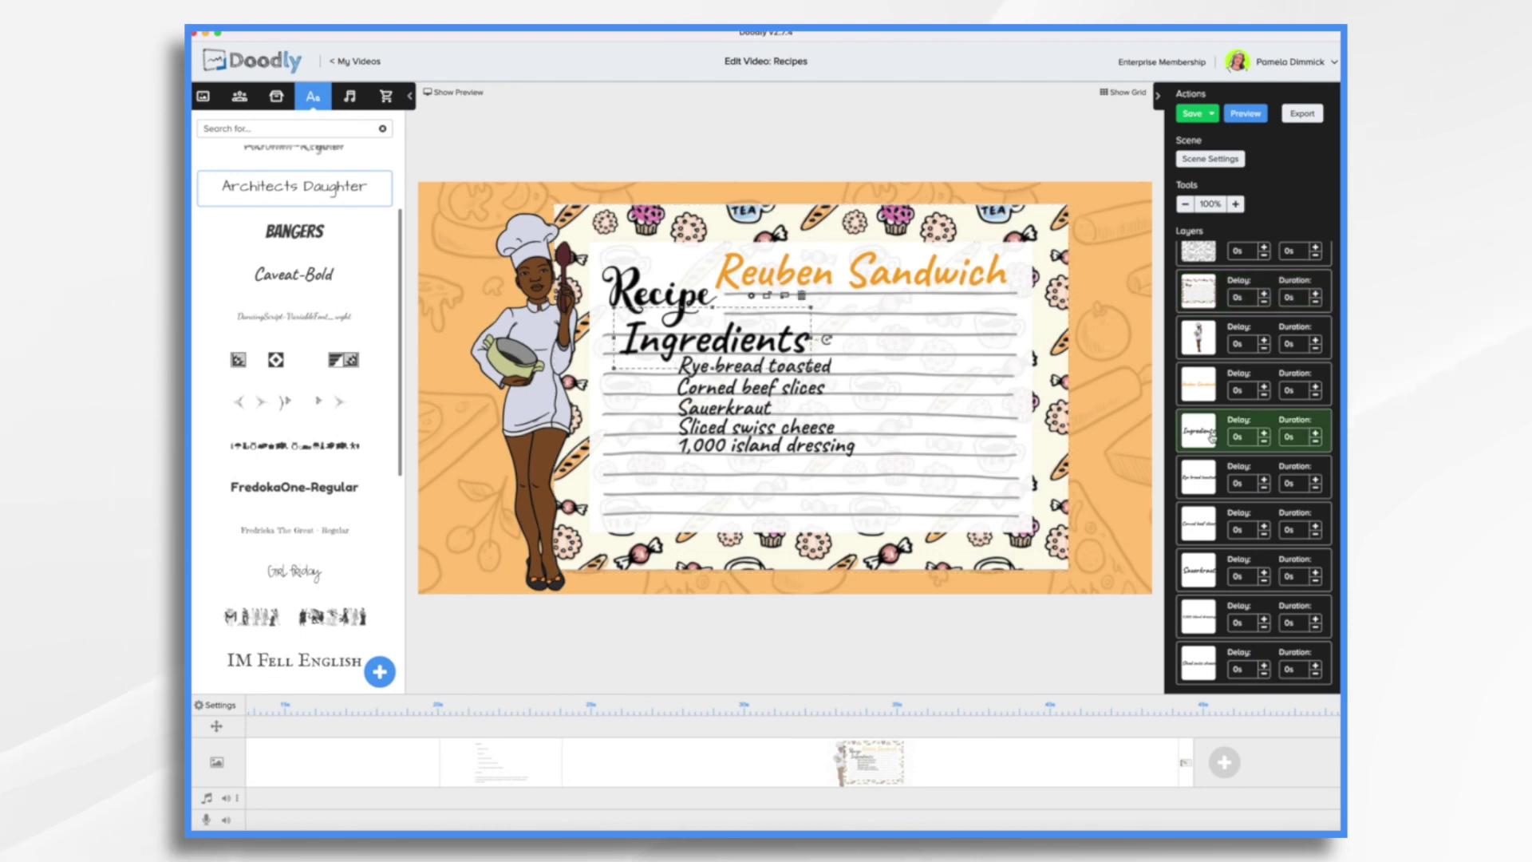
pyautogui.keyDown('shift'); pyautogui.click(1206, 477); pyautogui.keyUp('shift')
pyautogui.keyDown('shift'); pyautogui.click(1205, 523); pyautogui.keyUp('shift')
pyautogui.keyDown('shift'); pyautogui.click(1206, 570); pyautogui.keyUp('shift')
pyautogui.keyDown('shift'); pyautogui.click(1208, 616); pyautogui.keyUp('shift')
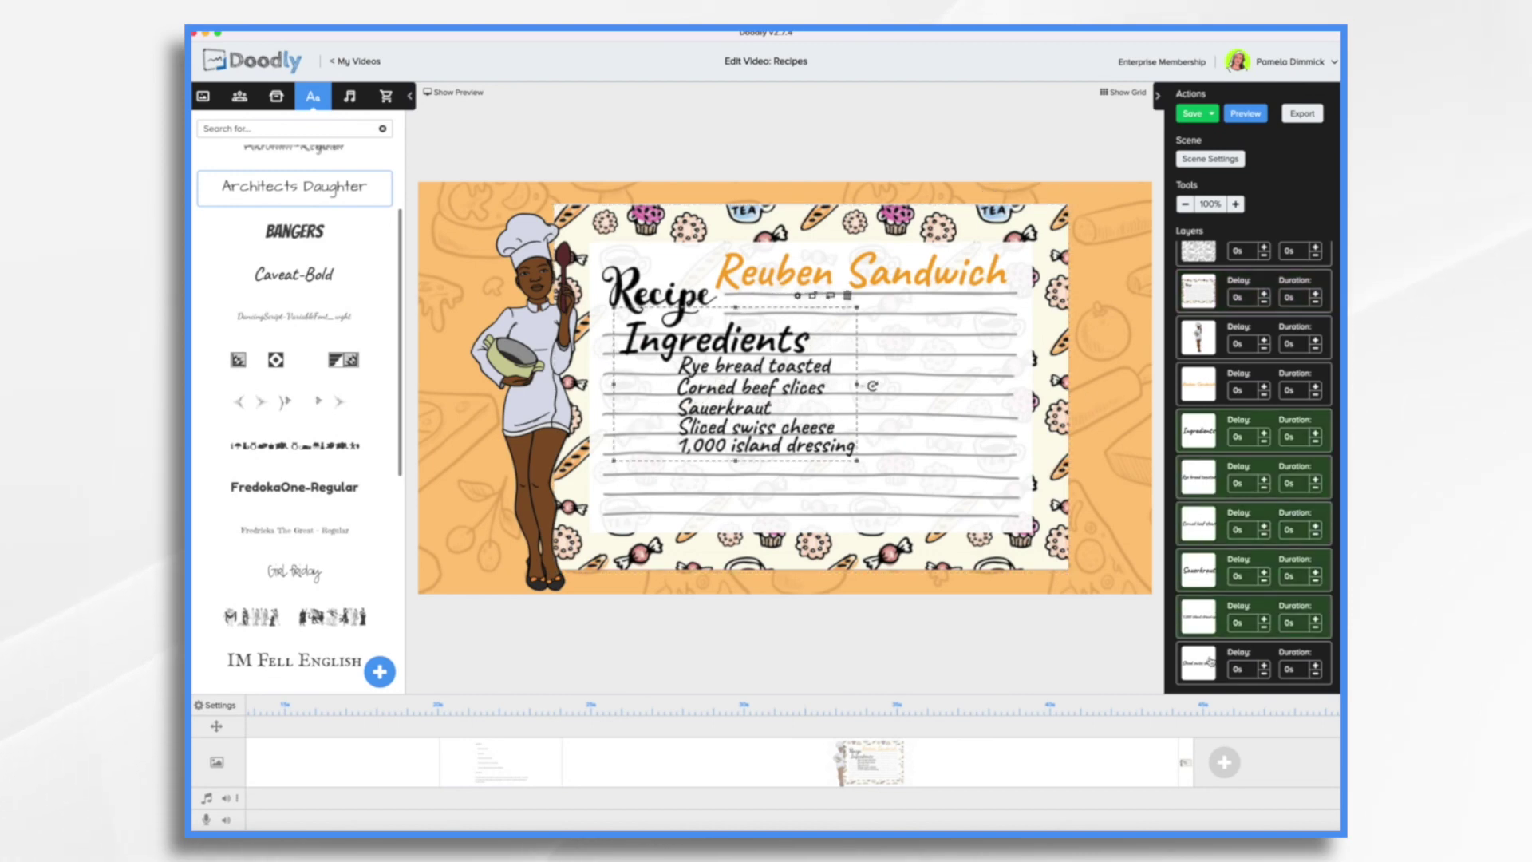
pyautogui.keyDown('shift'); pyautogui.click(1211, 663); pyautogui.keyUp('shift')
pyautogui.press('Delete')
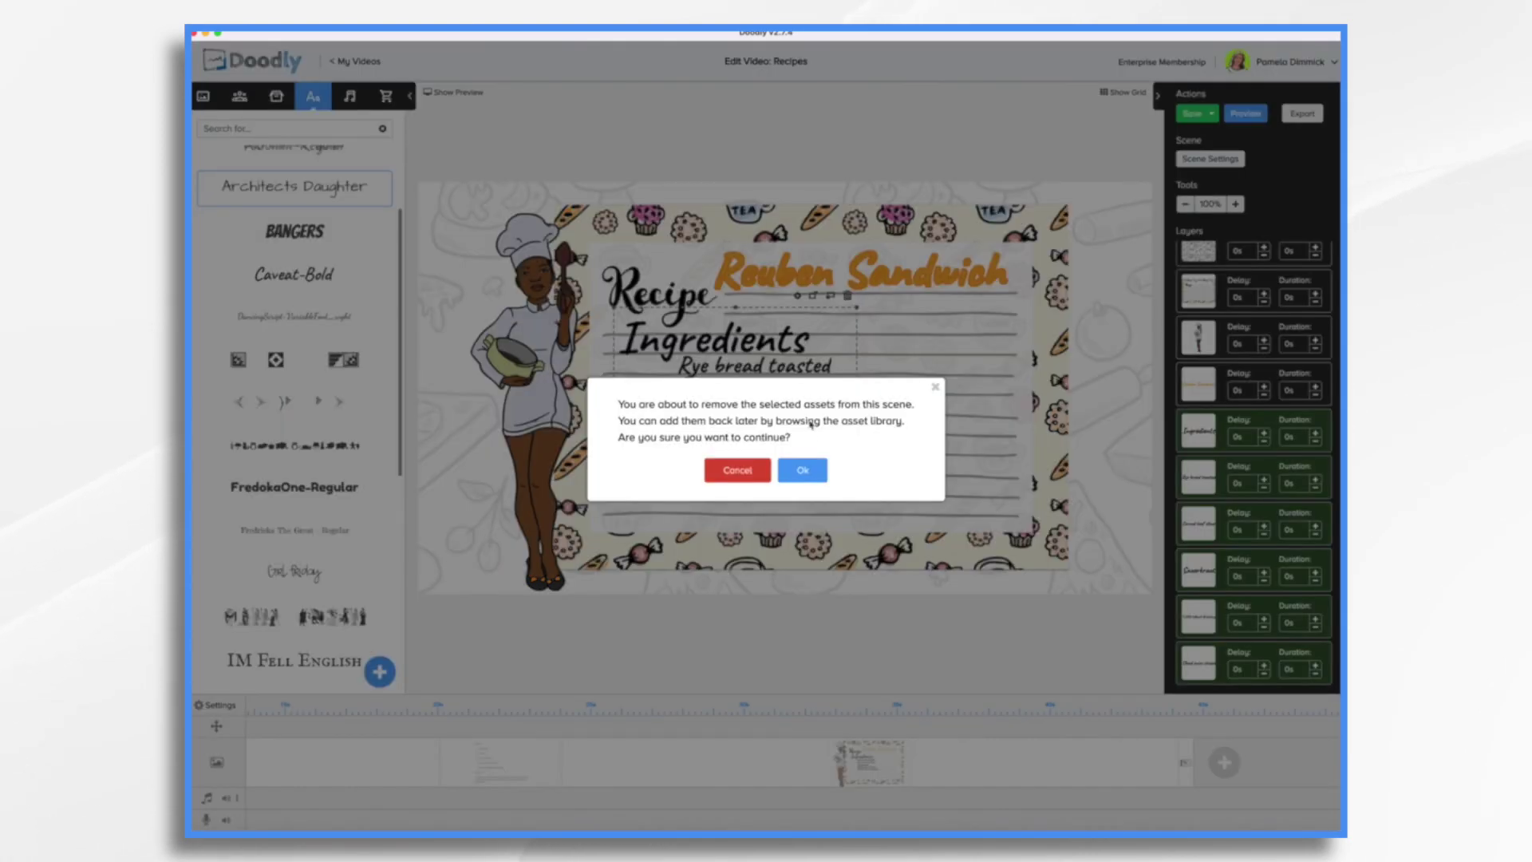
pyautogui.click(801, 470)
# Step: Replace the existing card with Recipe Card 2 from the image library
pyautogui.click(276, 96)
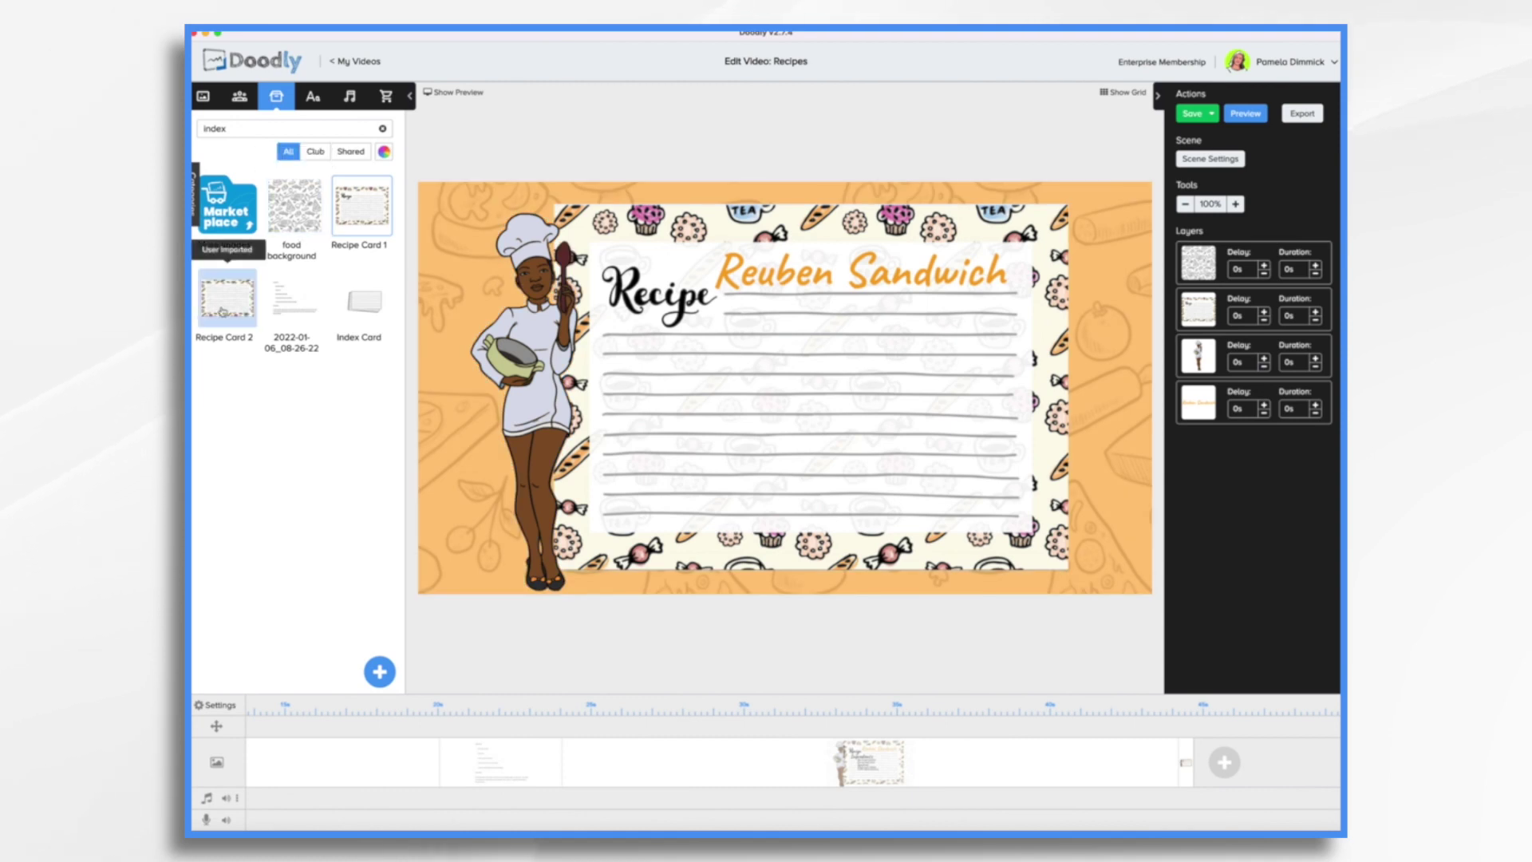
pyautogui.moveTo(223, 312); pyautogui.dragTo(809, 415)
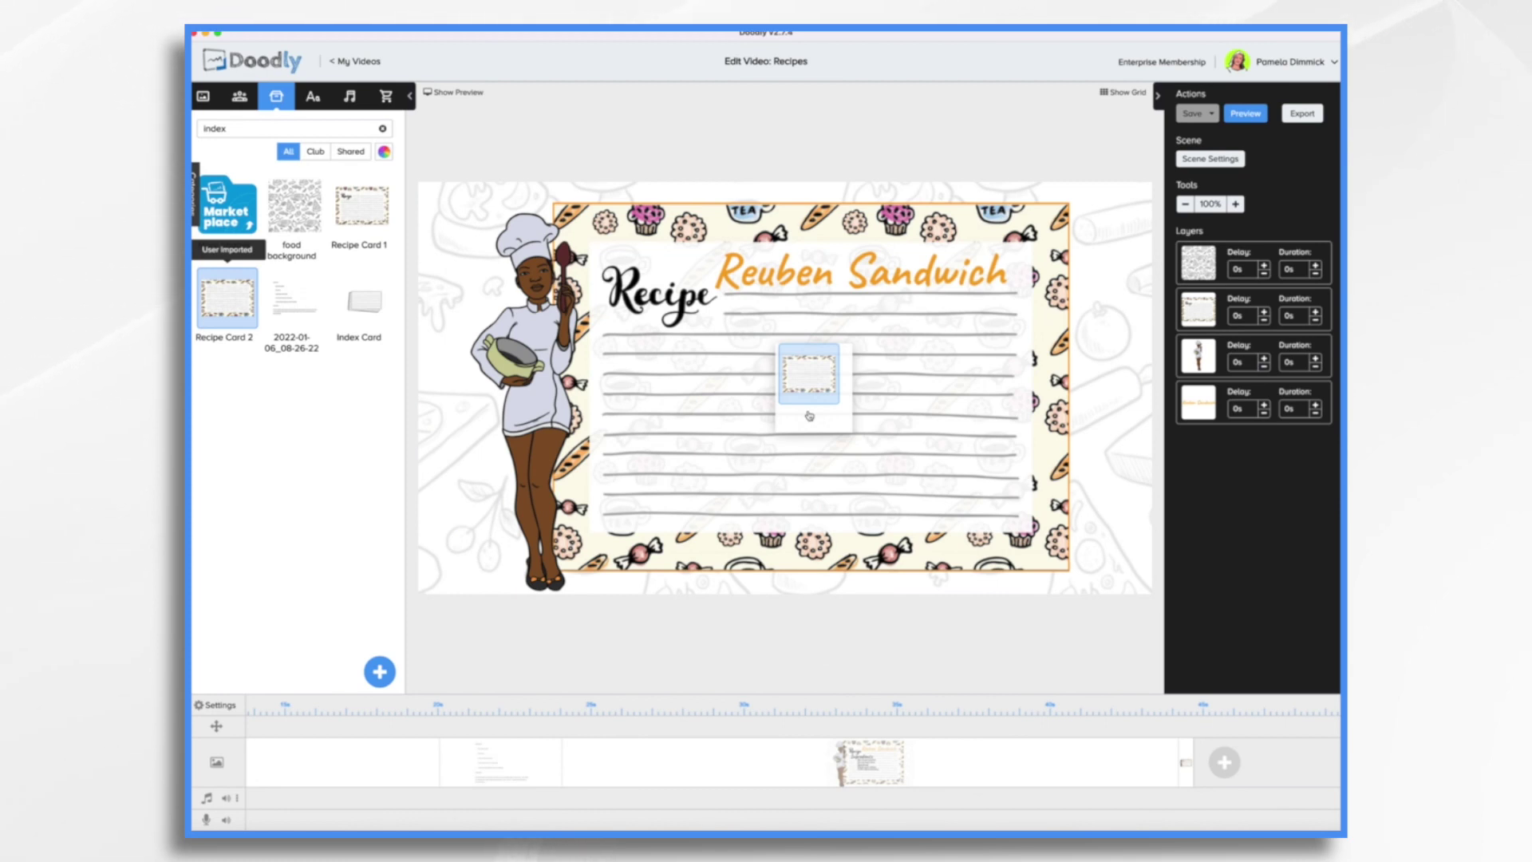
pyautogui.moveTo(809, 415); pyautogui.dragTo(809, 415)
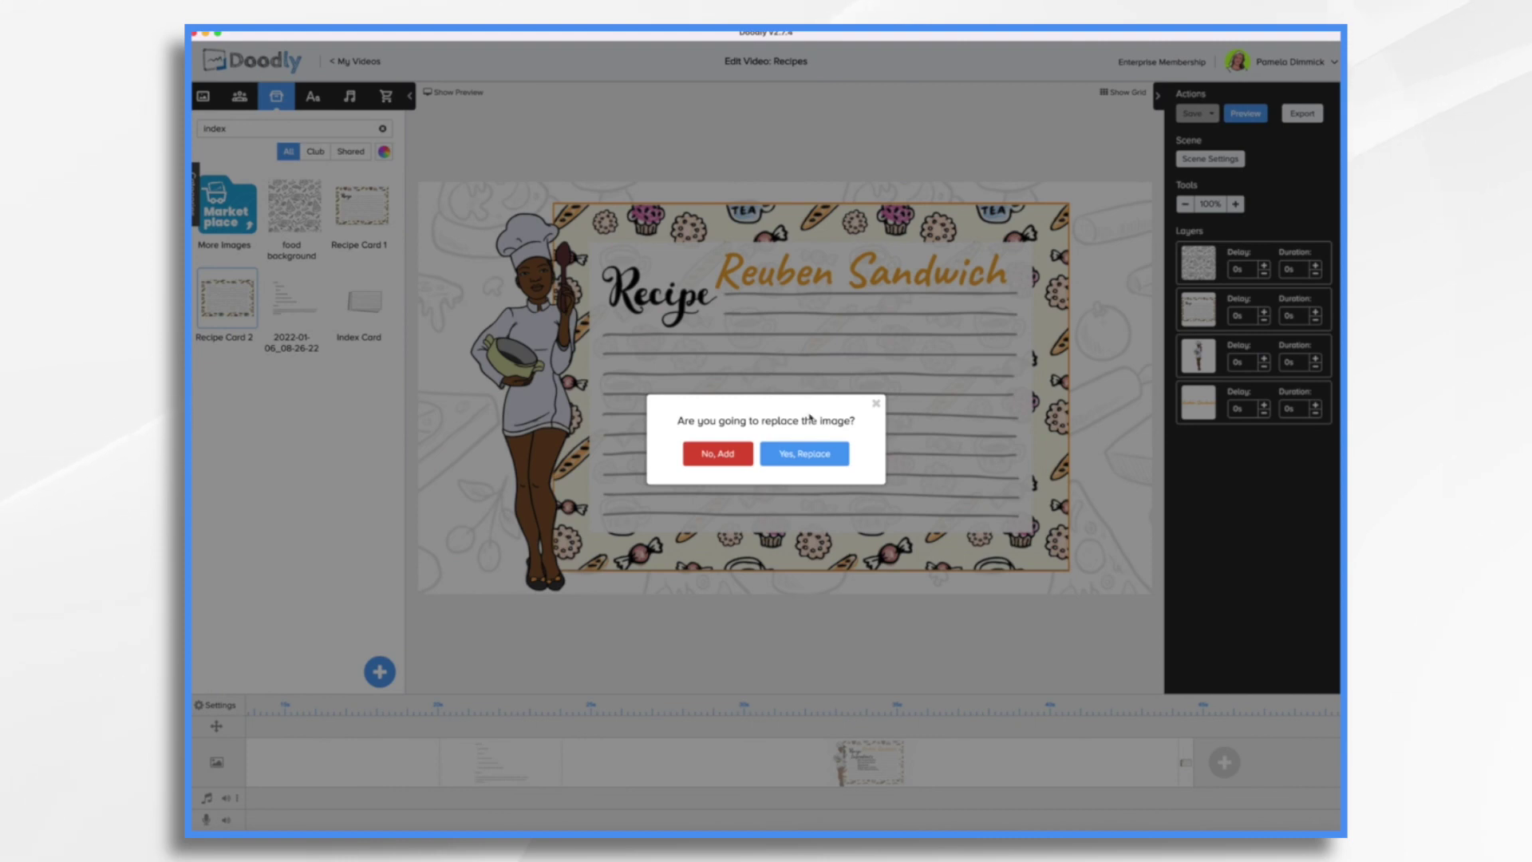
pyautogui.click(822, 454)
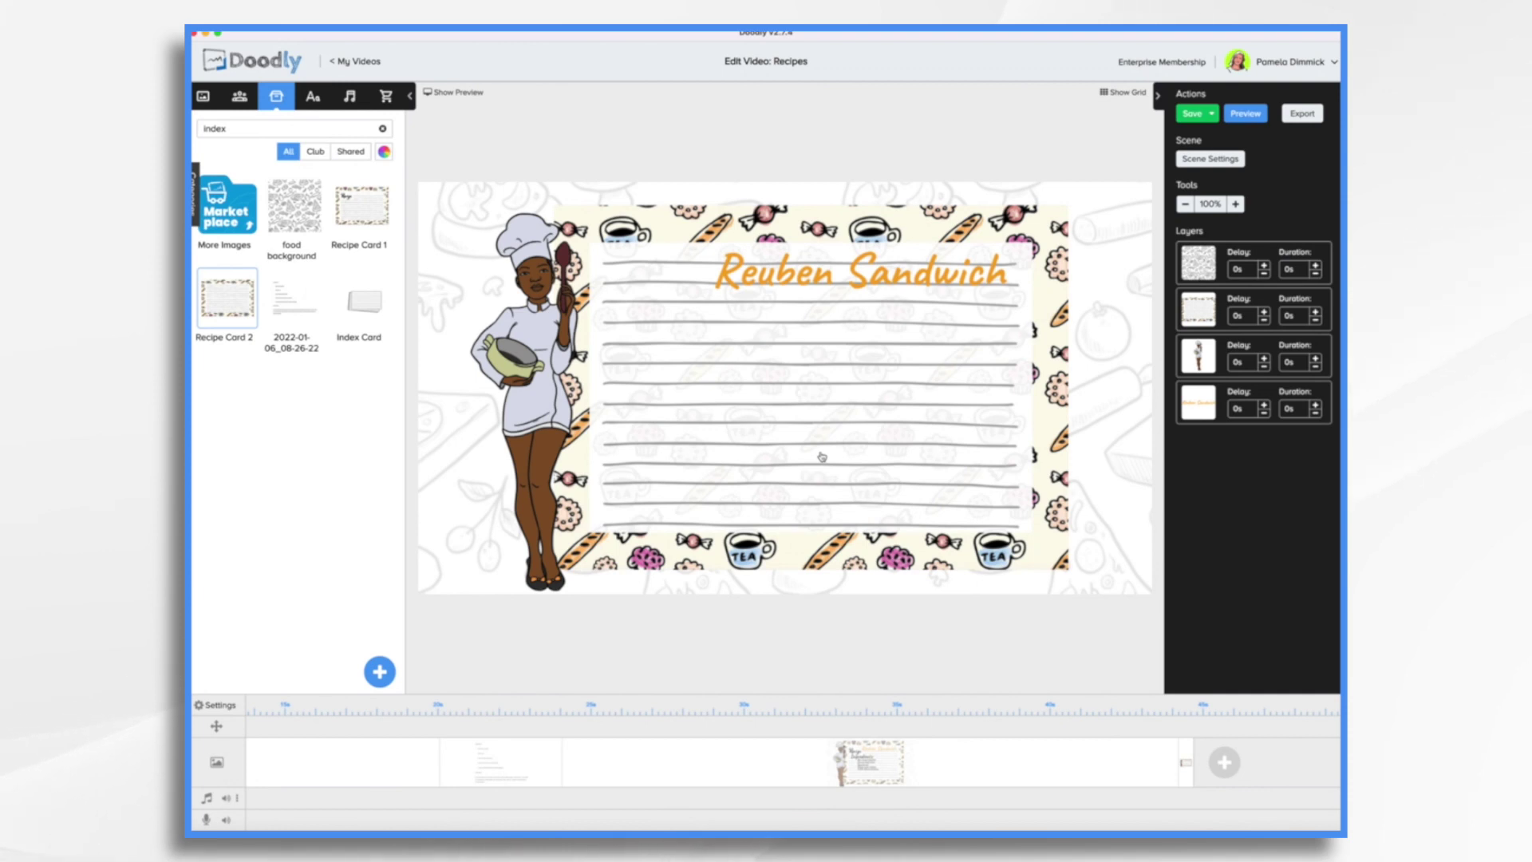
pyautogui.click(314, 96)
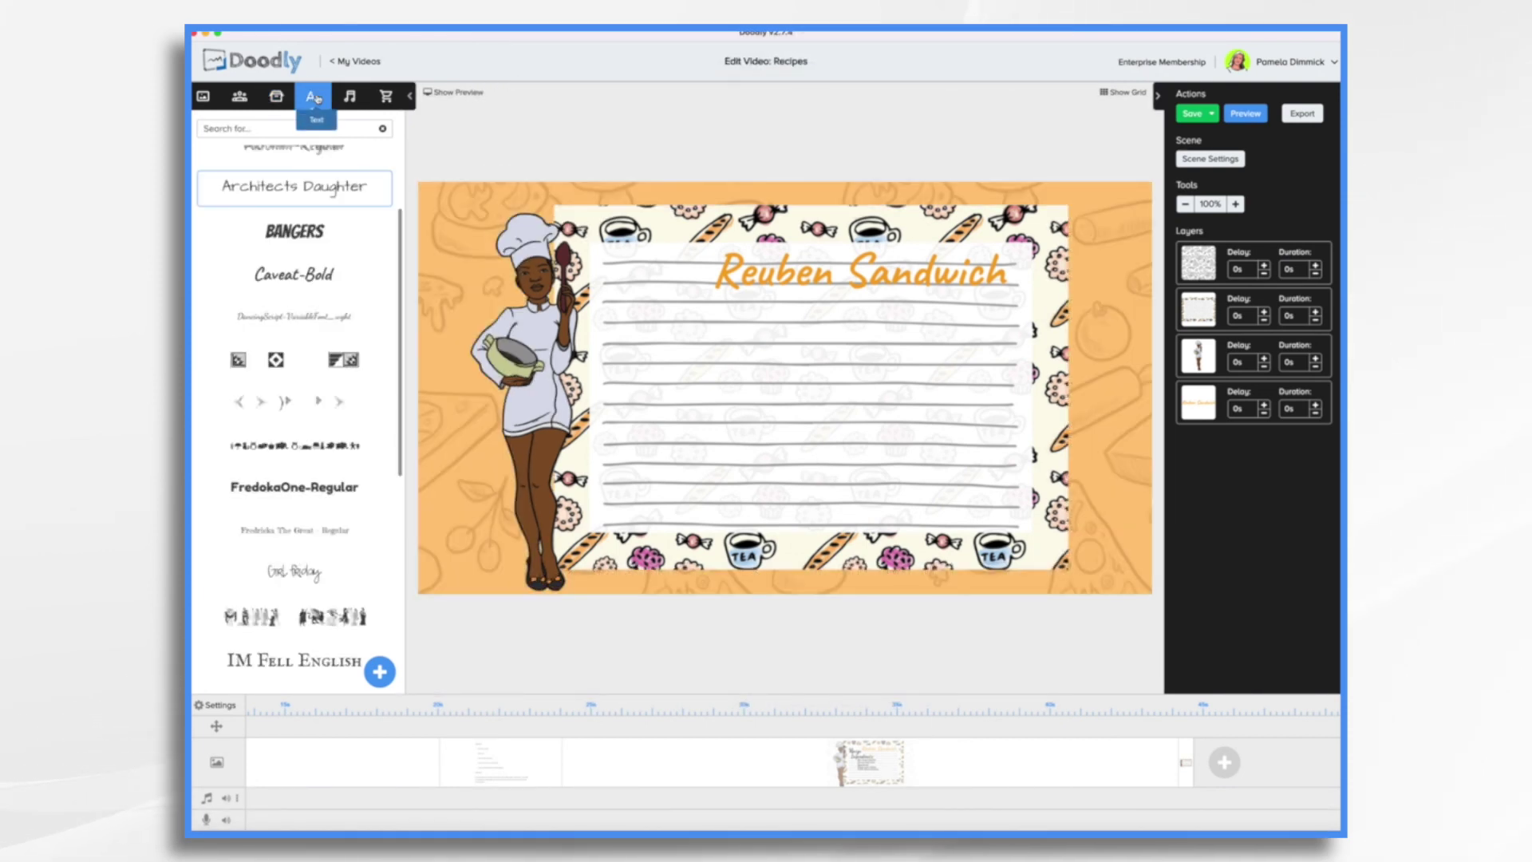
# Step: Add the rye-bread preparation paragraph to the card in Architects Daughter text
pyautogui.moveTo(308, 197); pyautogui.dragTo(877, 411)
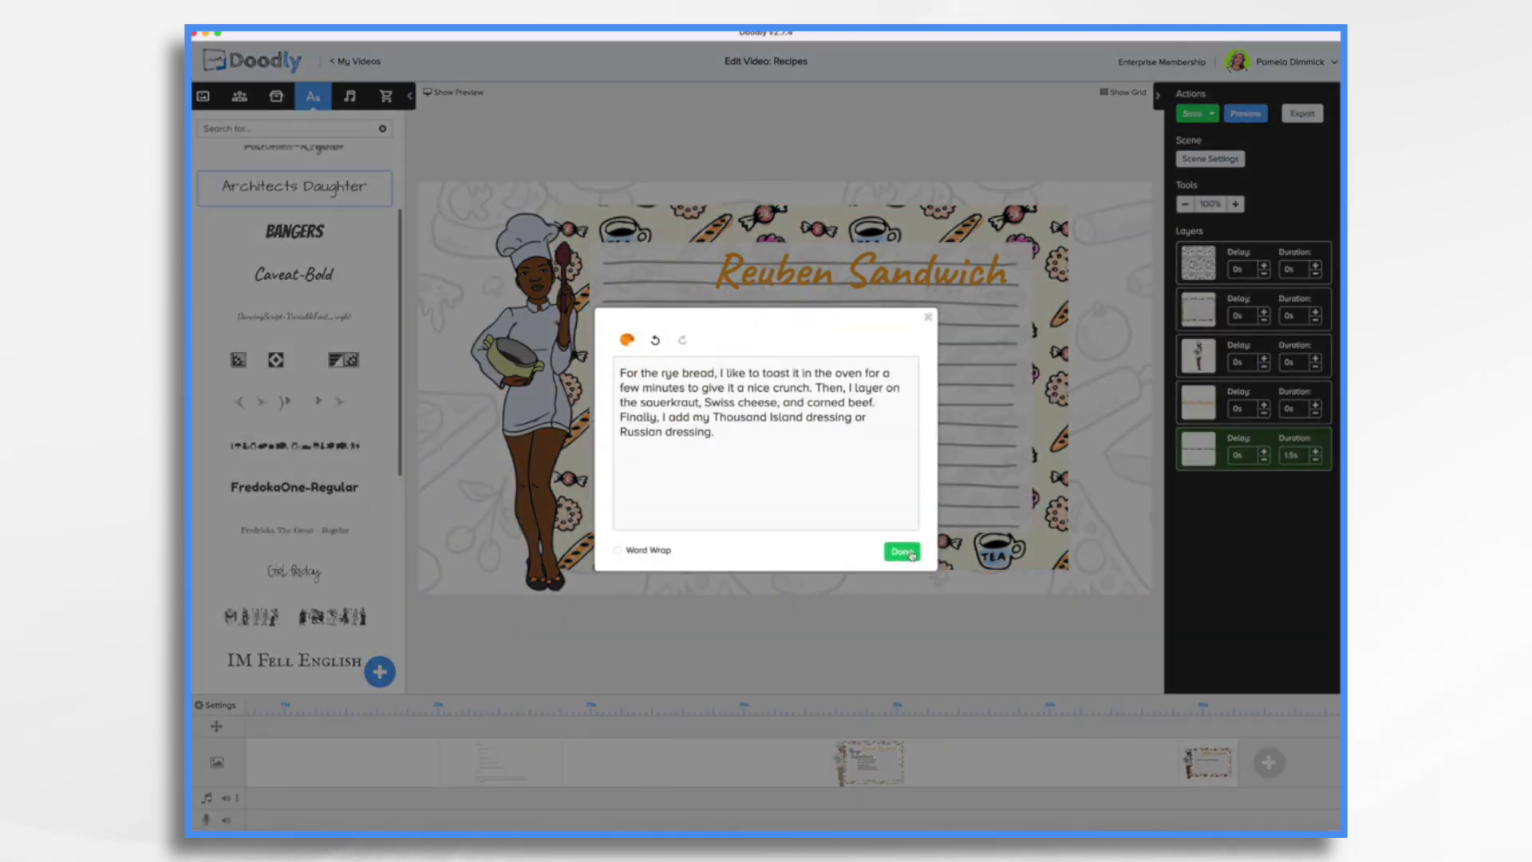
pyautogui.click(913, 556)
pyautogui.click(277, 96)
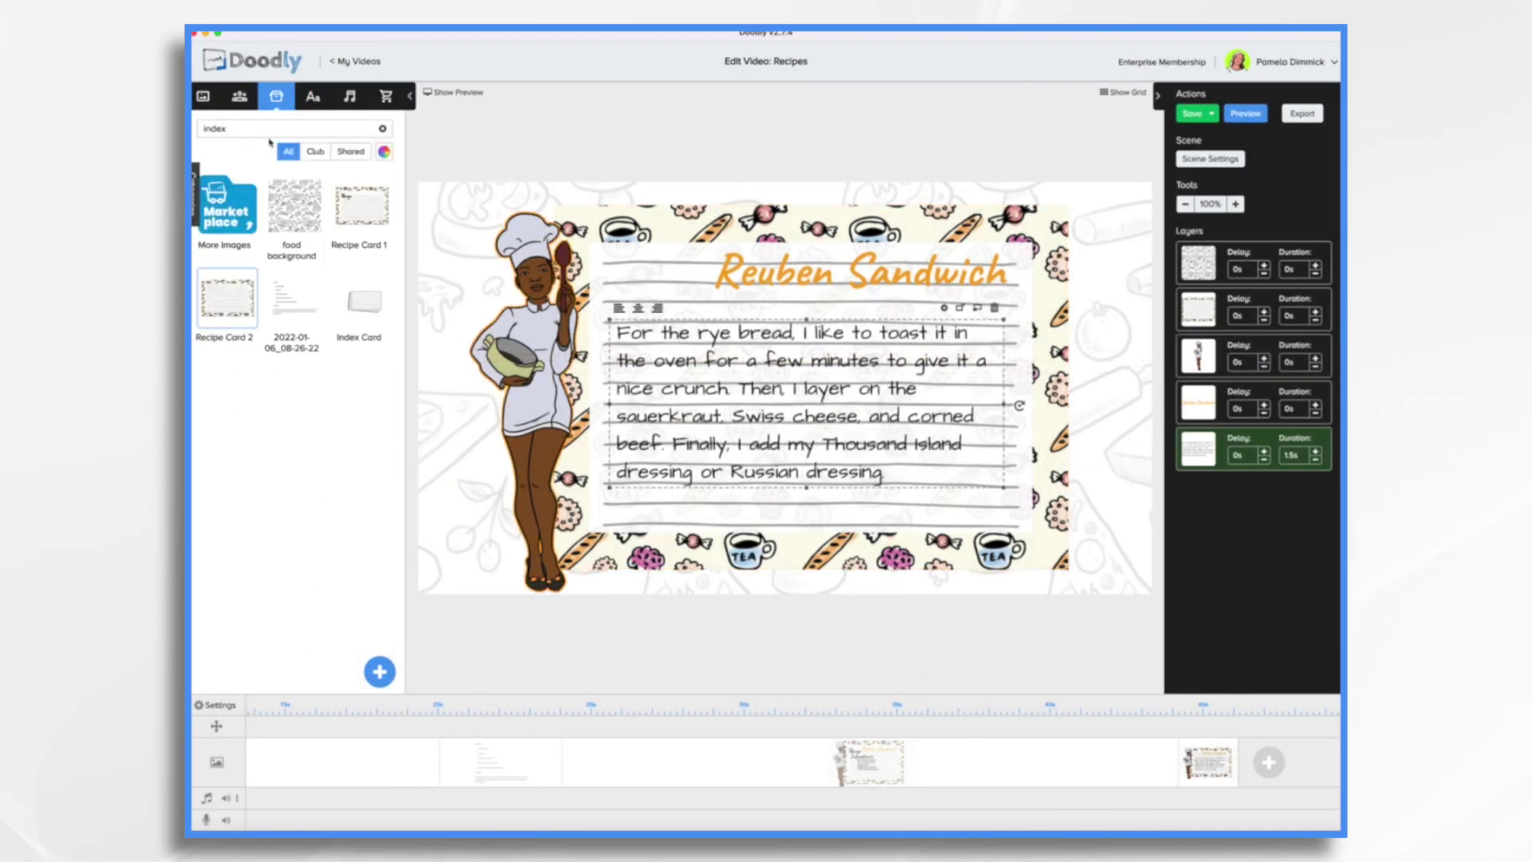
# Step: Add the 'sandwich' search result Sandwich And Coffee, shrunk beside the title
pyautogui.doubleClick(239, 128)
pyautogui.write('sandwich')
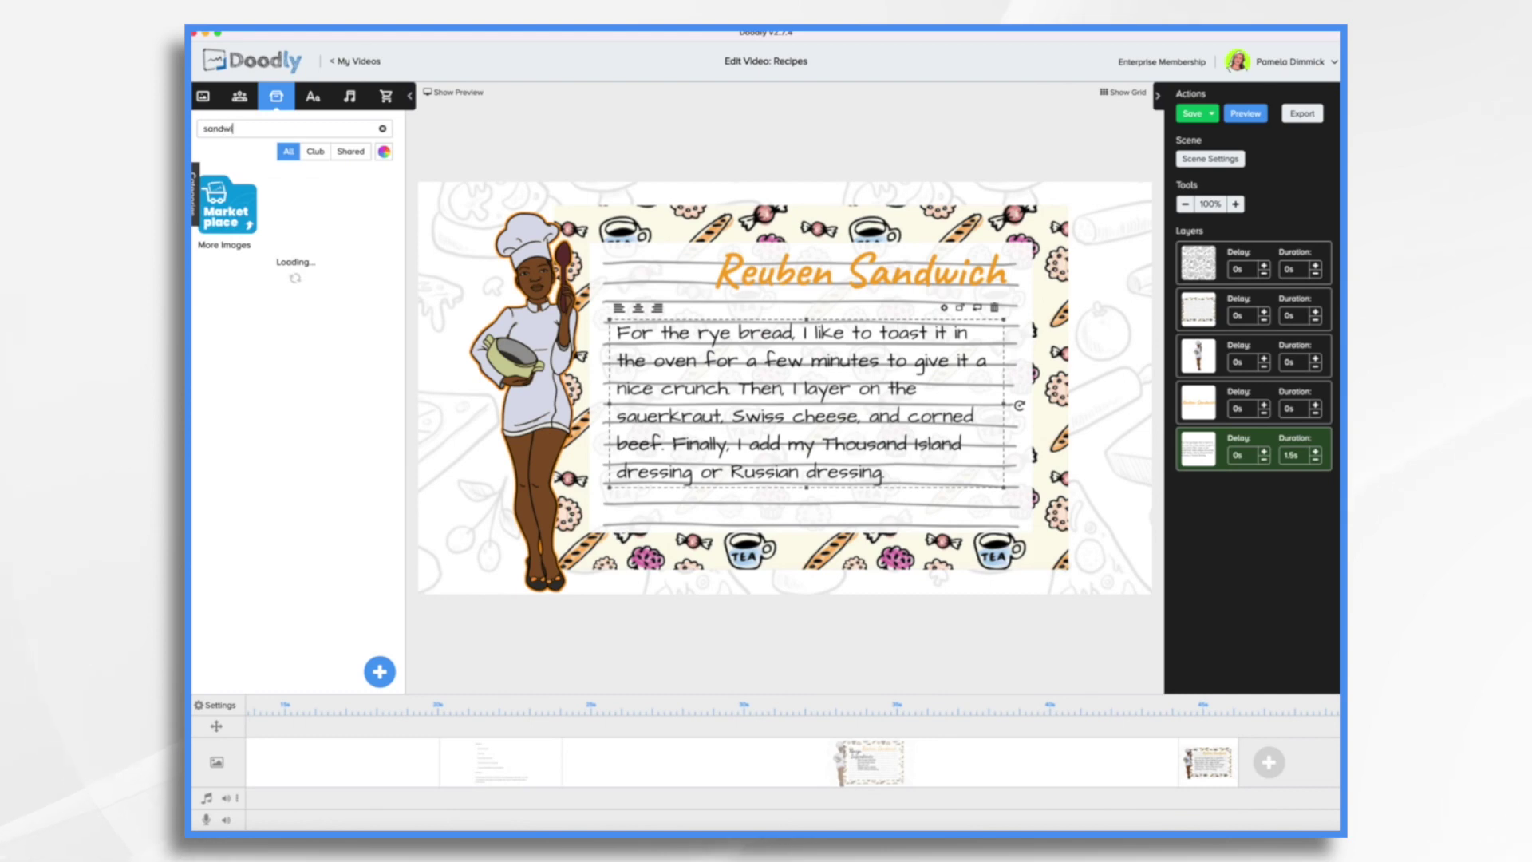
pyautogui.moveTo(295, 212); pyautogui.dragTo(722, 269)
pyautogui.click(716, 448)
pyautogui.click(723, 270)
pyautogui.moveTo(854, 387); pyautogui.dragTo(713, 309)
pyautogui.click(1099, 460)
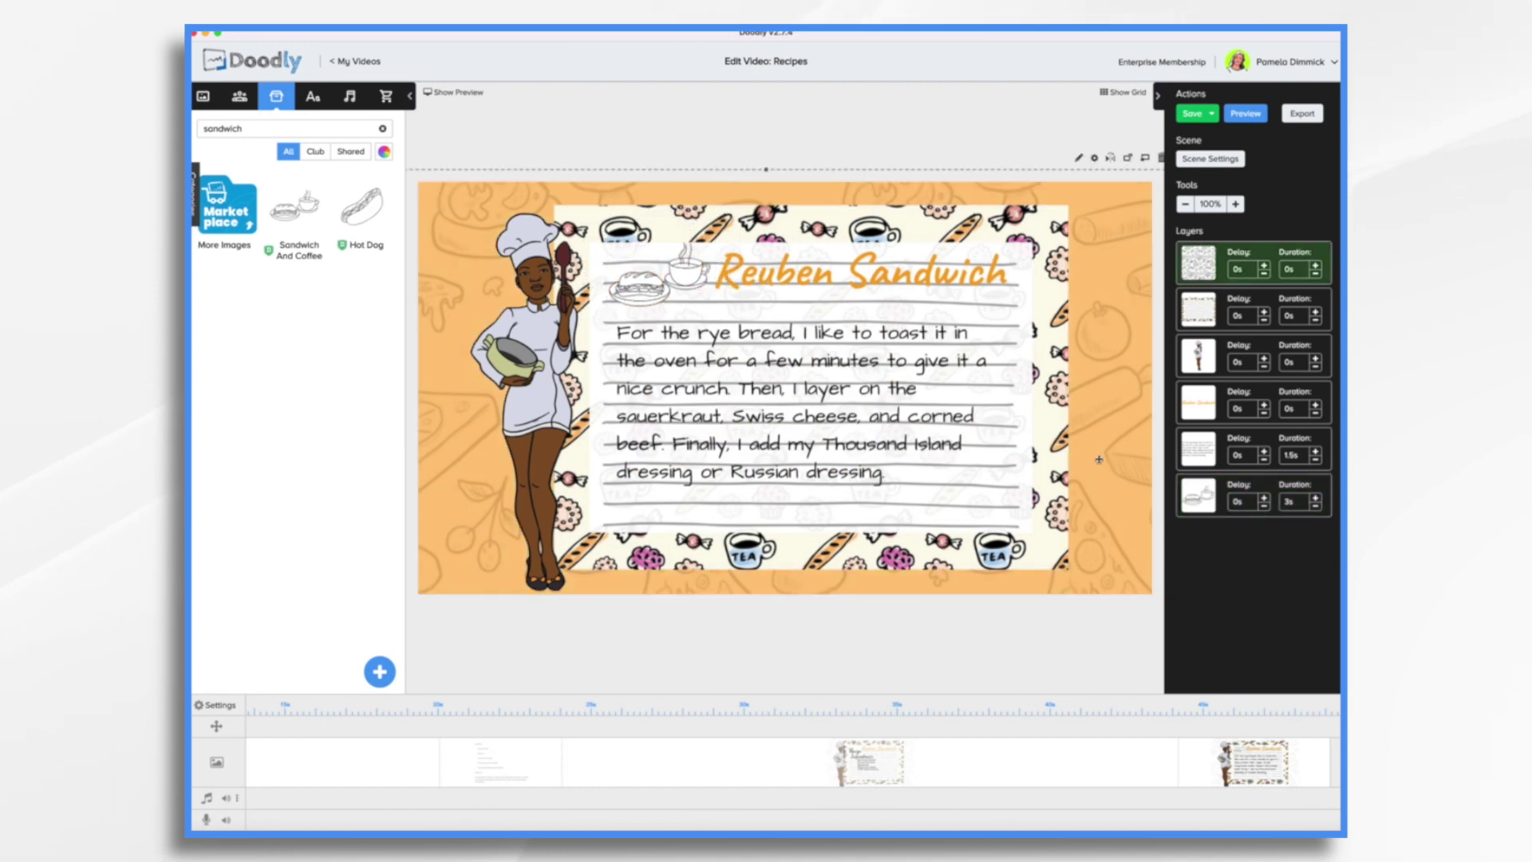
pyautogui.hscroll(3, 1221, 773)
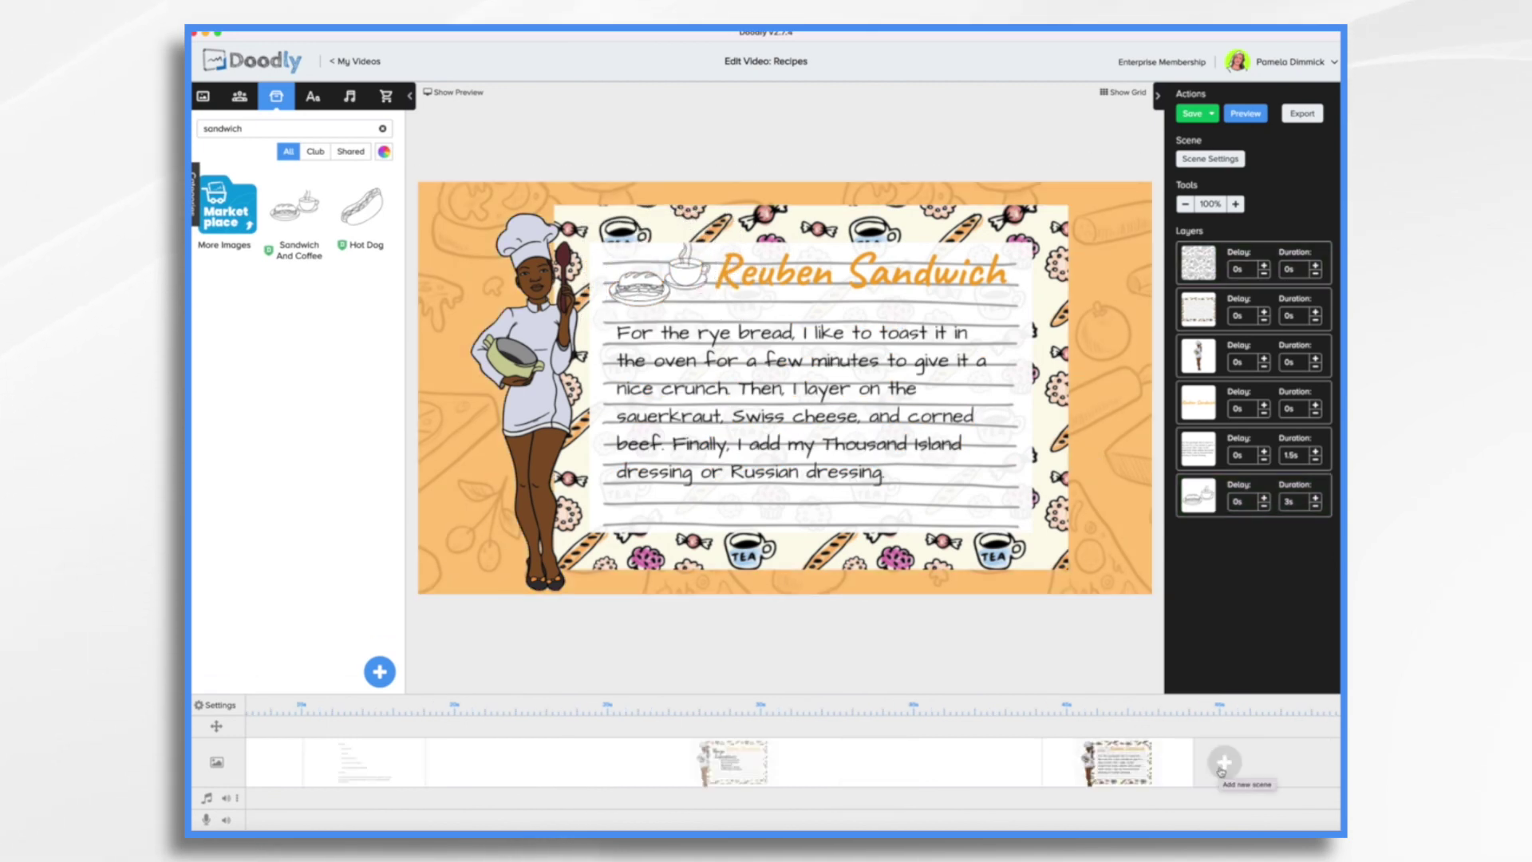
# Step: Add the Be Home track from the audio library's music list as background music
pyautogui.click(352, 98)
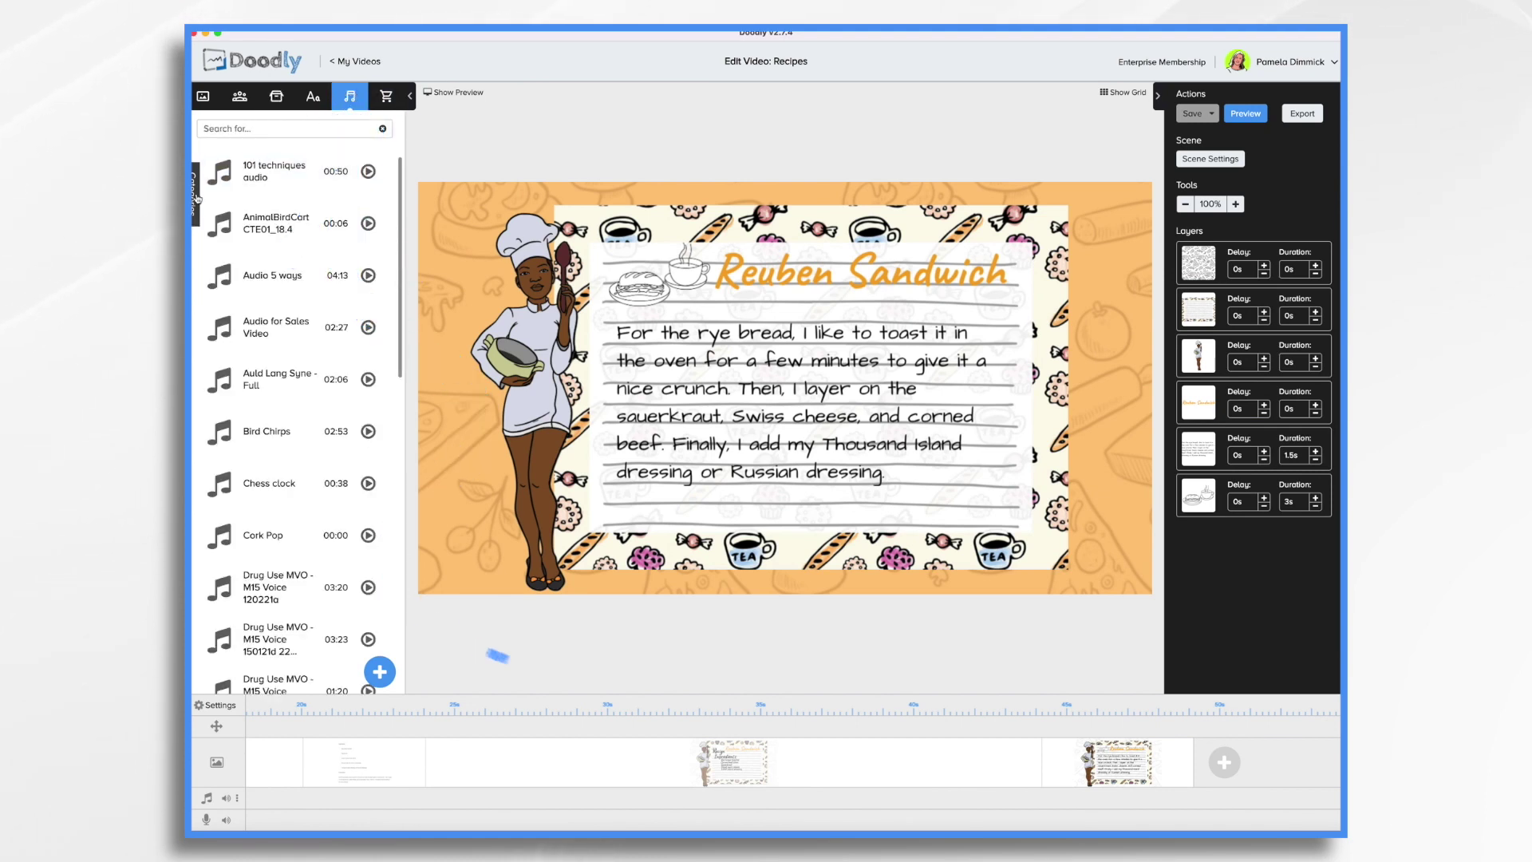
pyautogui.click(204, 228)
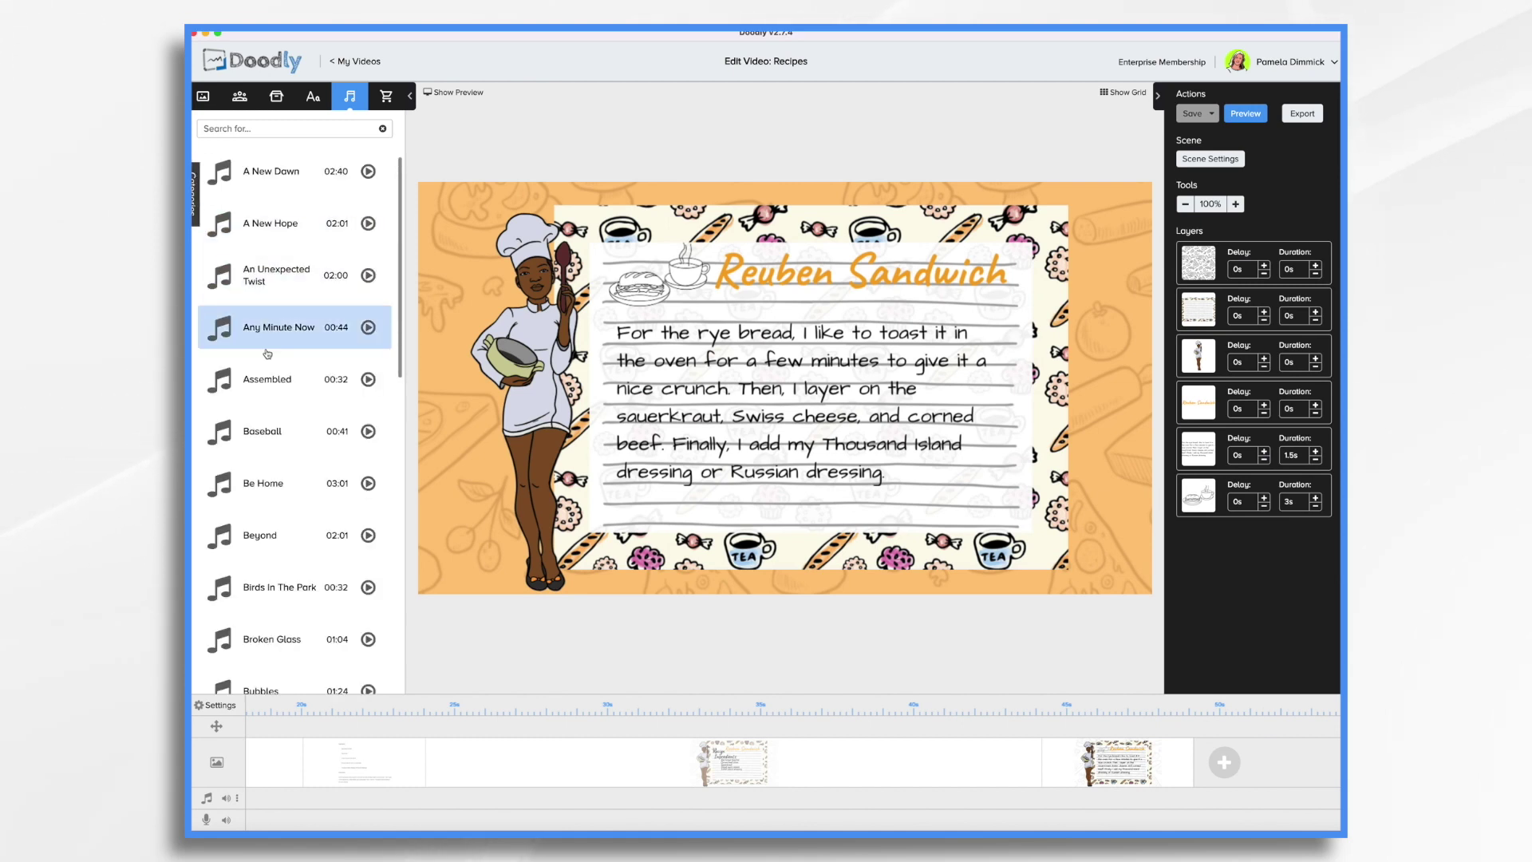
pyautogui.scroll(-1, 268, 354)
pyautogui.scroll(-2, 267, 355)
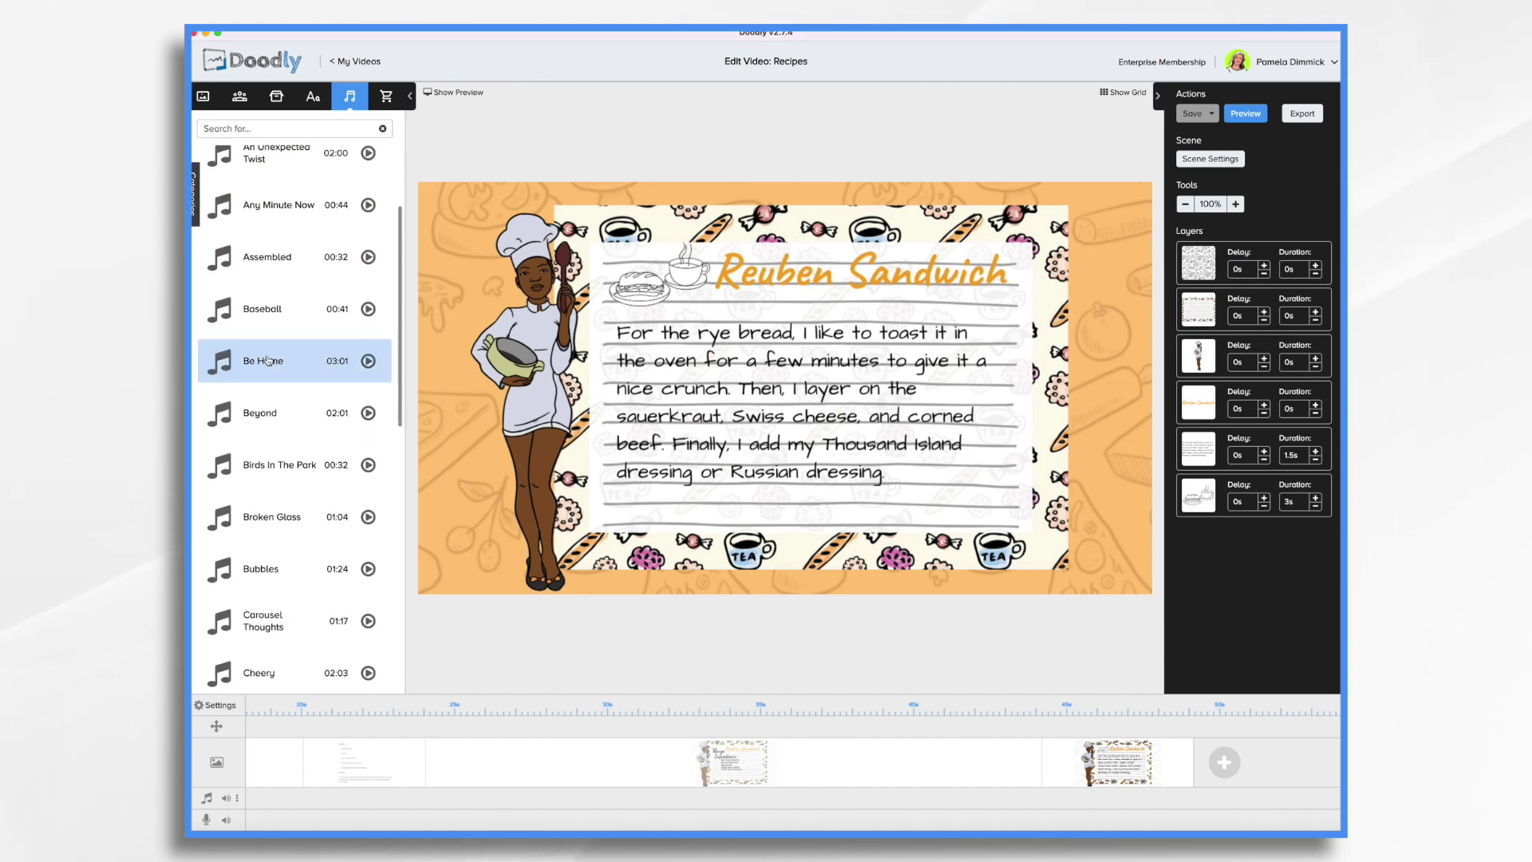
pyautogui.moveTo(307, 365); pyautogui.dragTo(400, 798)
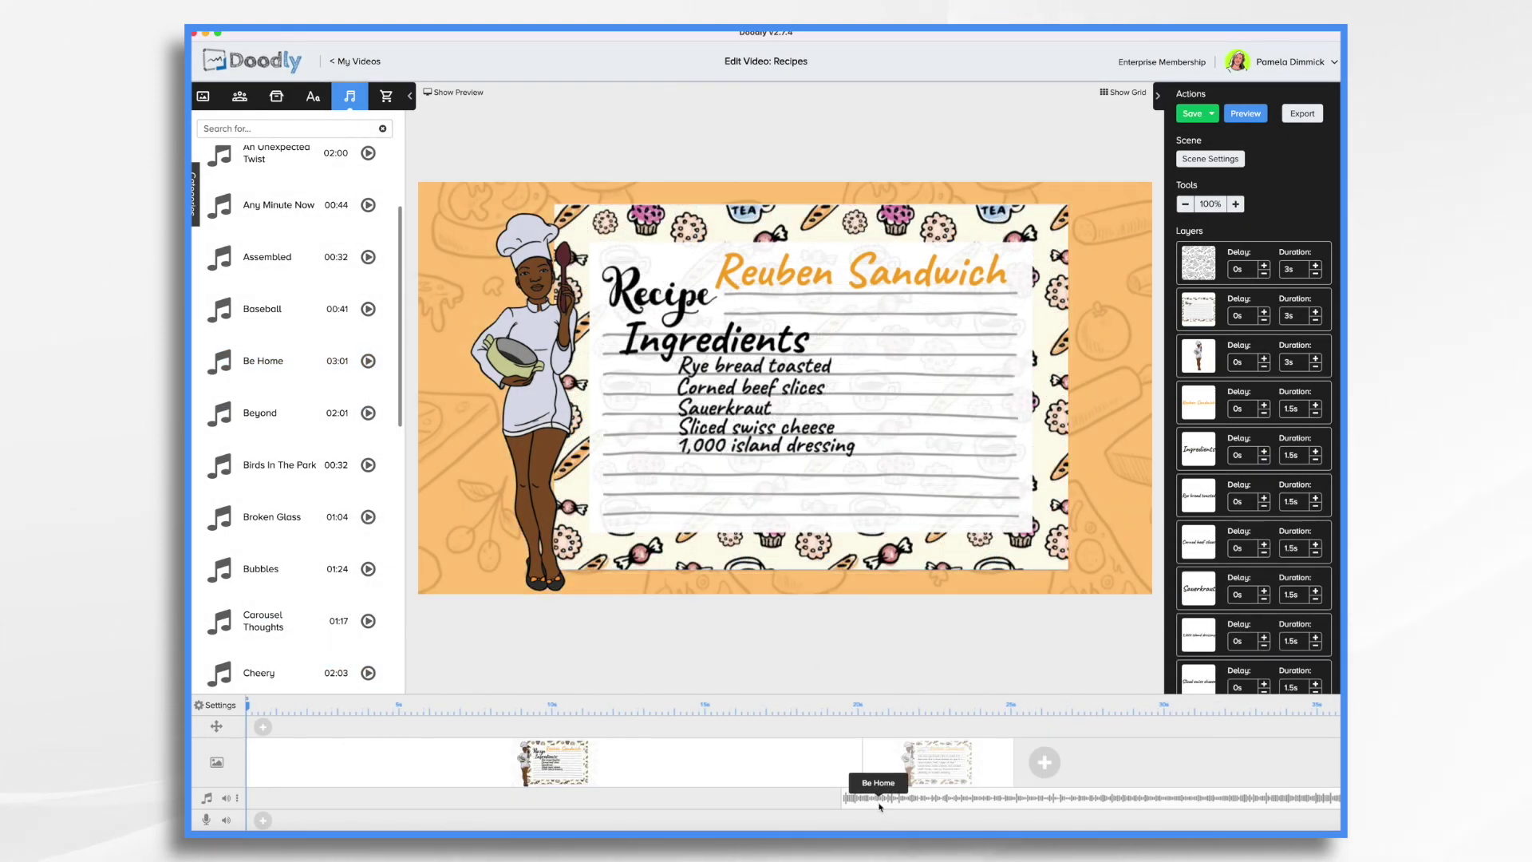
# Step: Move the Be Home track to start at 0s and scroll the timeline to check its length
pyautogui.moveTo(878, 798); pyautogui.dragTo(287, 802)
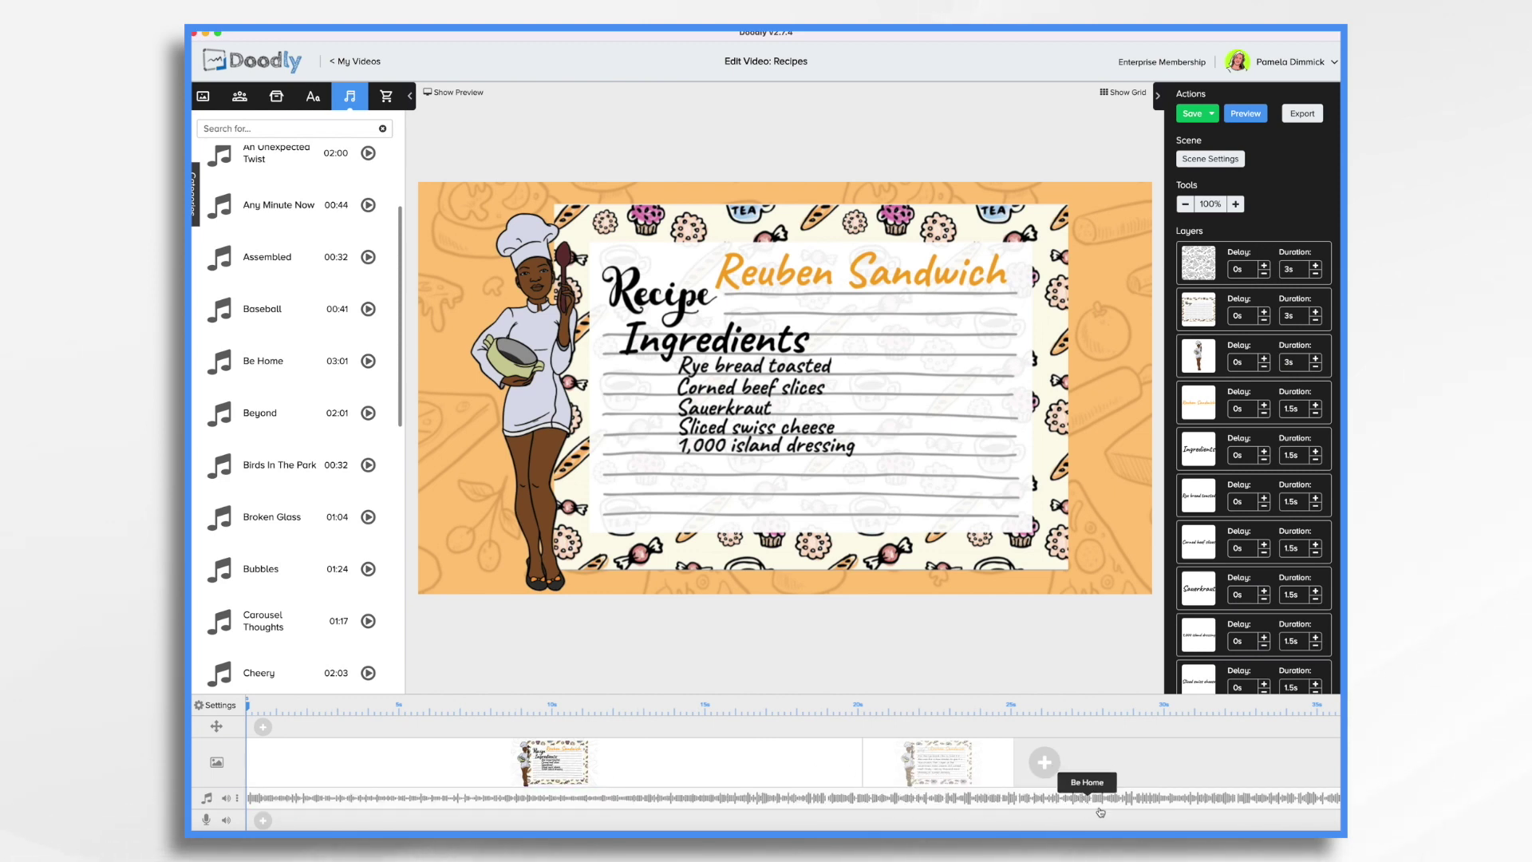
pyautogui.hscroll(5, 1149, 798)
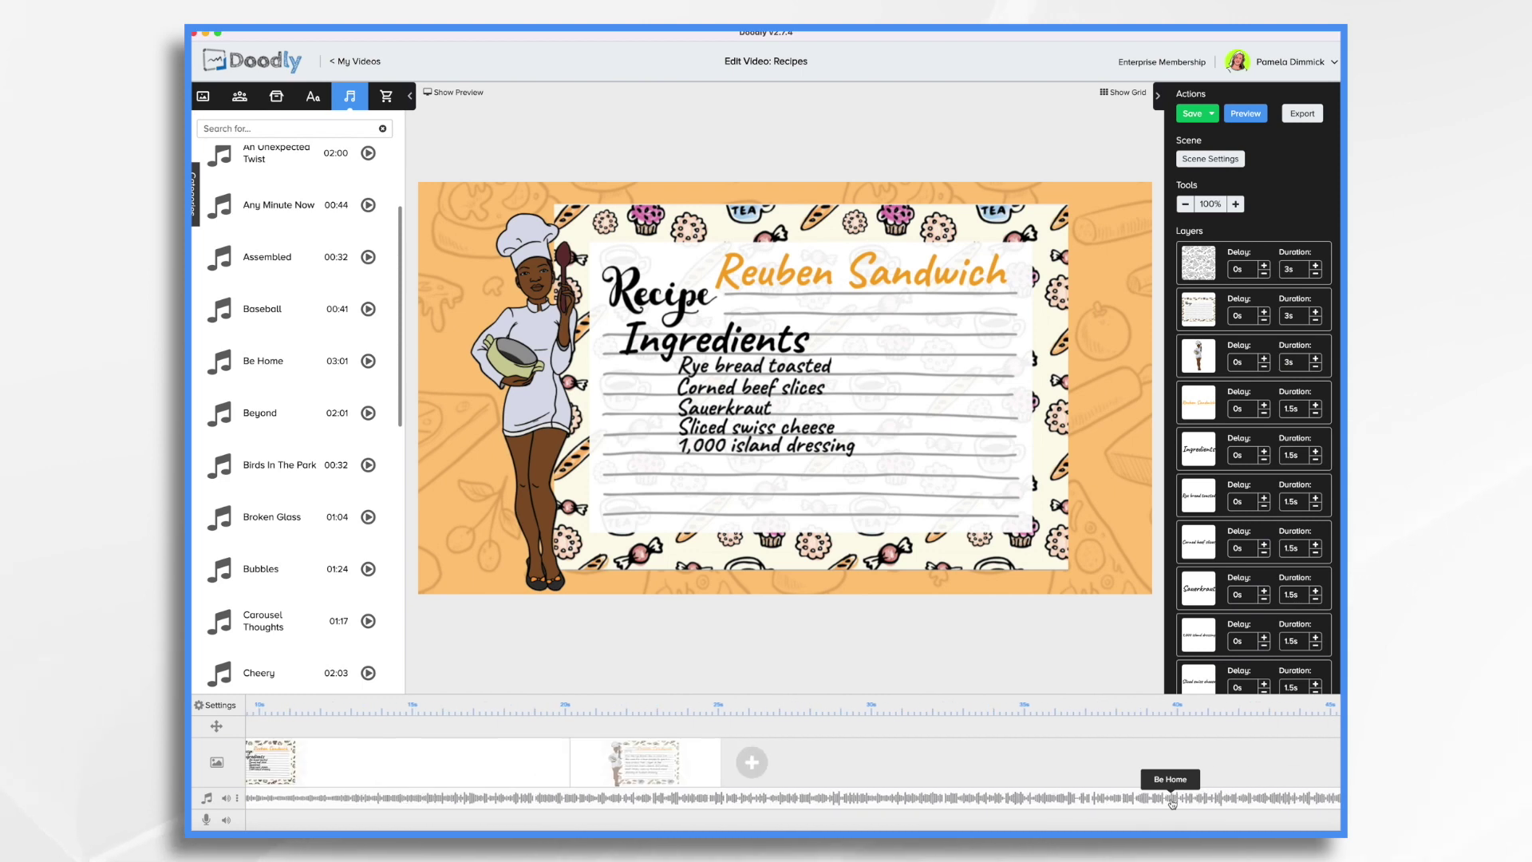
pyautogui.hscroll(5, 1171, 802)
pyautogui.hscroll(10, 1172, 802)
pyautogui.hscroll(10, 1172, 802)
pyautogui.hscroll(10, 1172, 802)
pyautogui.hscroll(-20, 1172, 798)
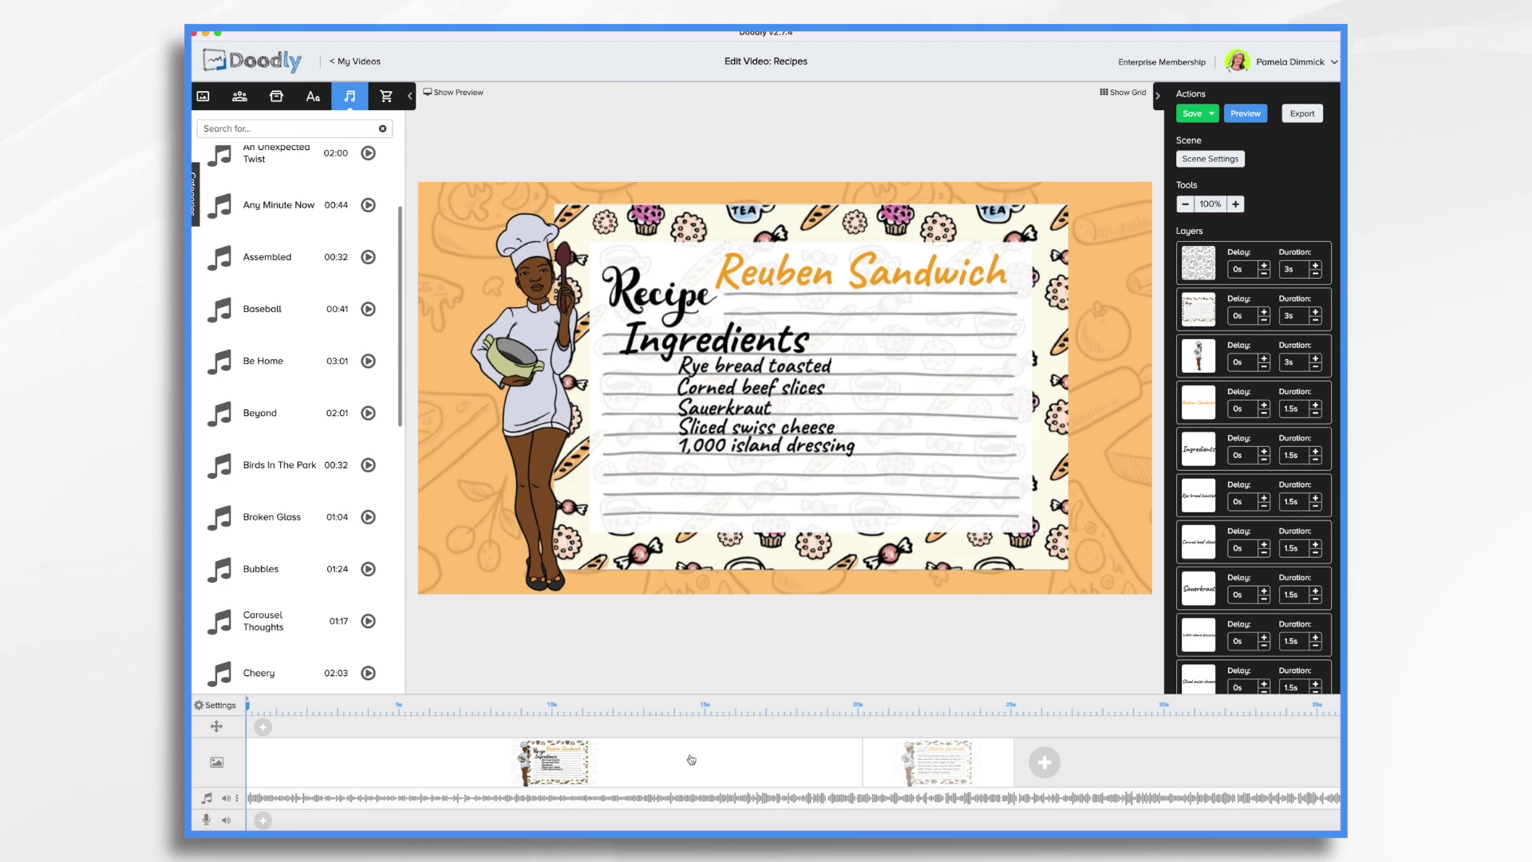
# Step: Set the first two background layers' durations to 0s and the chef drawing's to 2s
pyautogui.click(691, 759)
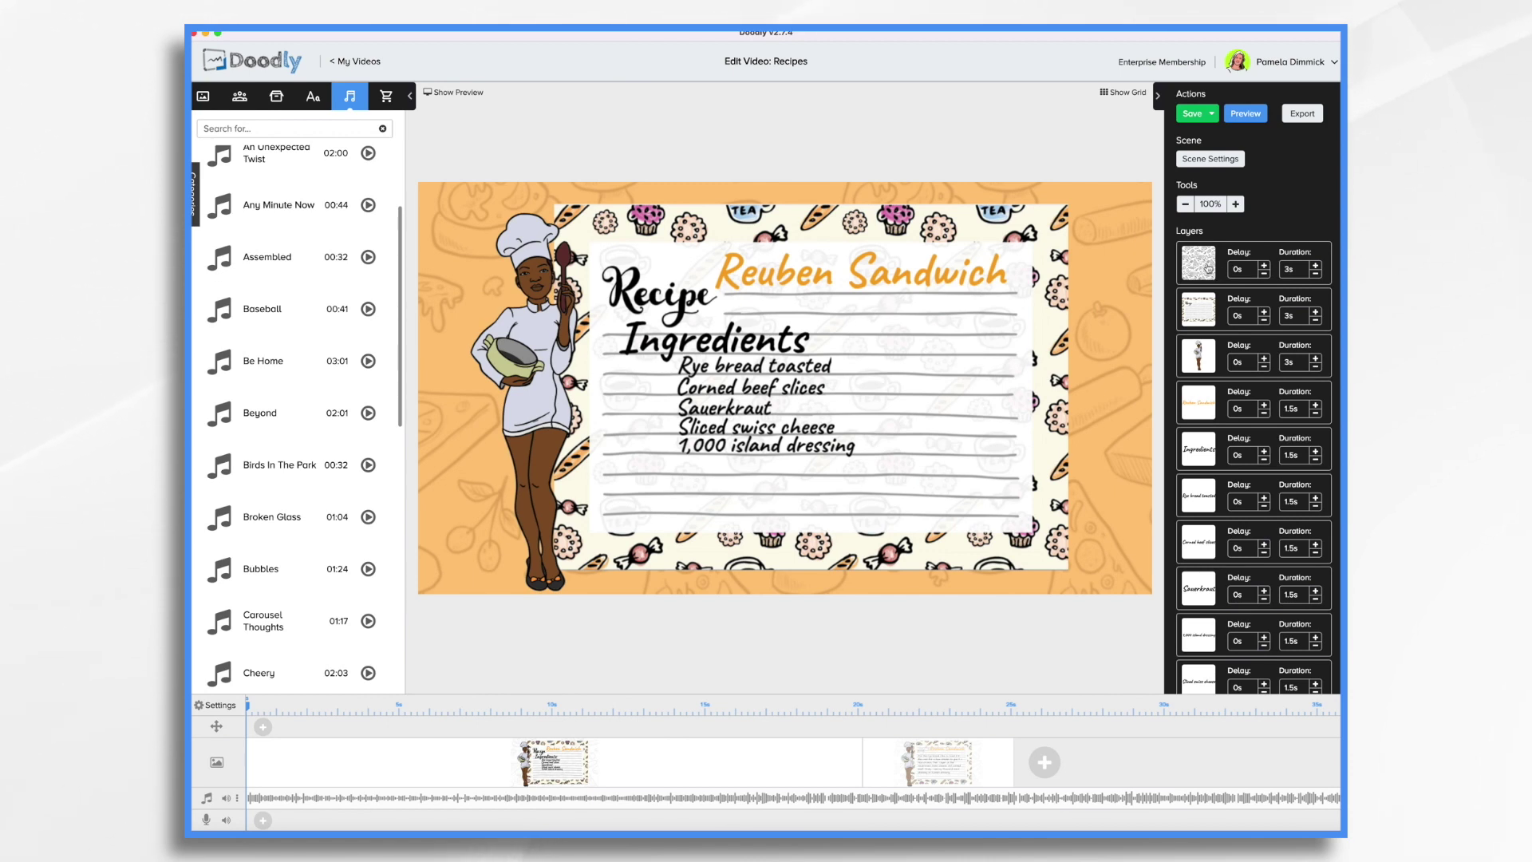
pyautogui.click(1316, 274)
pyautogui.click(1315, 275)
pyautogui.click(1315, 275)
pyautogui.click(1315, 275)
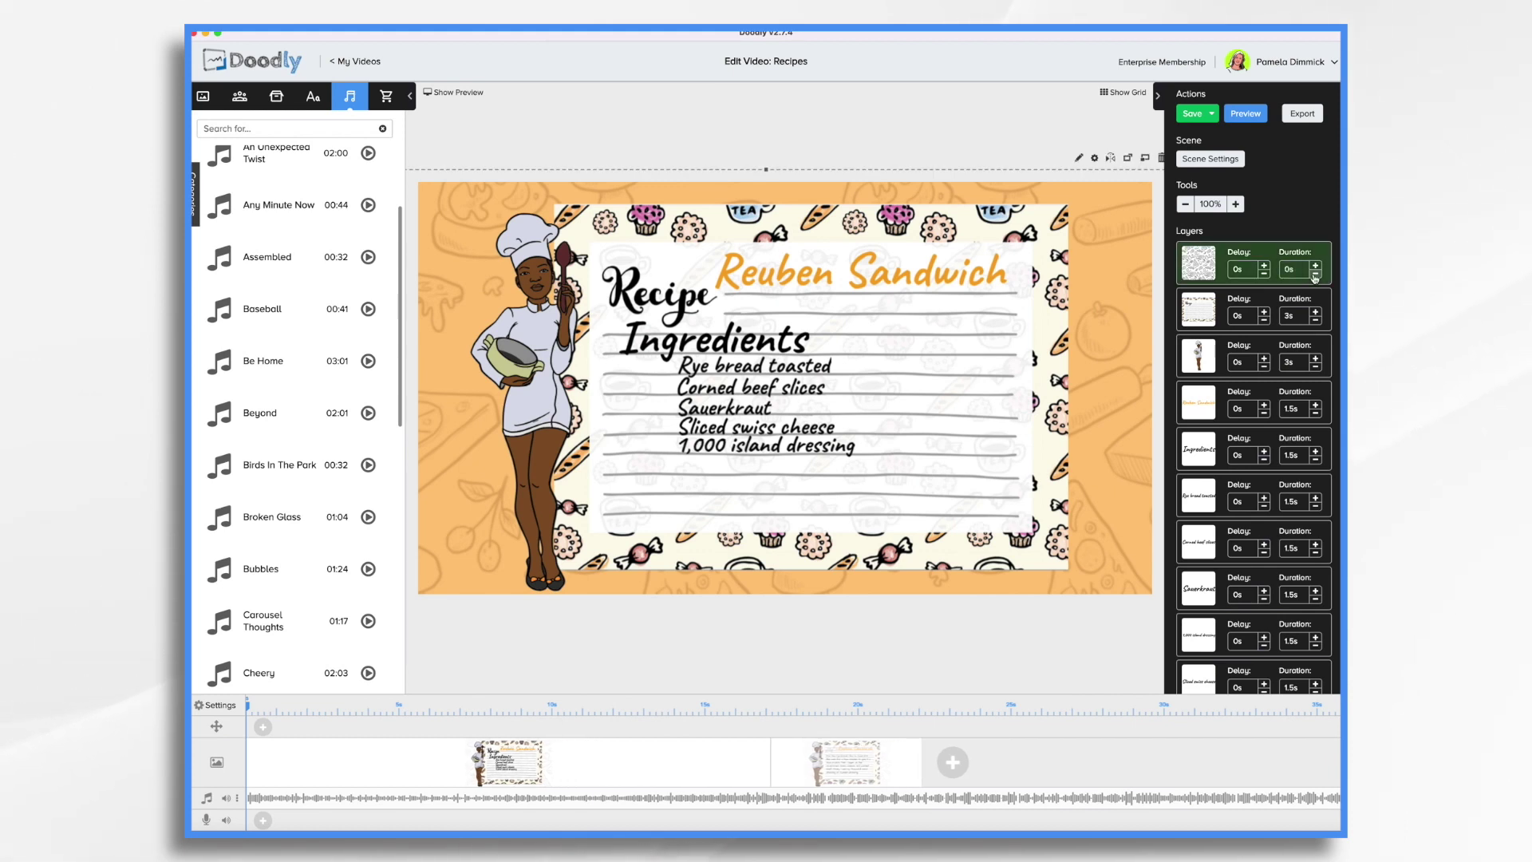
pyautogui.click(1316, 321)
pyautogui.click(1315, 321)
pyautogui.click(1316, 321)
pyautogui.click(1315, 321)
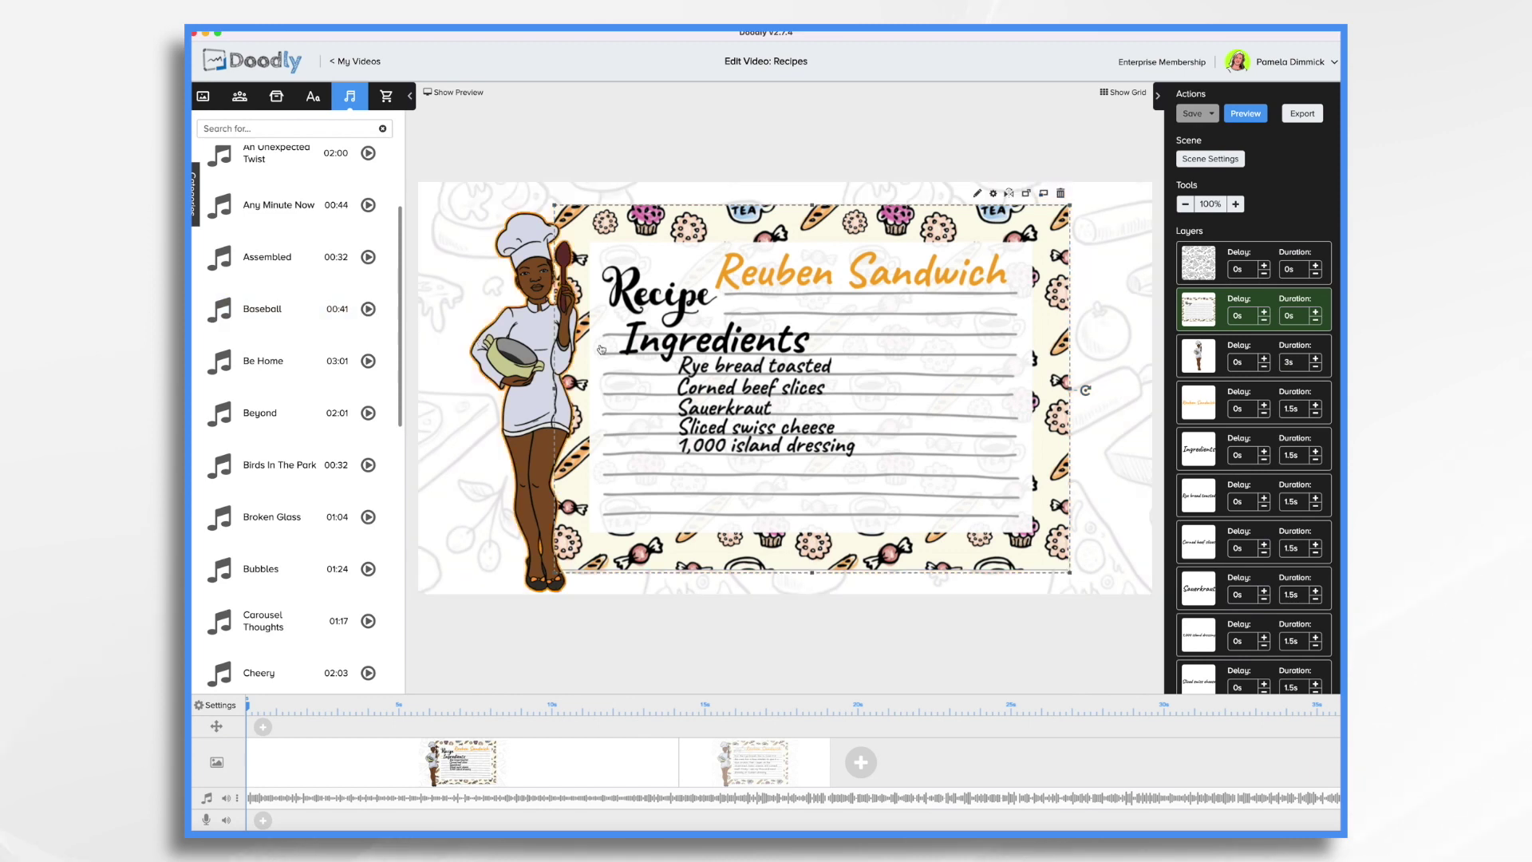
pyautogui.click(1315, 367)
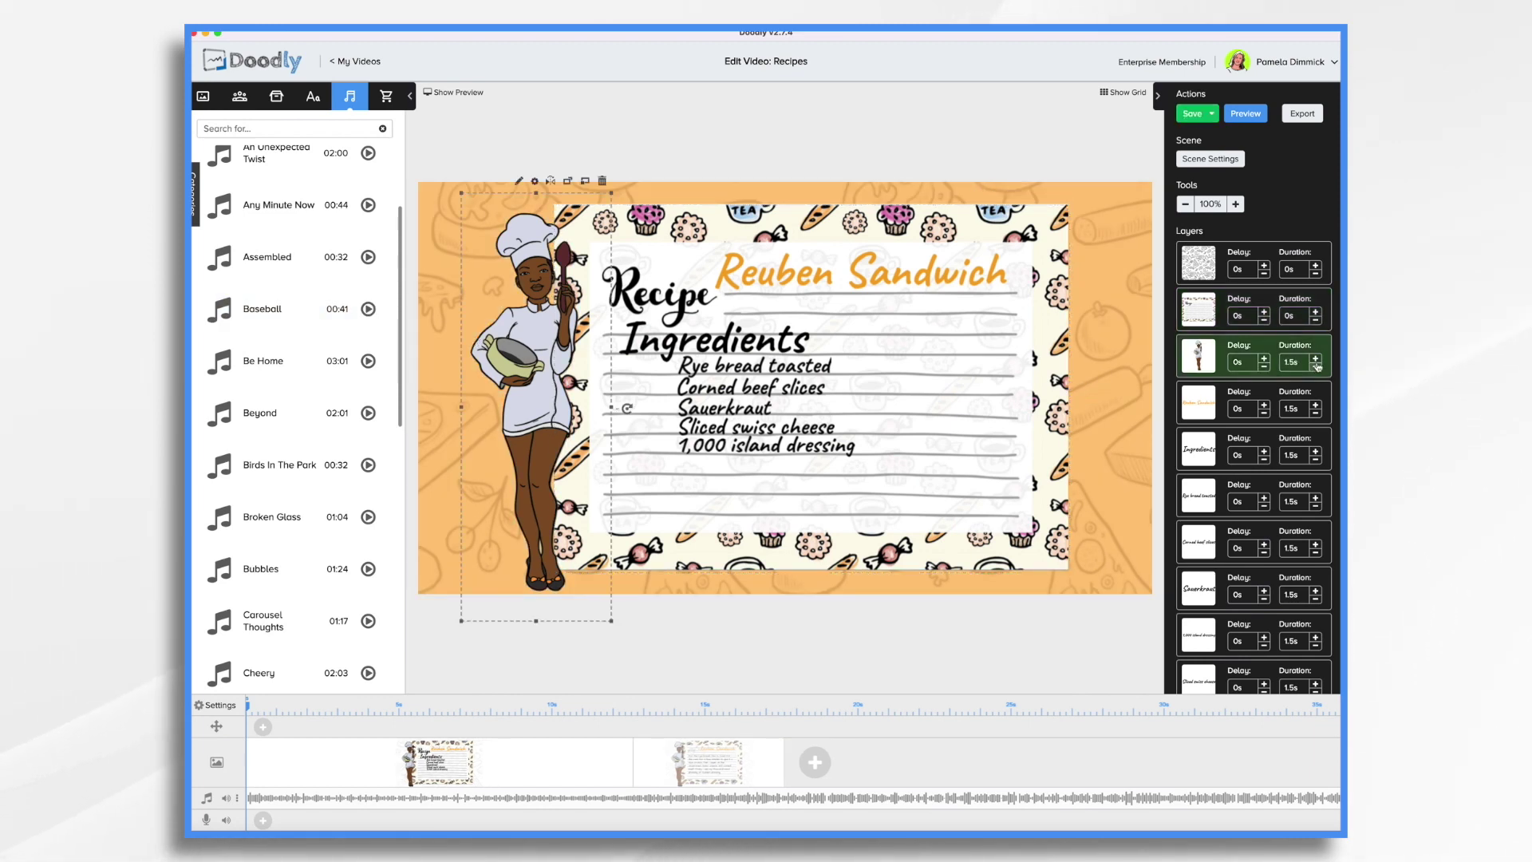
pyautogui.click(1316, 358)
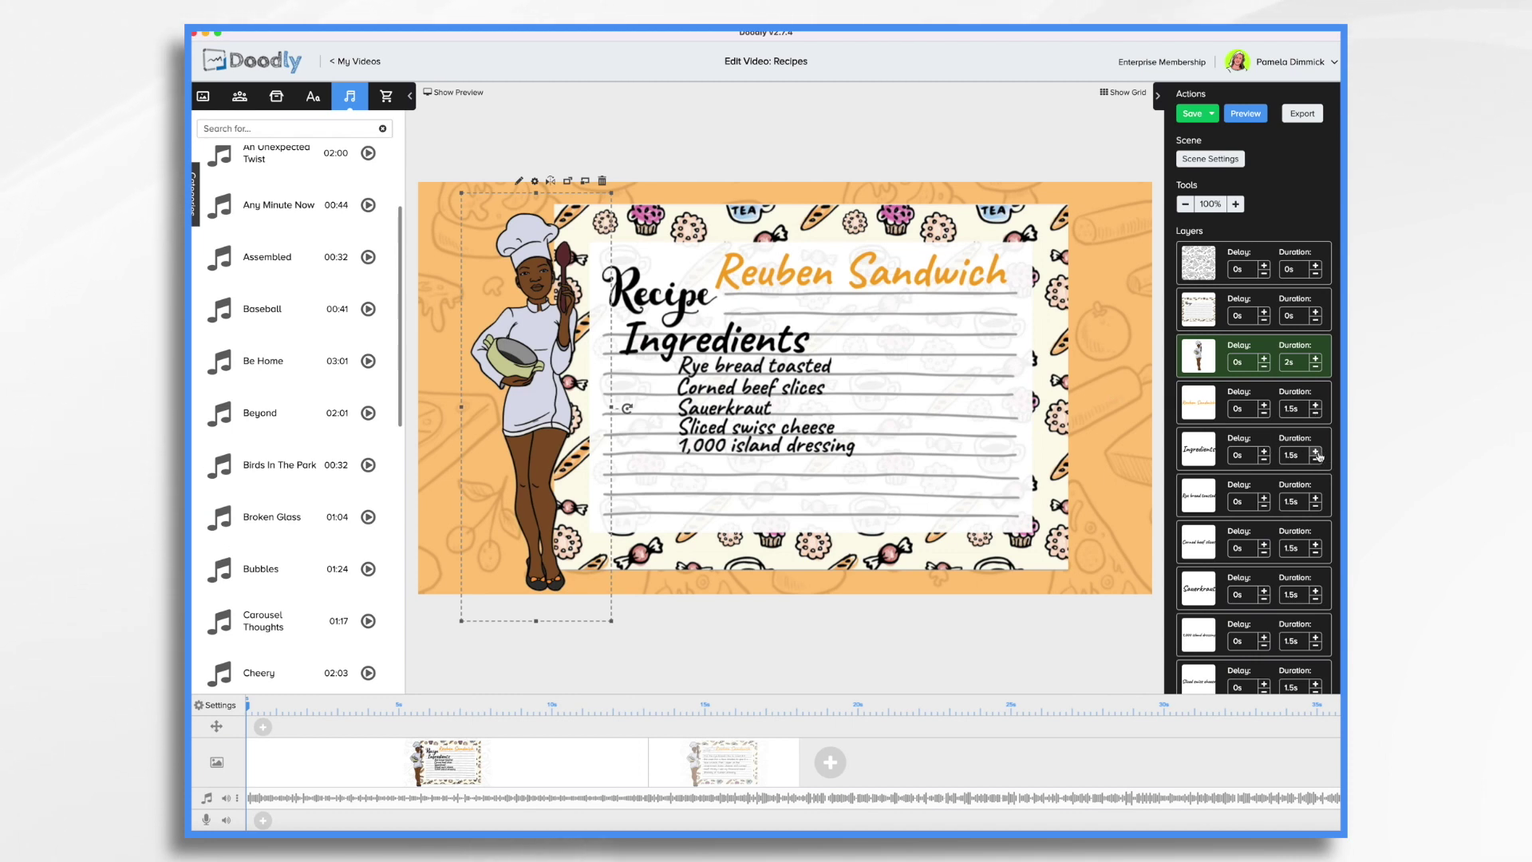
# Step: Set the Ingredients heading and all five ingredient lines to 1s duration each
pyautogui.click(1315, 461)
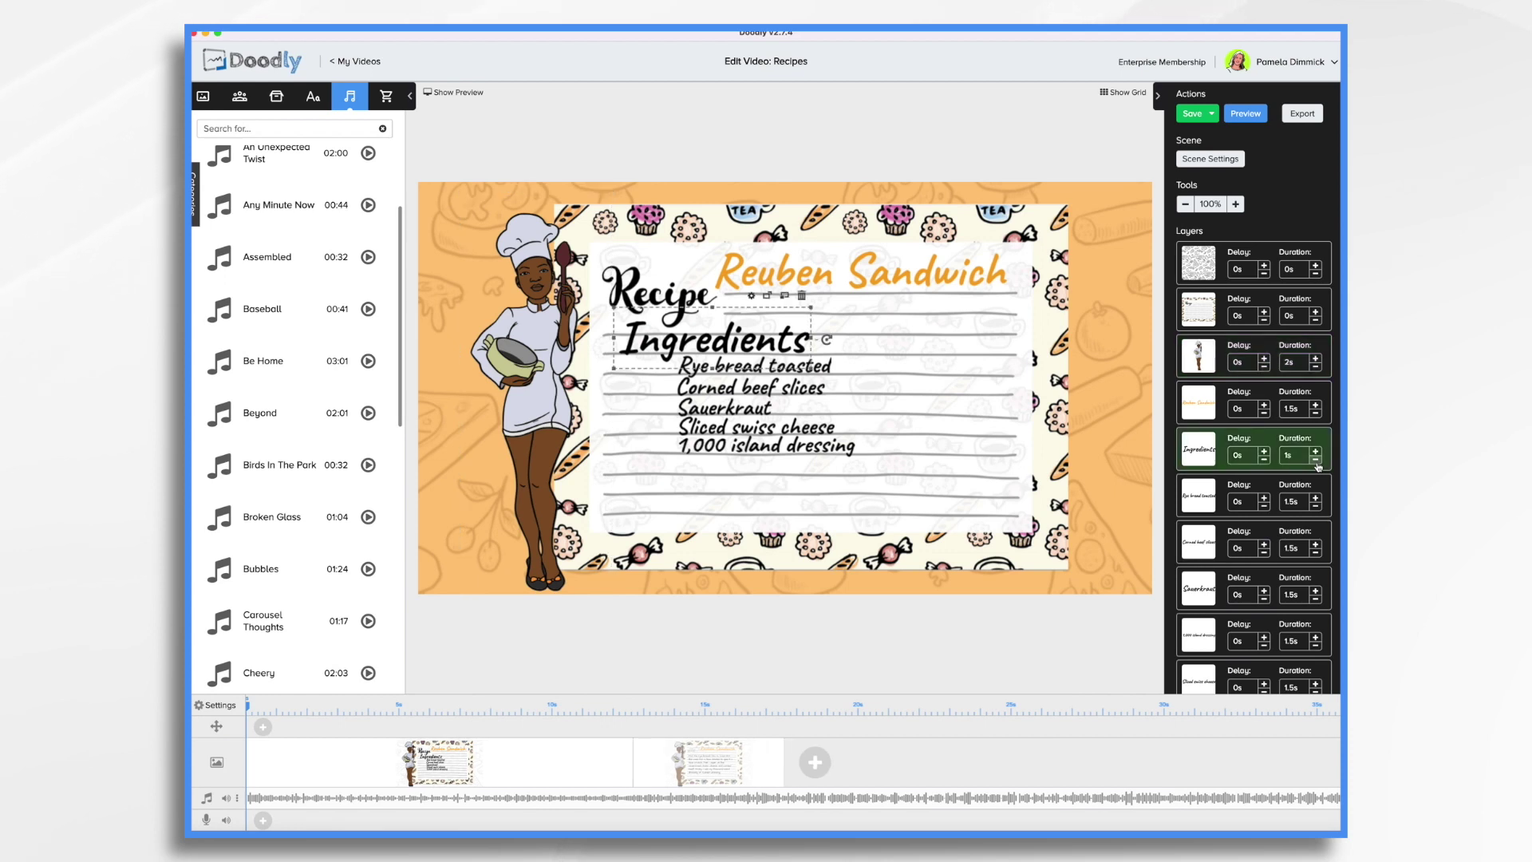
pyautogui.click(1317, 508)
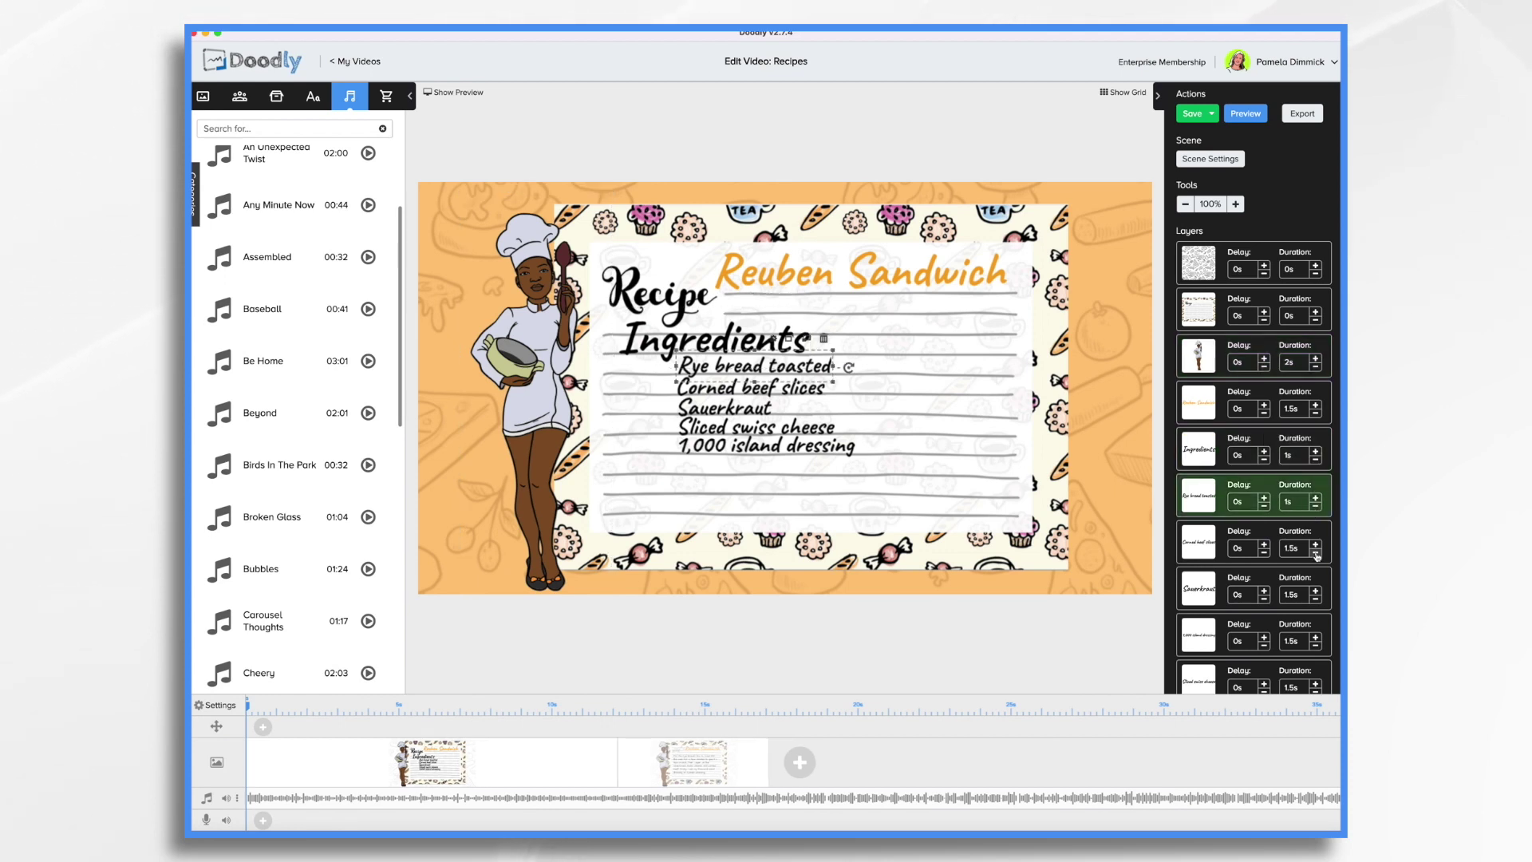
pyautogui.click(1316, 553)
pyautogui.click(1315, 598)
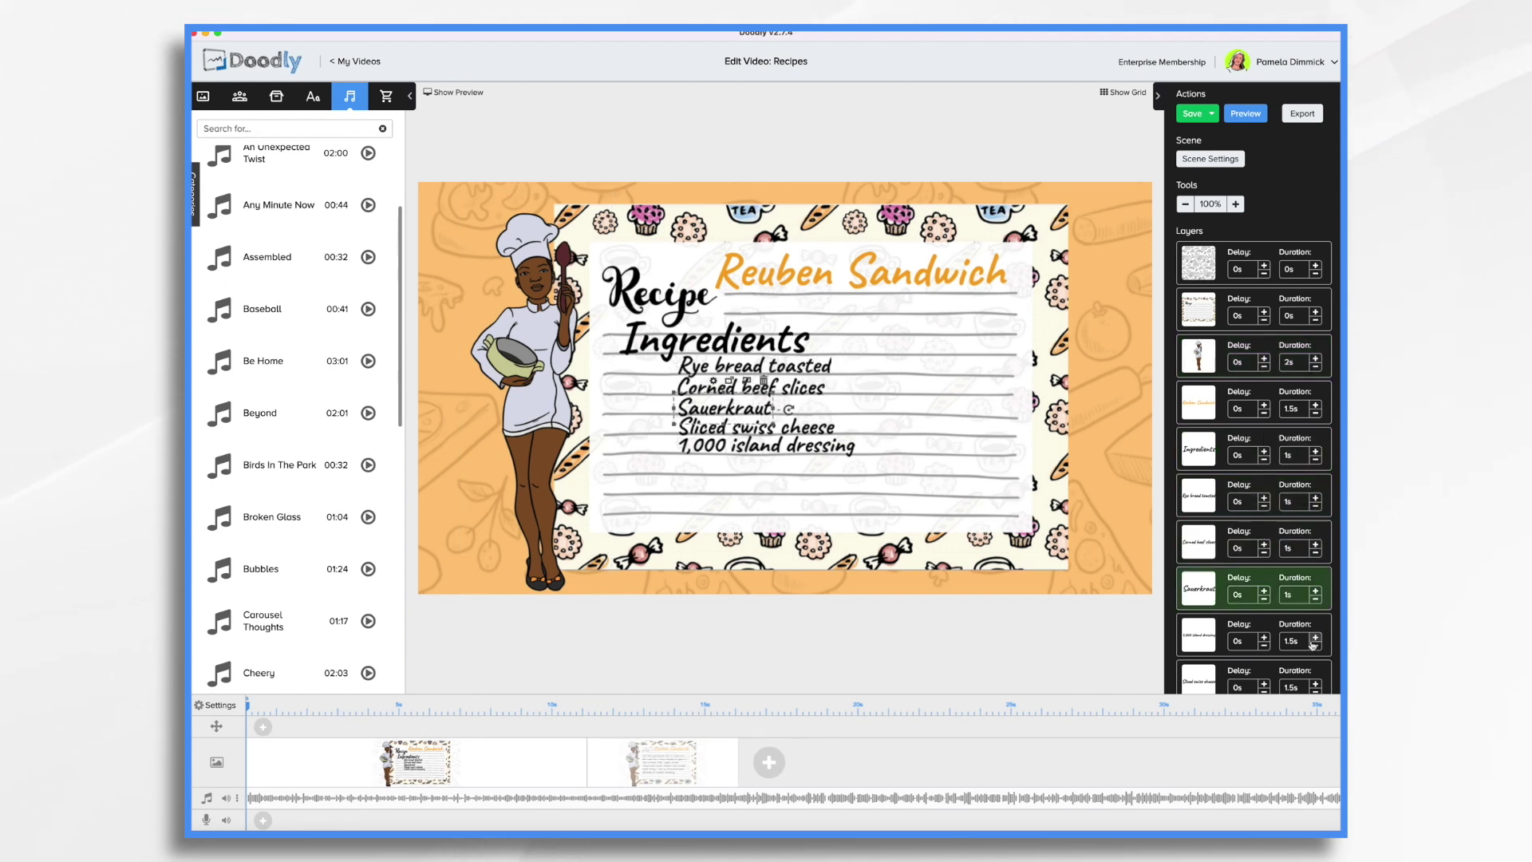
pyautogui.click(1316, 645)
pyautogui.scroll(-1, 1317, 687)
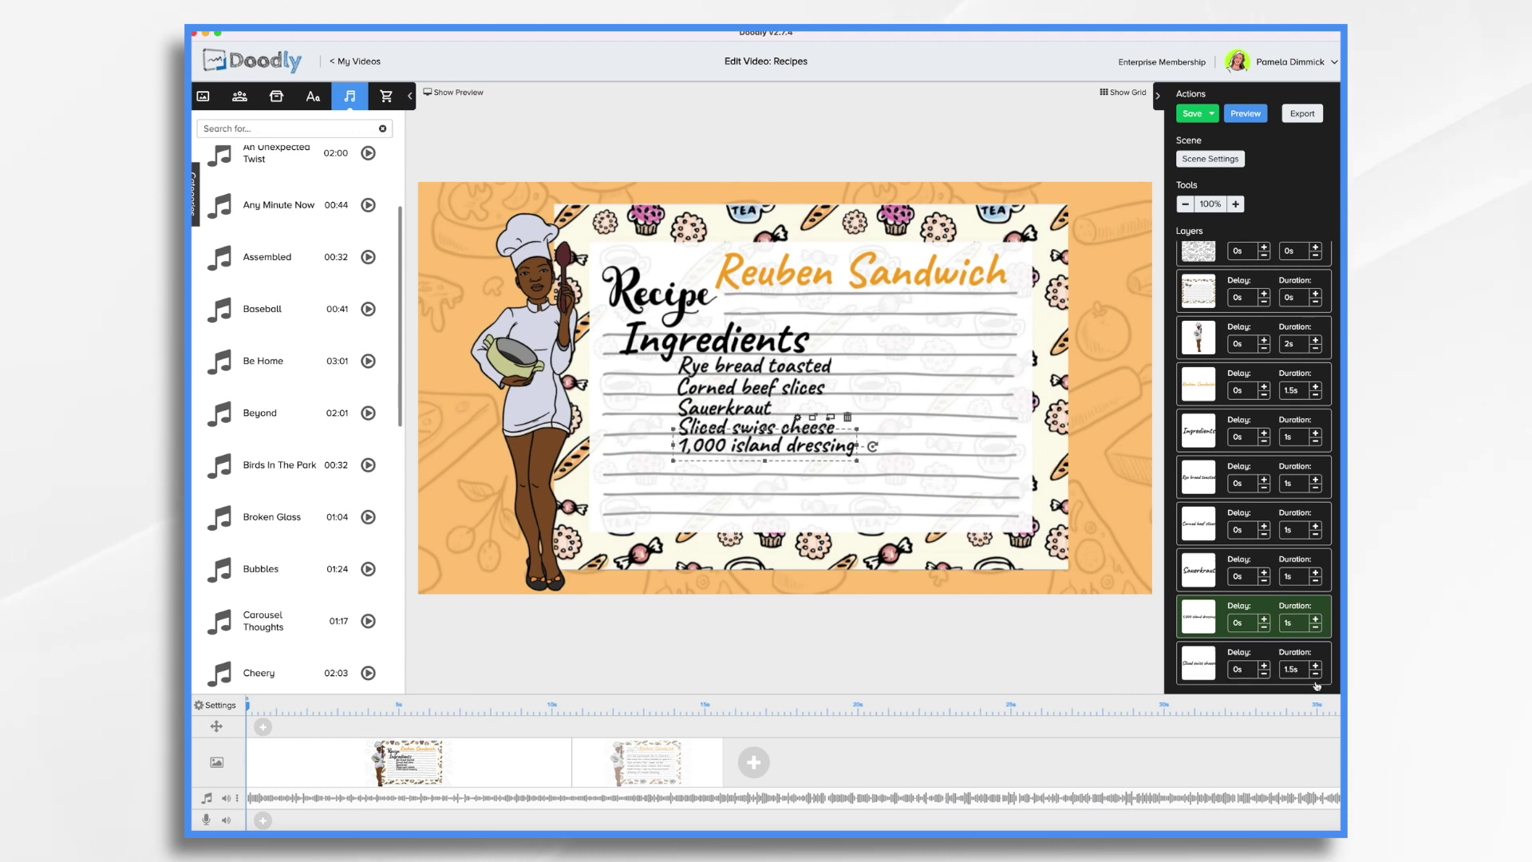
pyautogui.click(1315, 674)
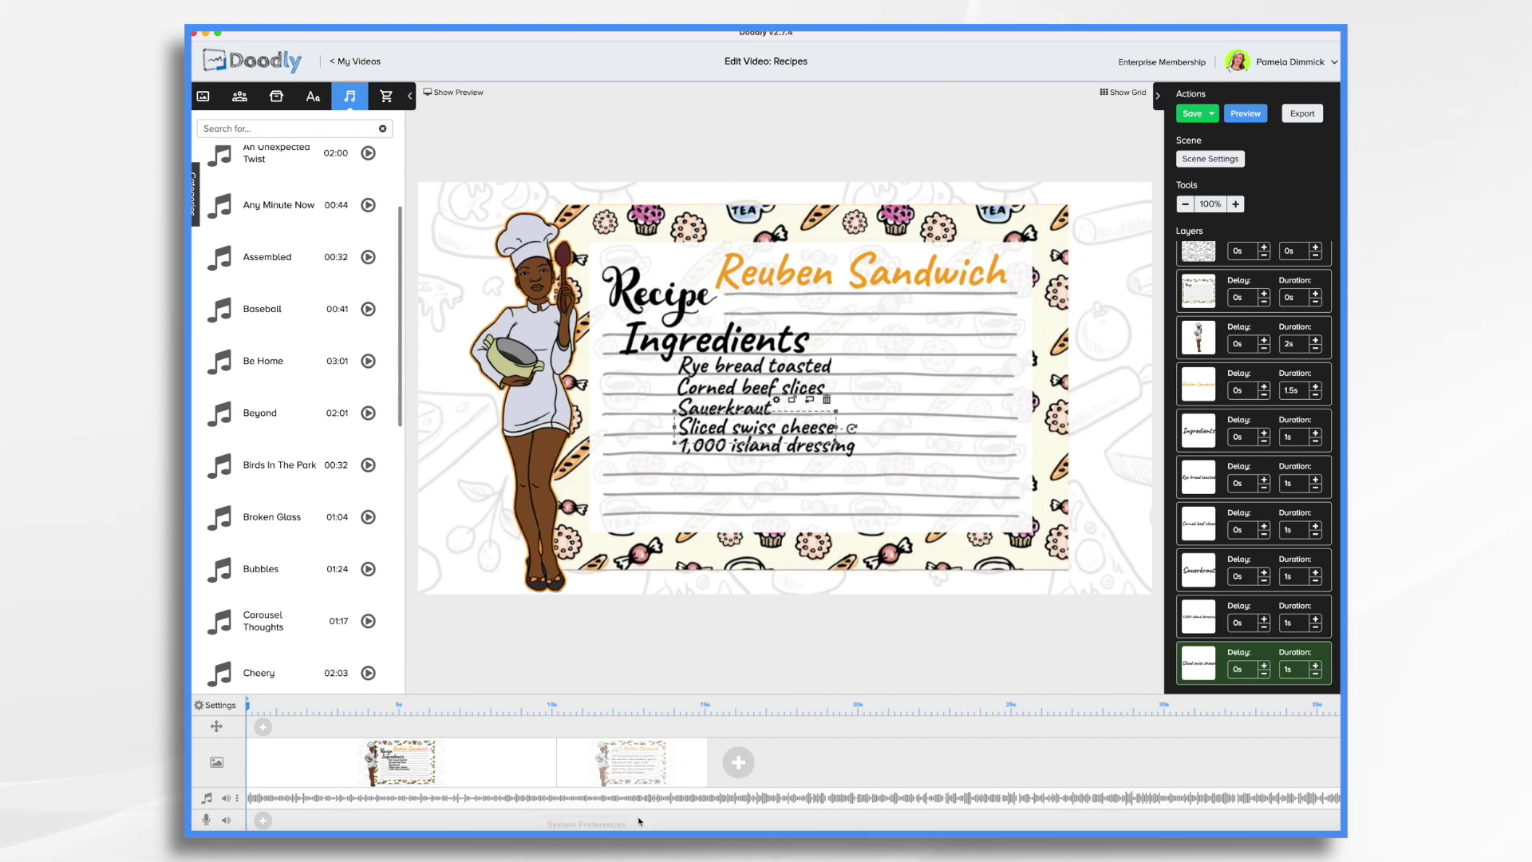
# Step: Switch between the second and first scenes to compare them, ending on scene one
pyautogui.click(679, 779)
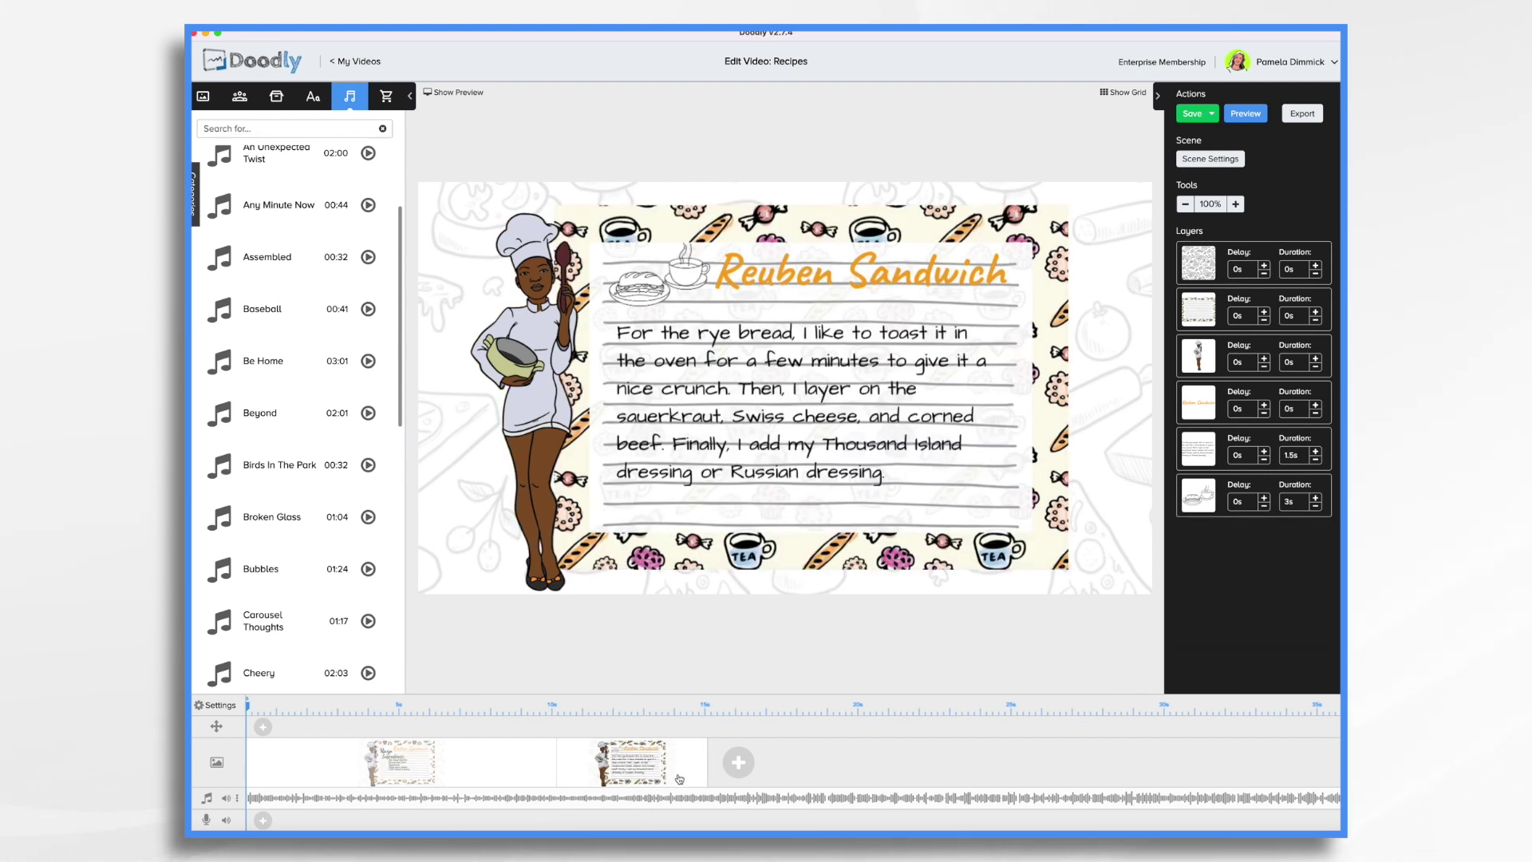
pyautogui.click(490, 766)
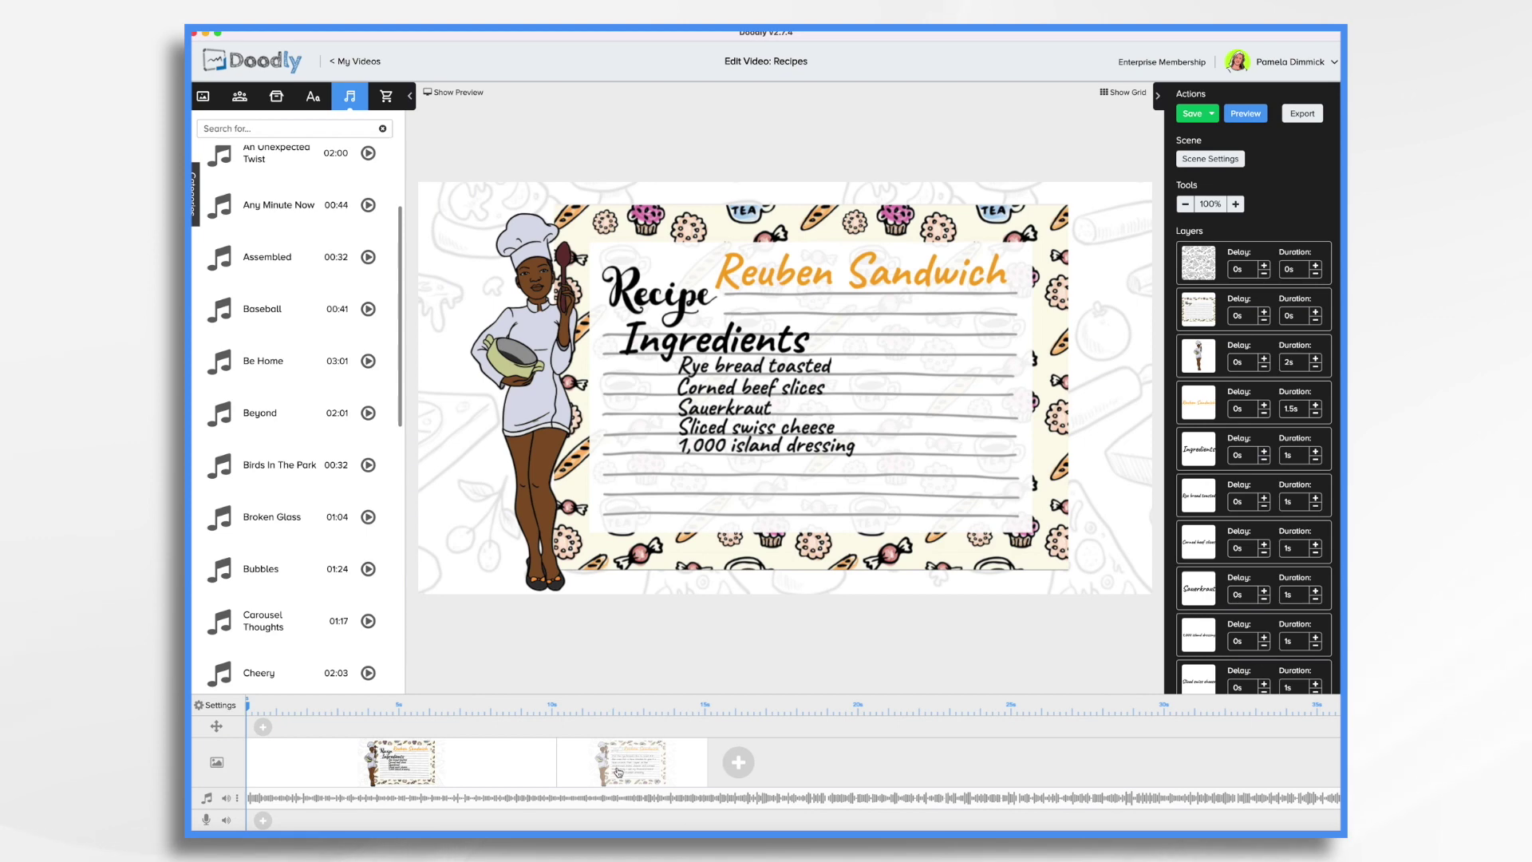
pyautogui.click(619, 772)
pyautogui.click(525, 774)
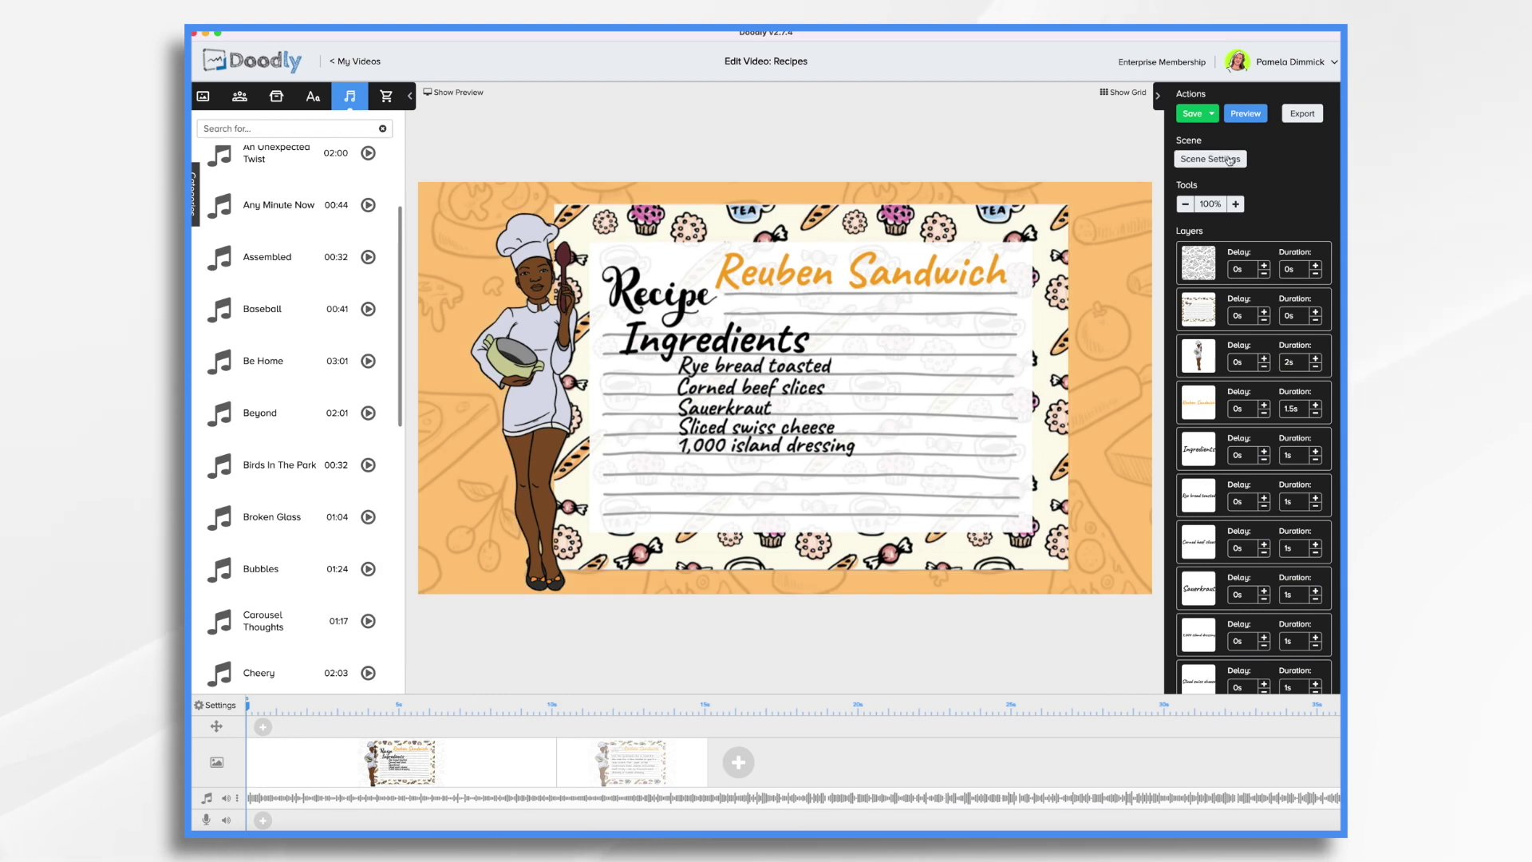
# Step: Set scene one's exit animation to None and its extra end time to 3s
pyautogui.click(1211, 158)
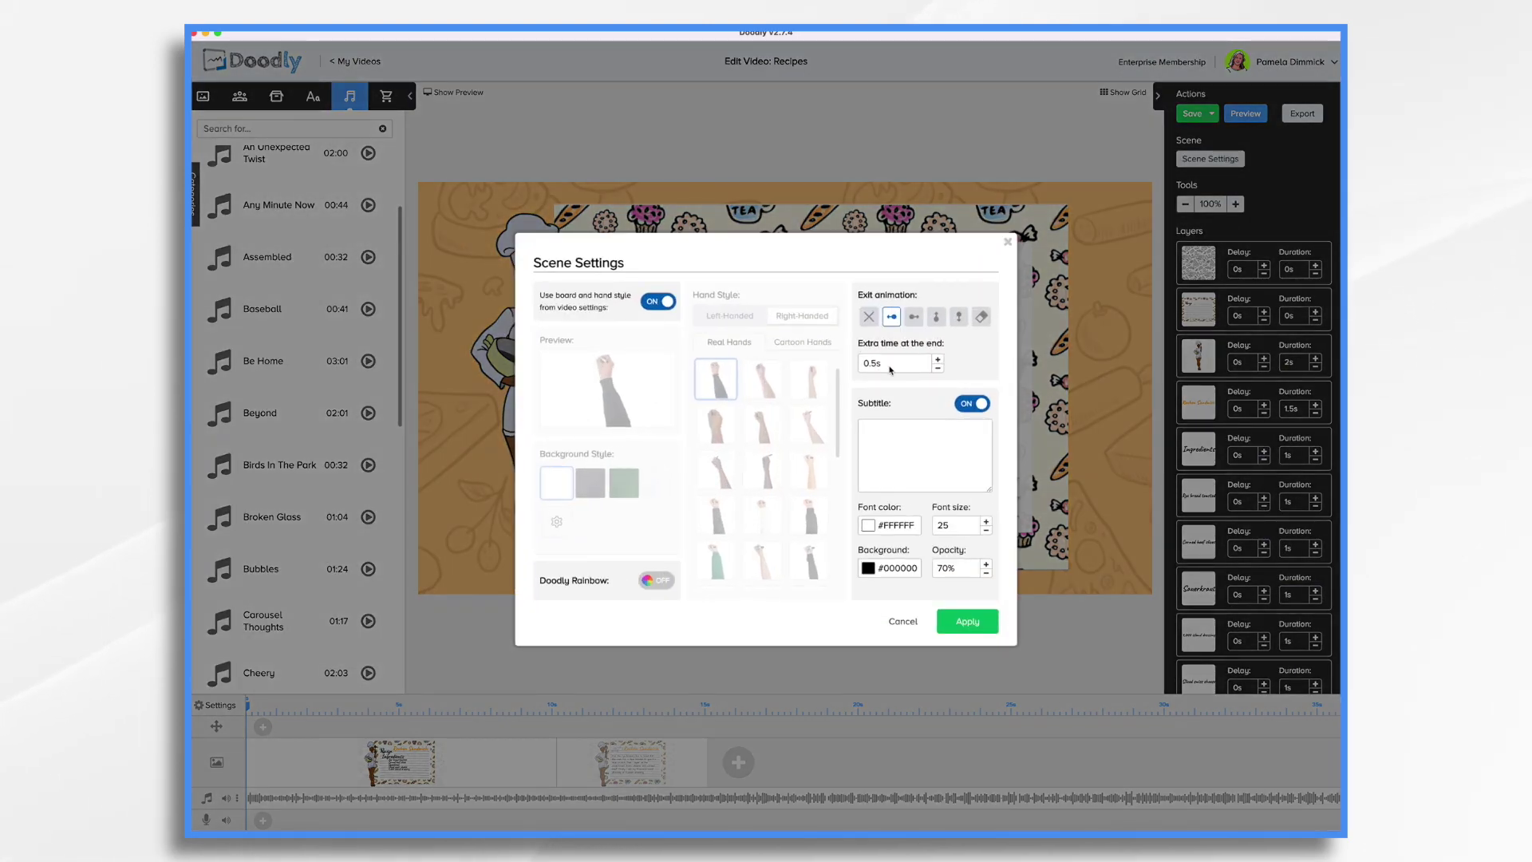
pyautogui.click(893, 318)
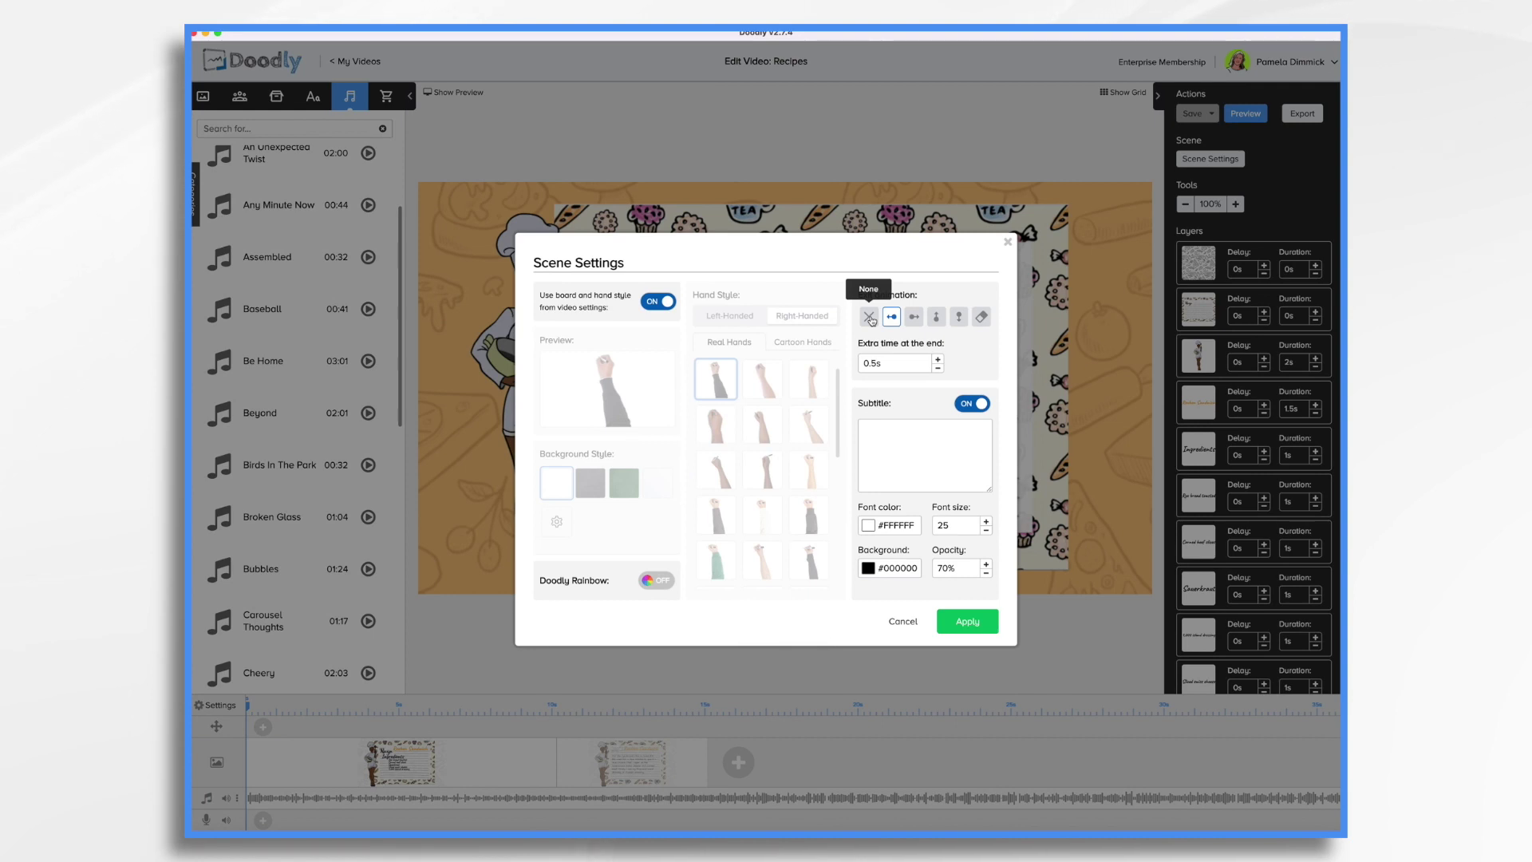
pyautogui.click(873, 320)
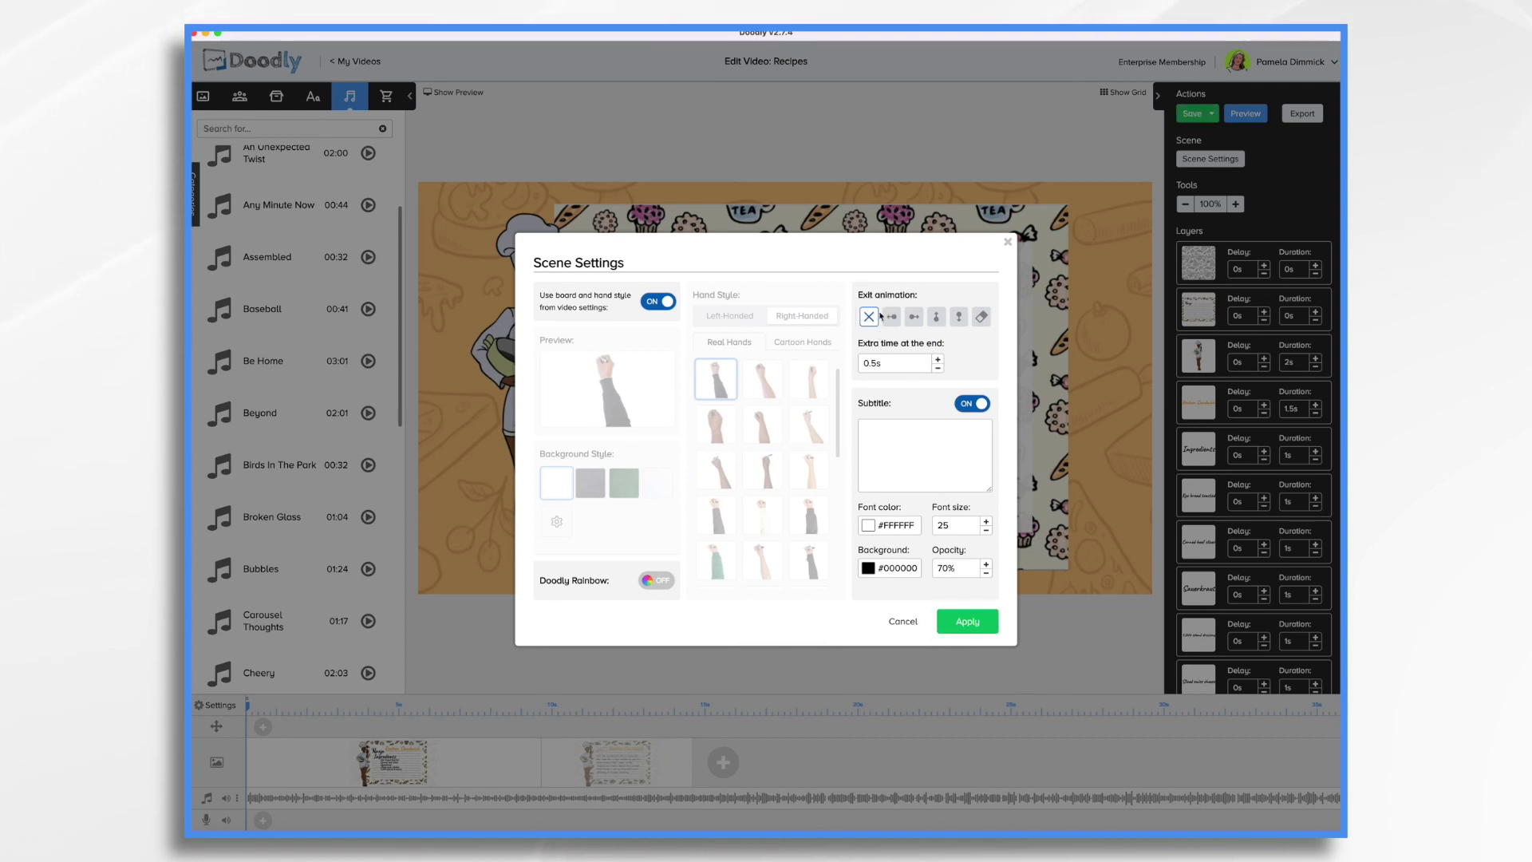
pyautogui.click(937, 361)
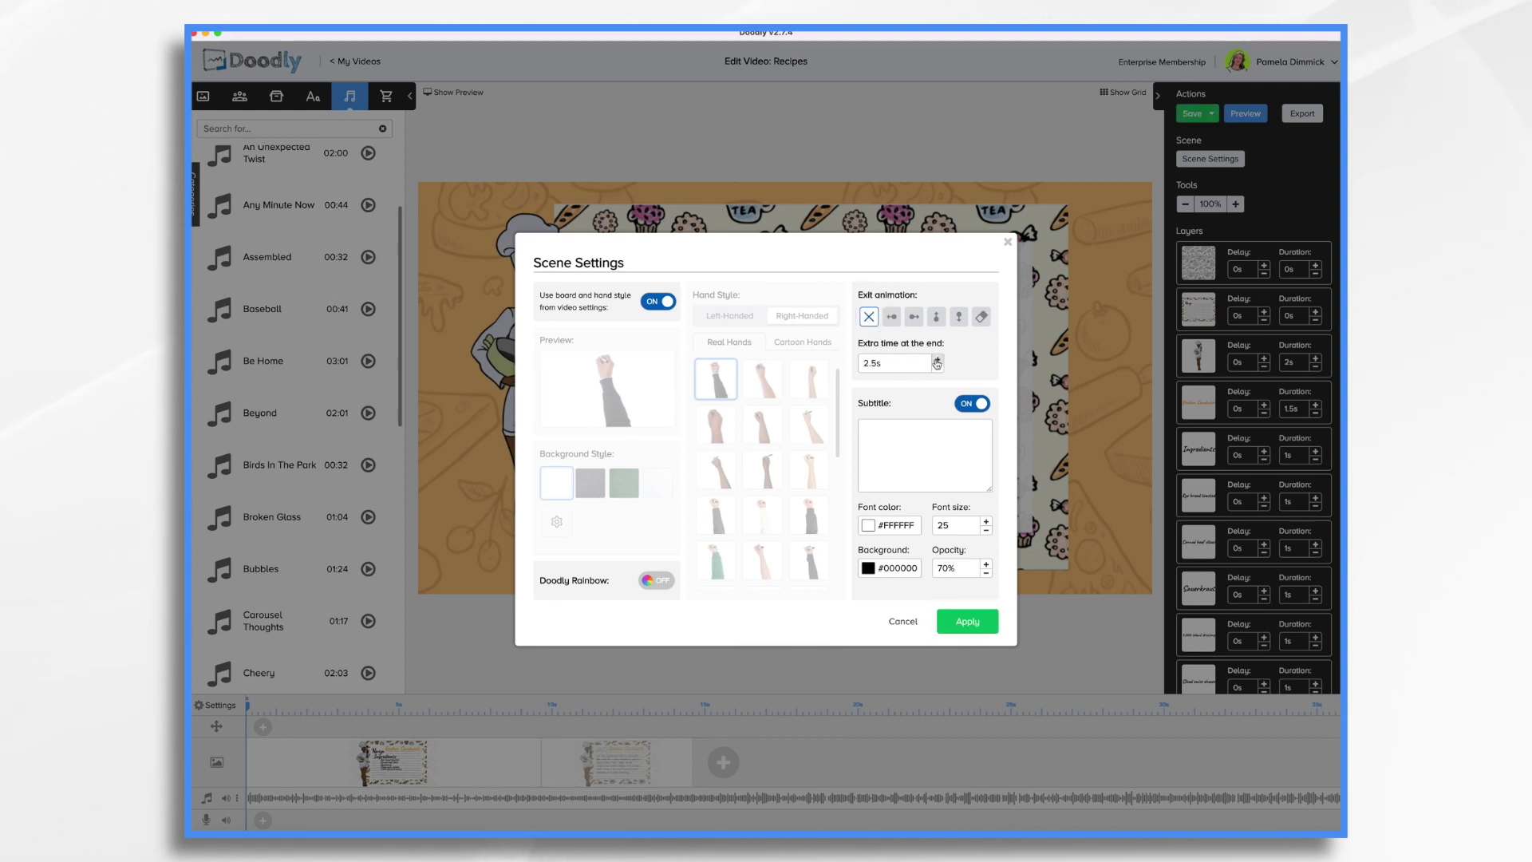
pyautogui.click(937, 361)
pyautogui.click(937, 360)
pyautogui.click(990, 619)
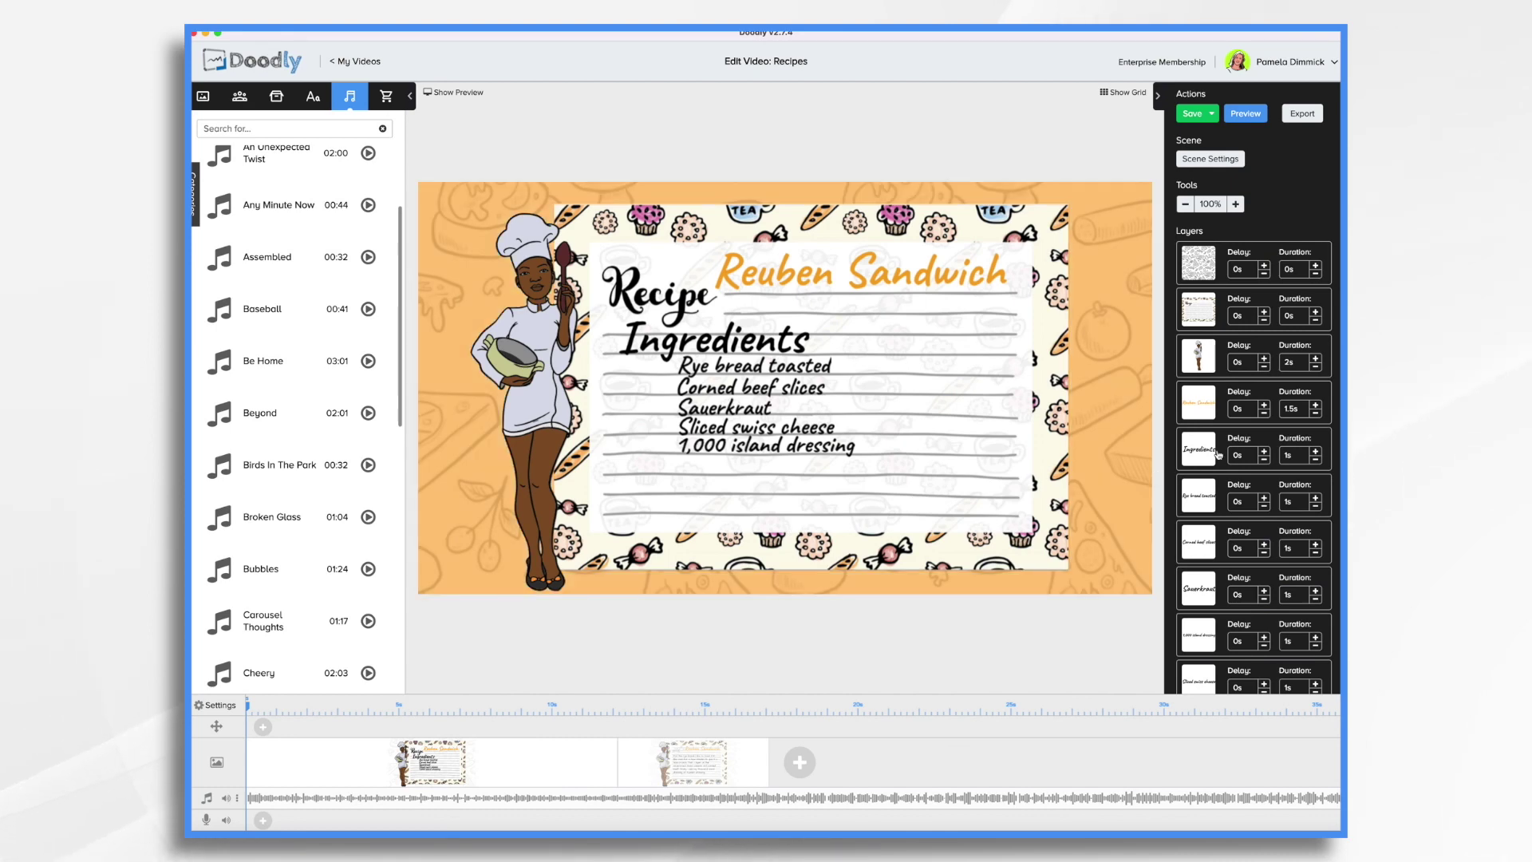
# Step: In scene two, lengthen the recipe paragraph's duration to 6s
pyautogui.click(729, 766)
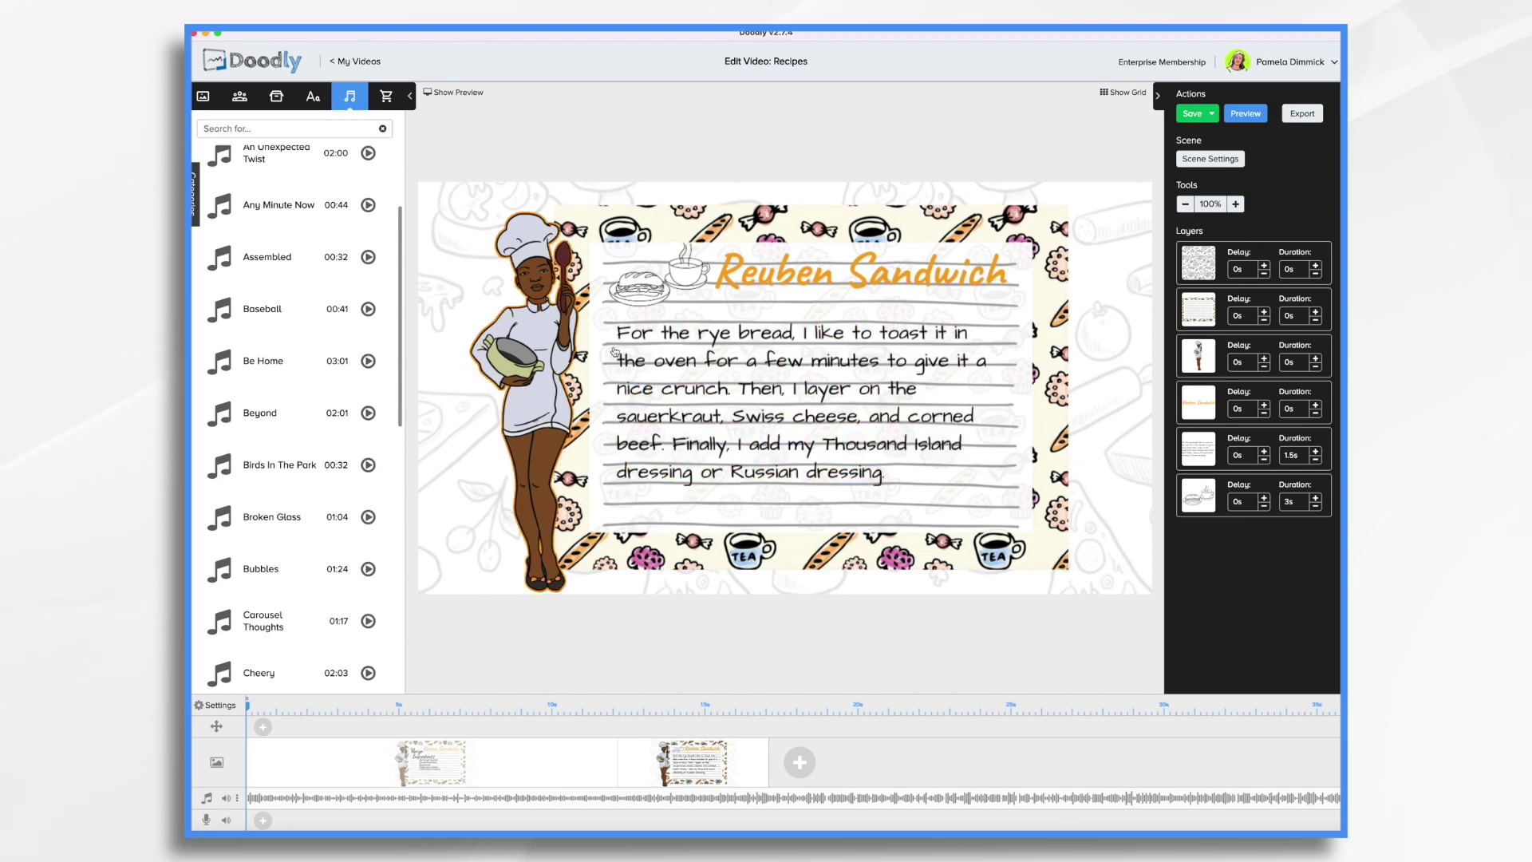
pyautogui.click(1315, 452)
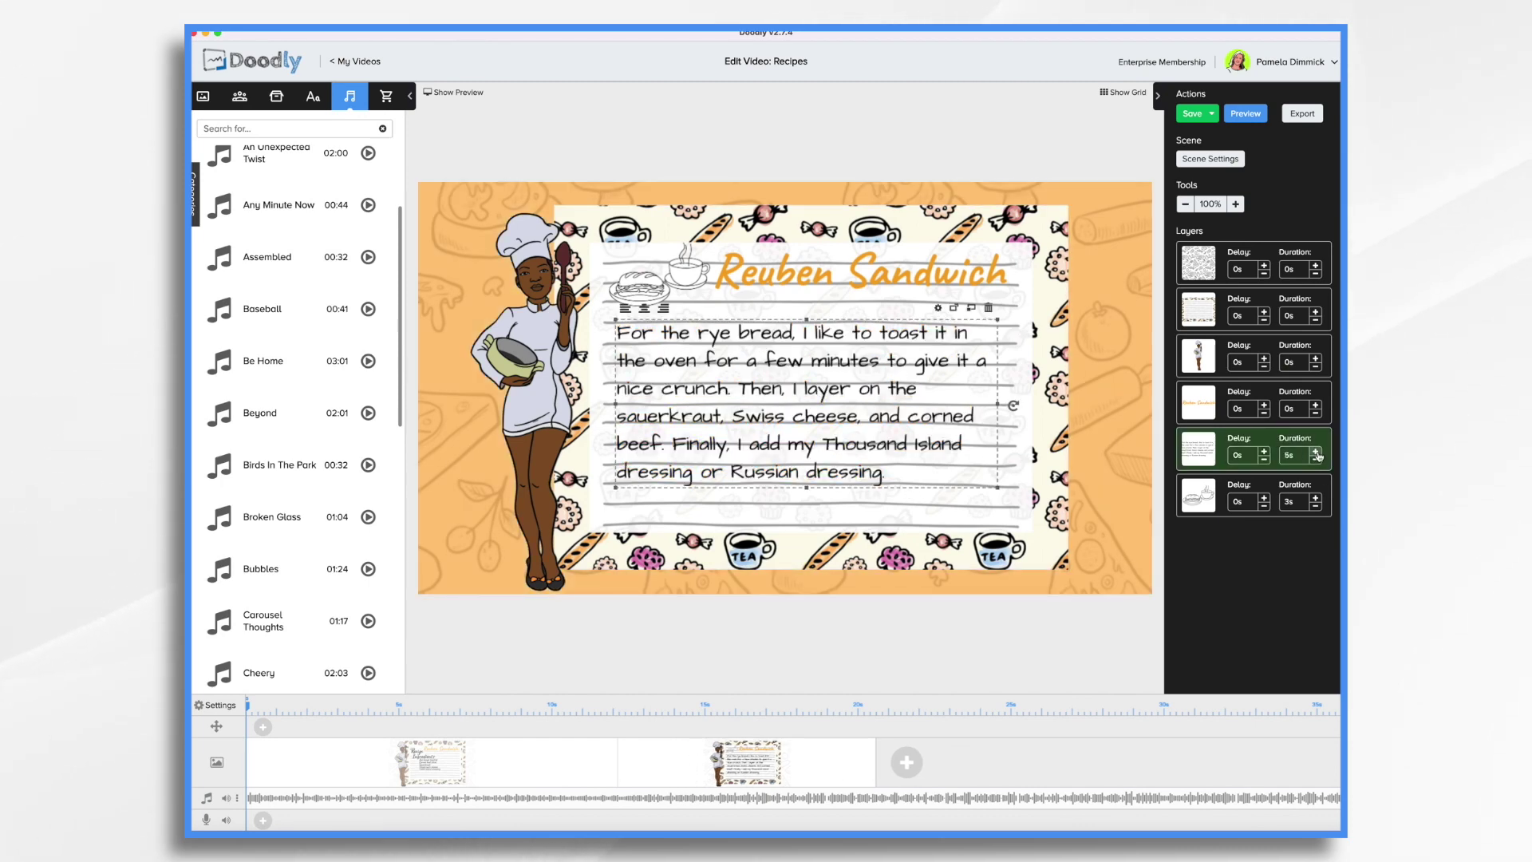
pyautogui.click(1315, 452)
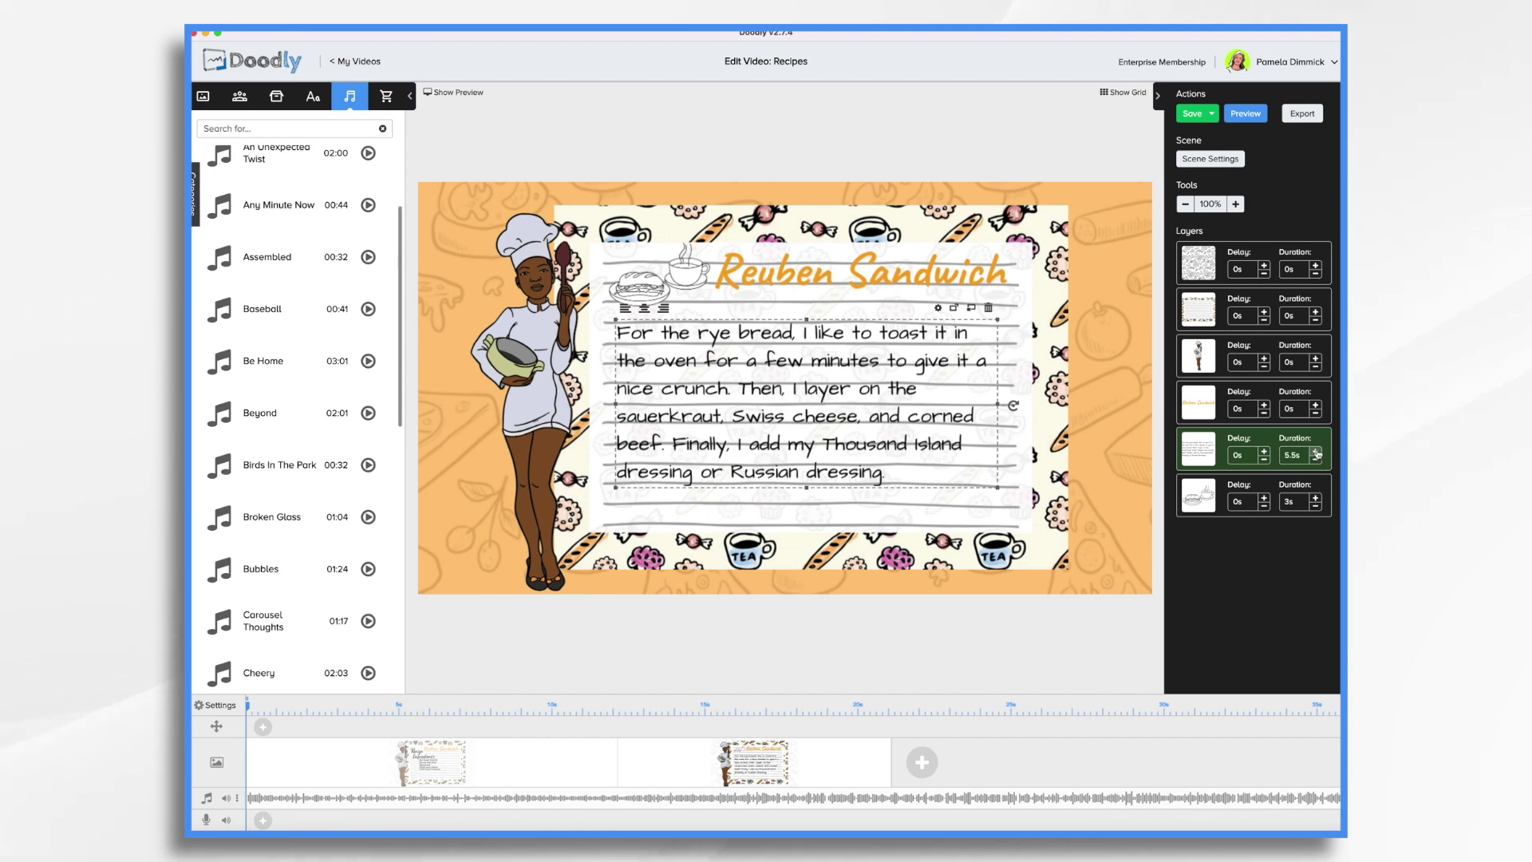
pyautogui.click(1315, 452)
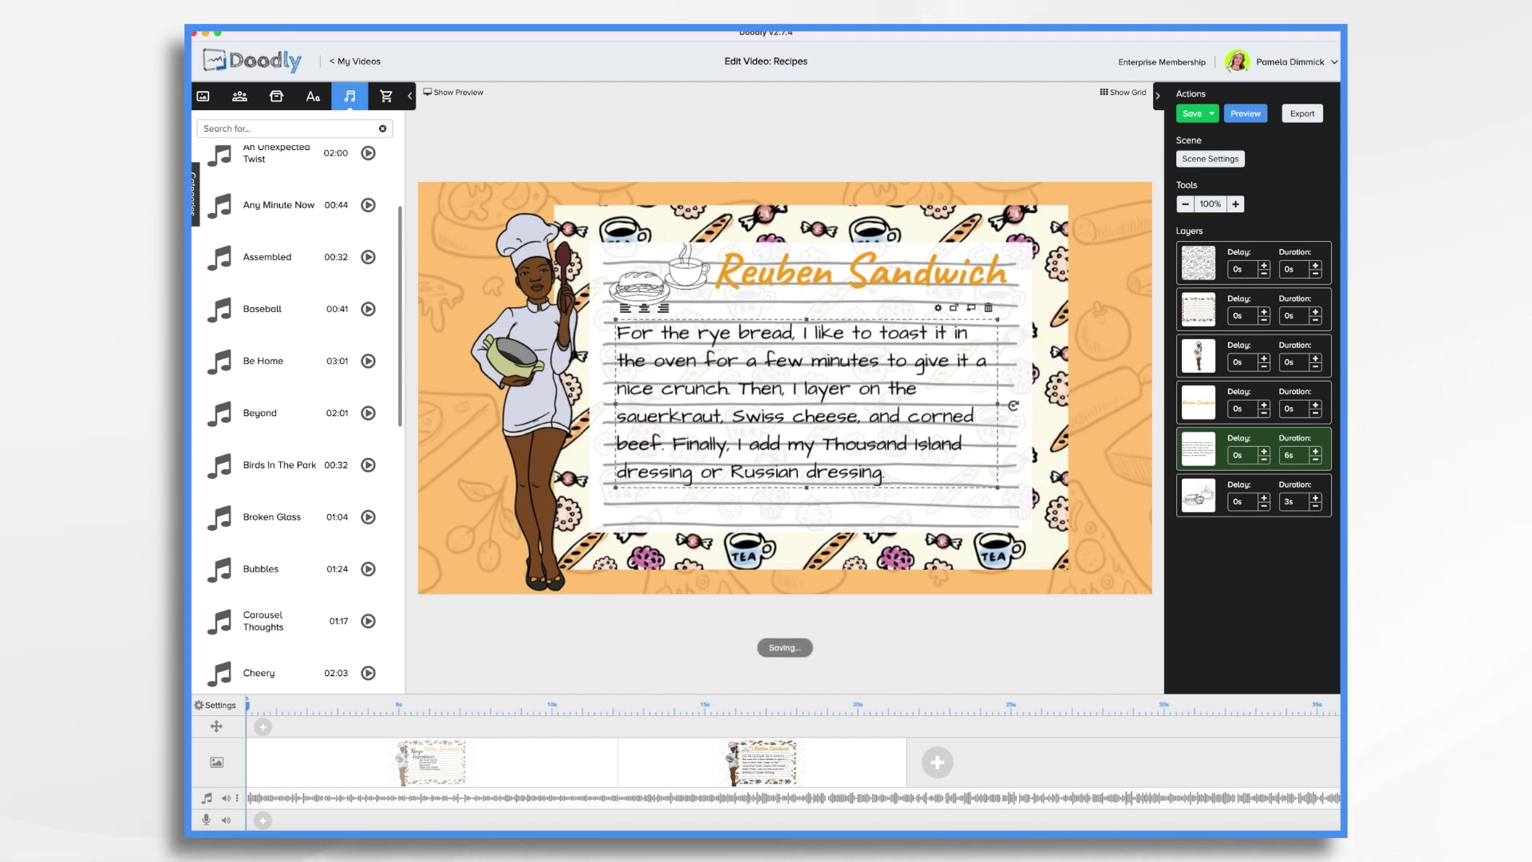
# Step: Move the sandwich drawing above the paragraph and shorten its duration to 1s
pyautogui.moveTo(1199, 497); pyautogui.dragTo(1200, 449)
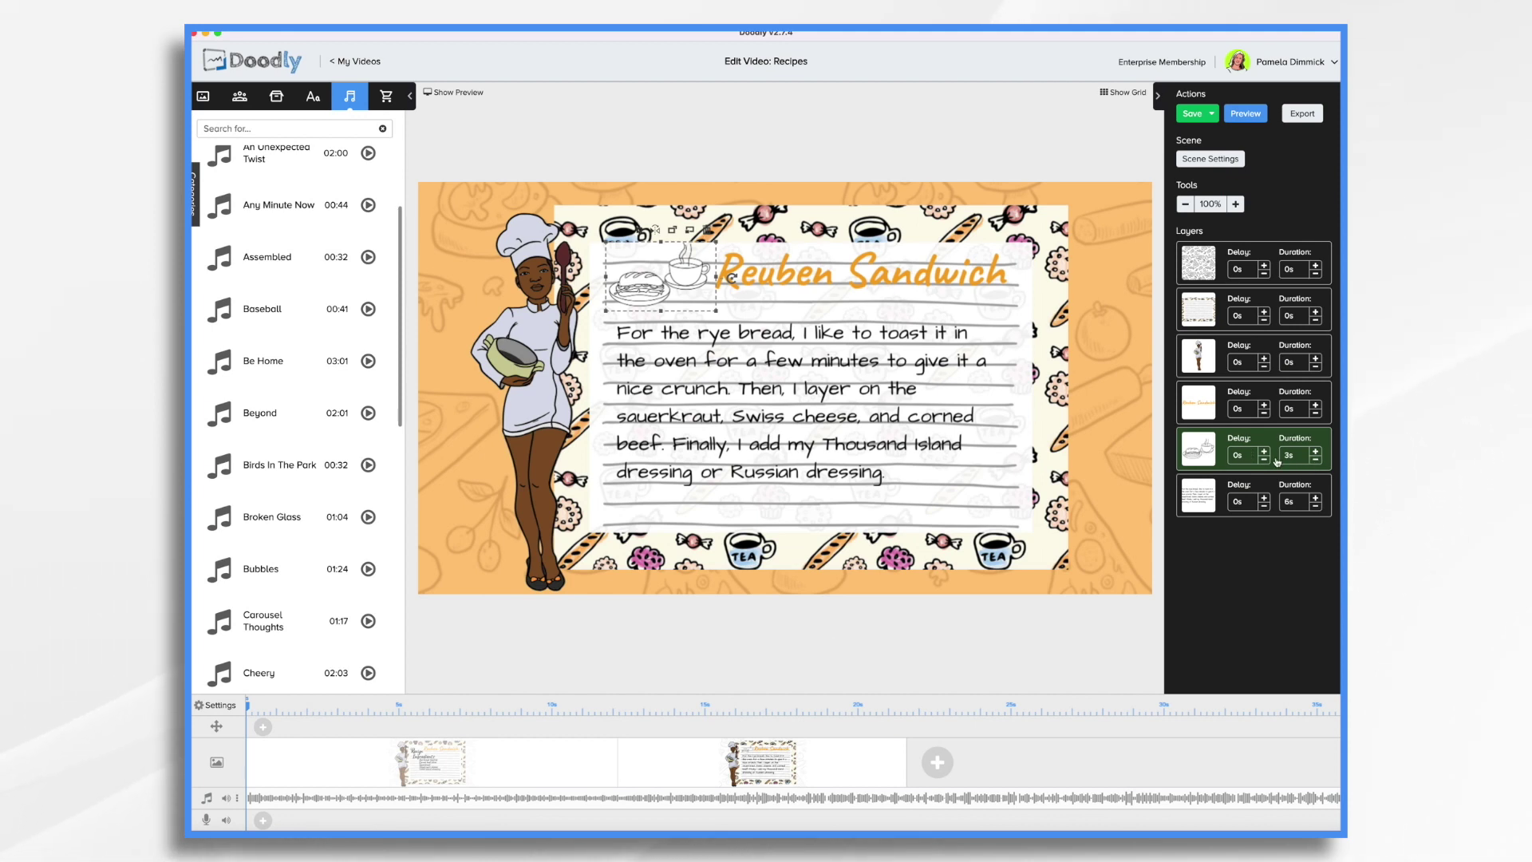
pyautogui.click(1316, 459)
pyautogui.click(1316, 460)
pyautogui.click(1316, 460)
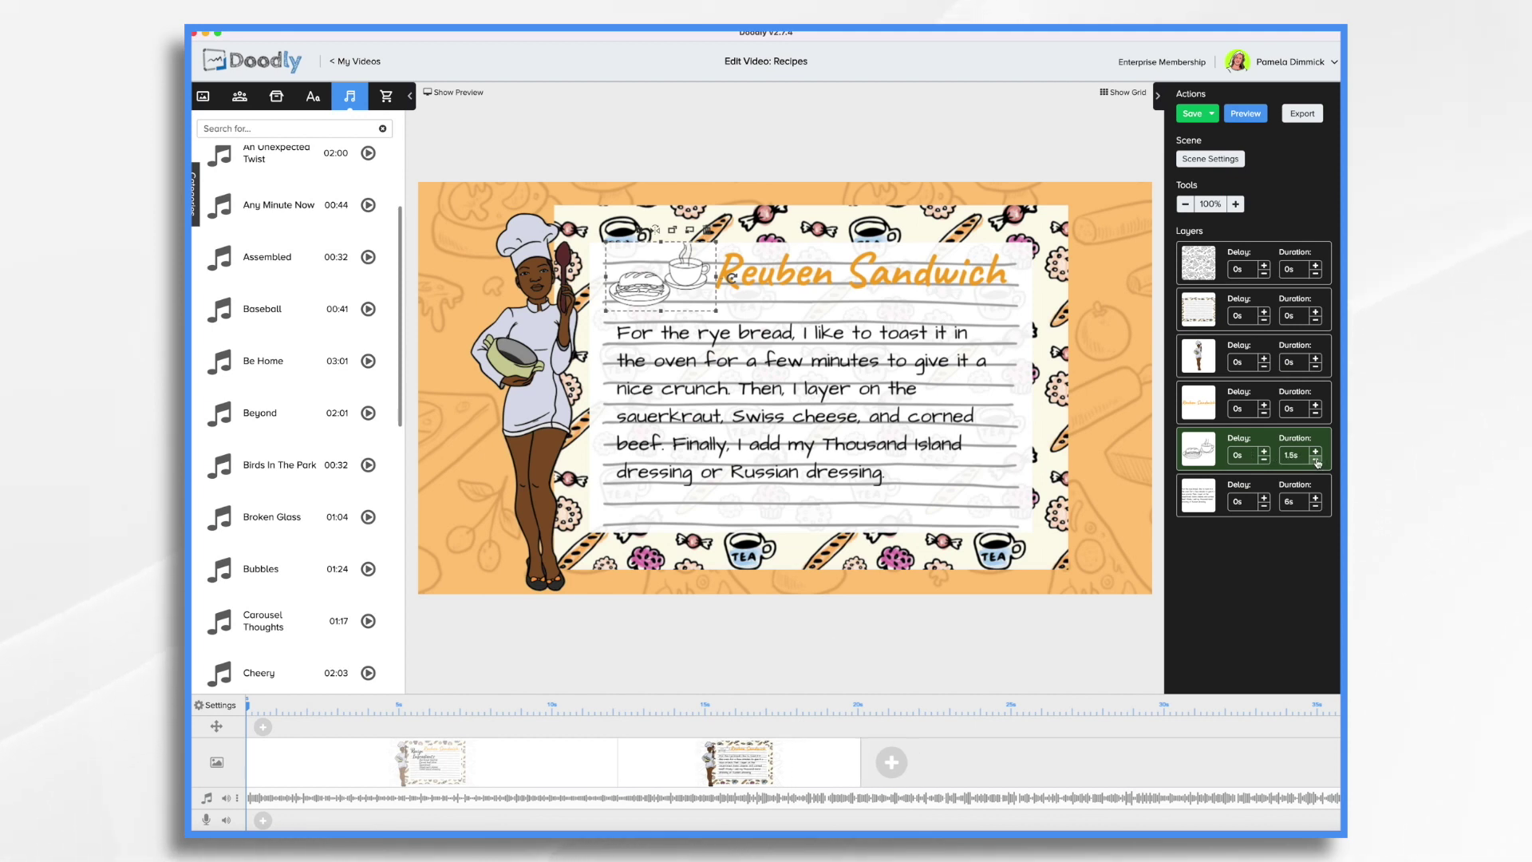
pyautogui.click(1316, 460)
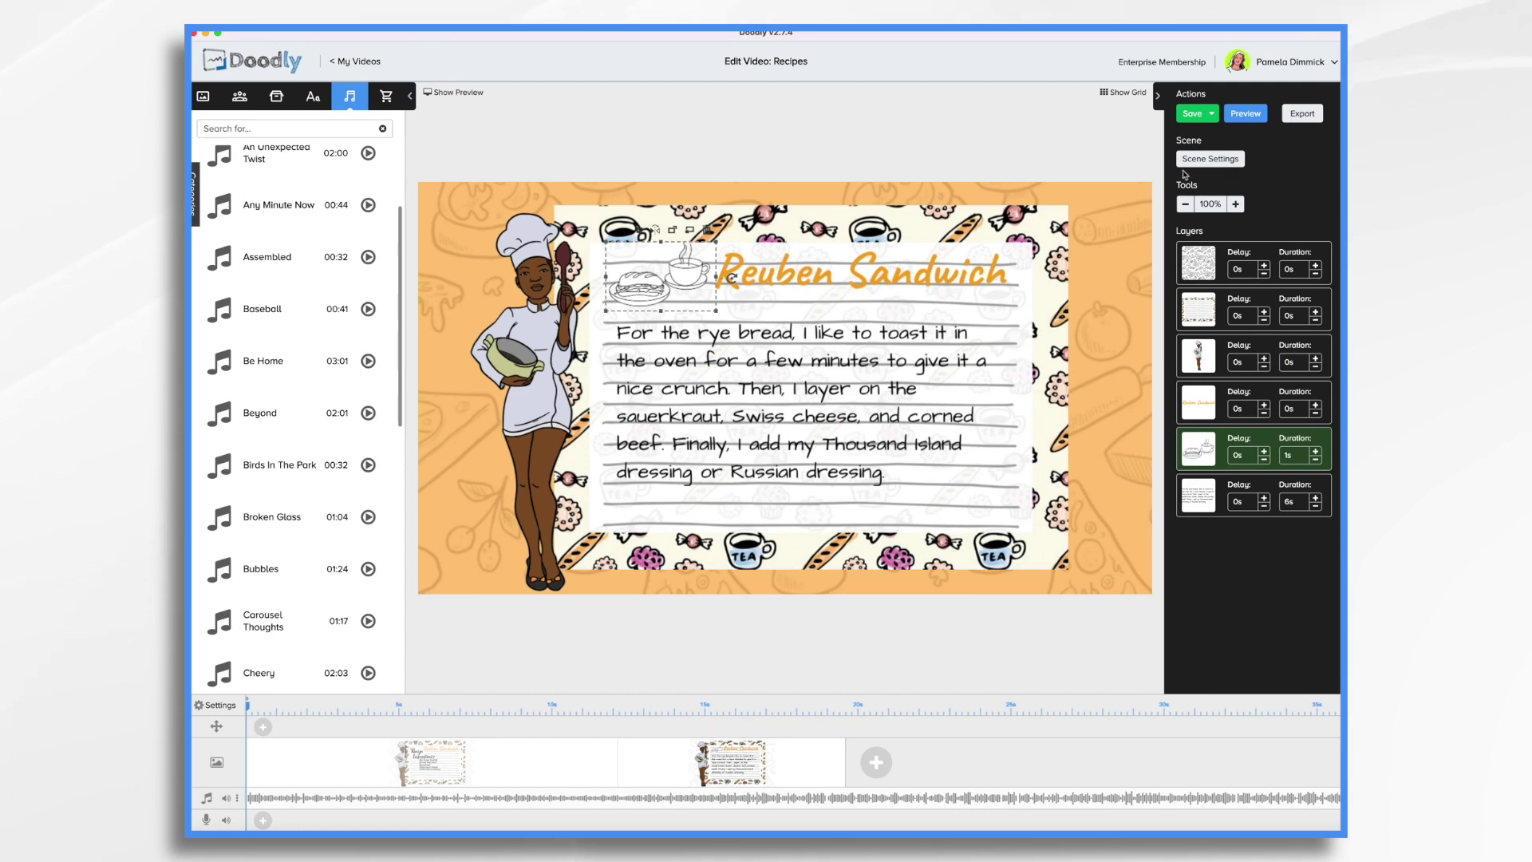
# Step: Preview the Reuben Sandwich animation through both scenes, then close the preview
pyautogui.click(1247, 114)
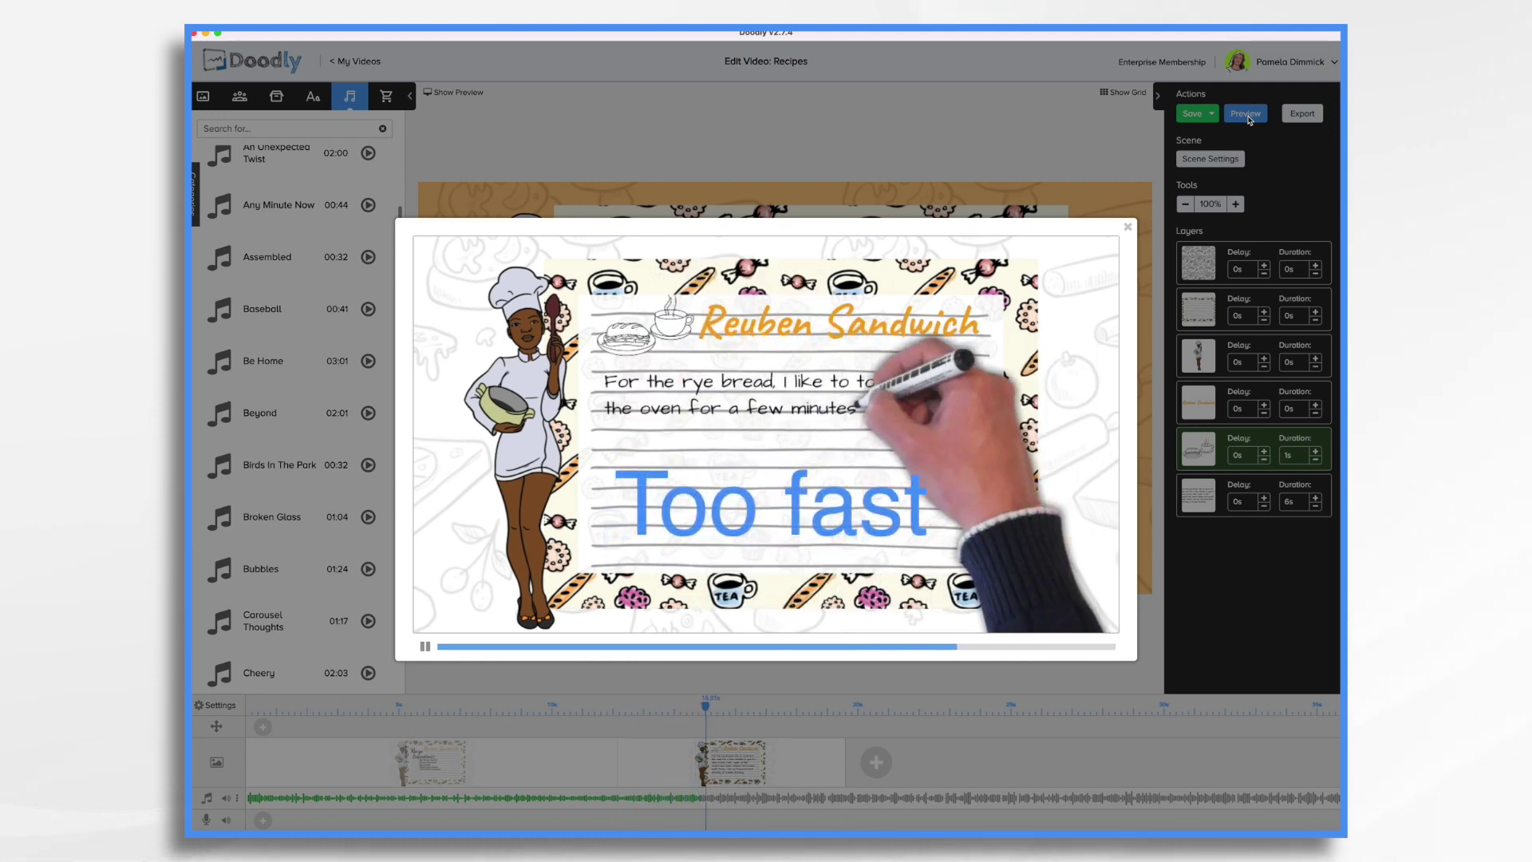
pyautogui.click(1127, 227)
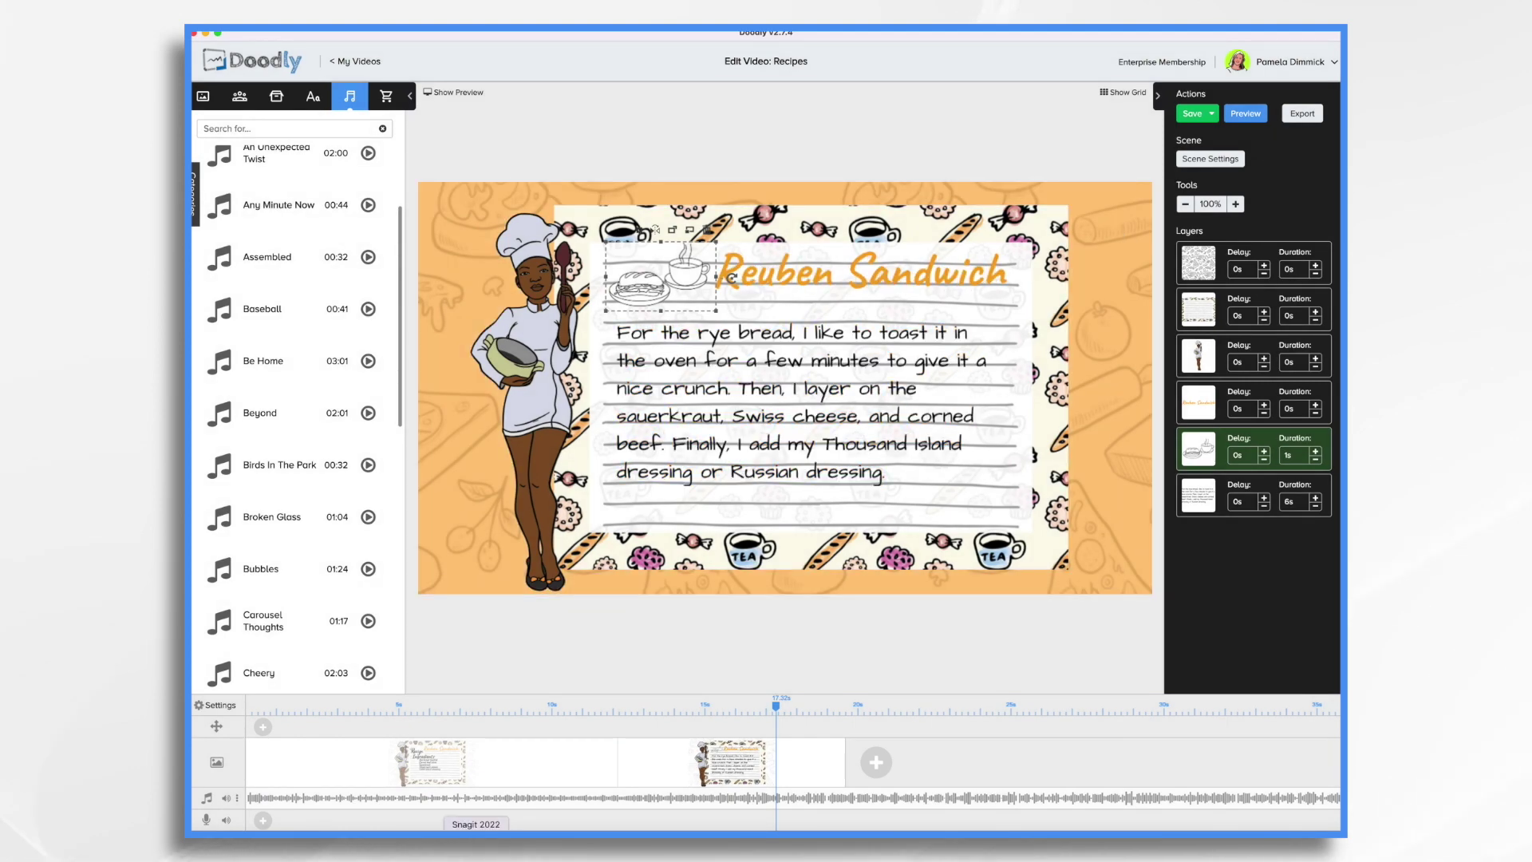
# Step: In the Recipe Ingredients scene, move Sliced swiss cheese above 1,000 island dressing
pyautogui.click(520, 777)
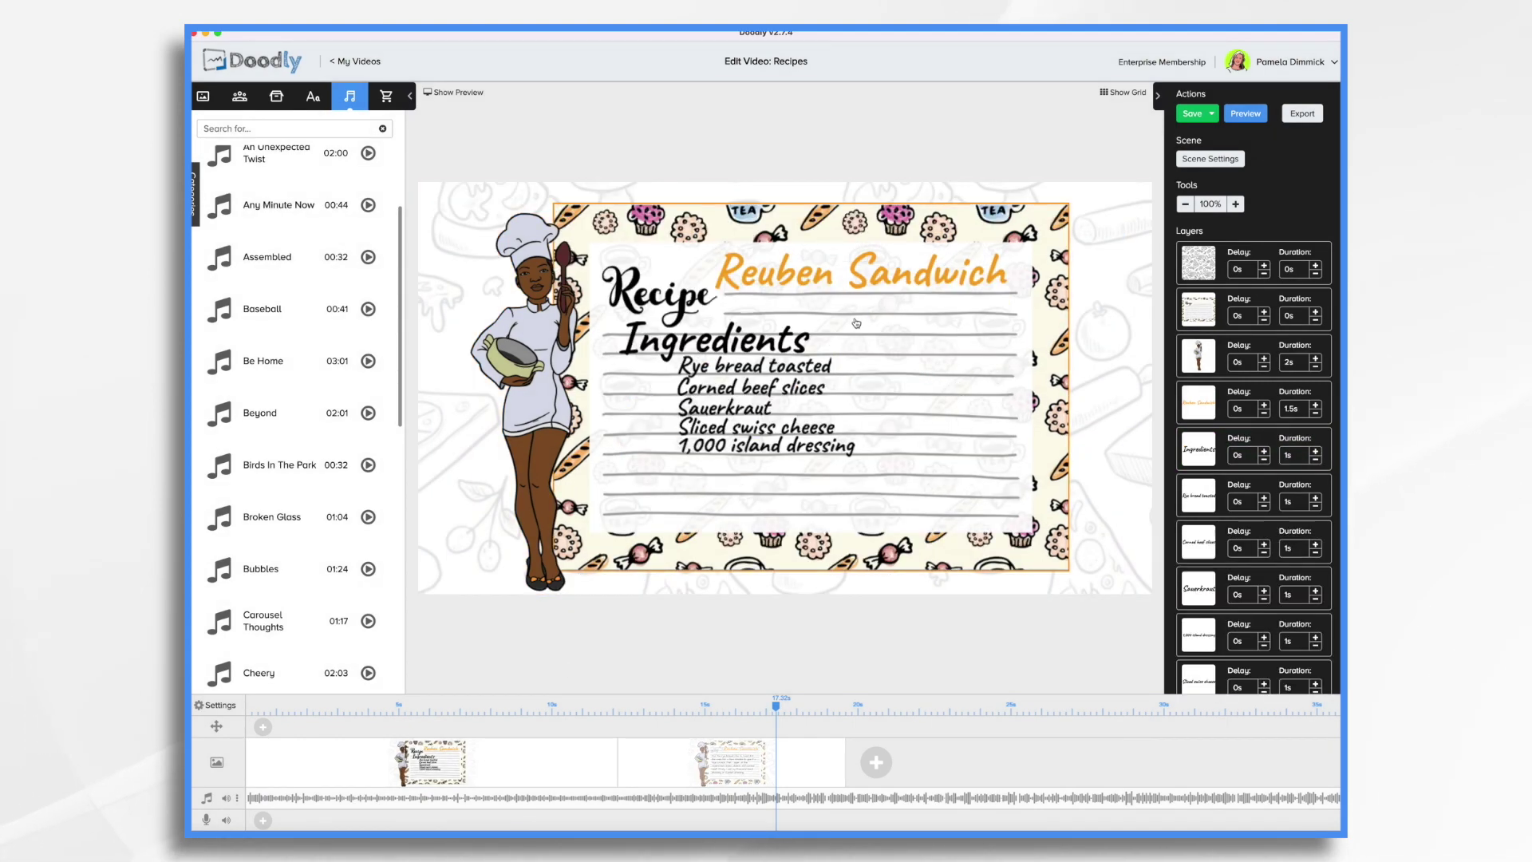
pyautogui.scroll(-1, 1206, 639)
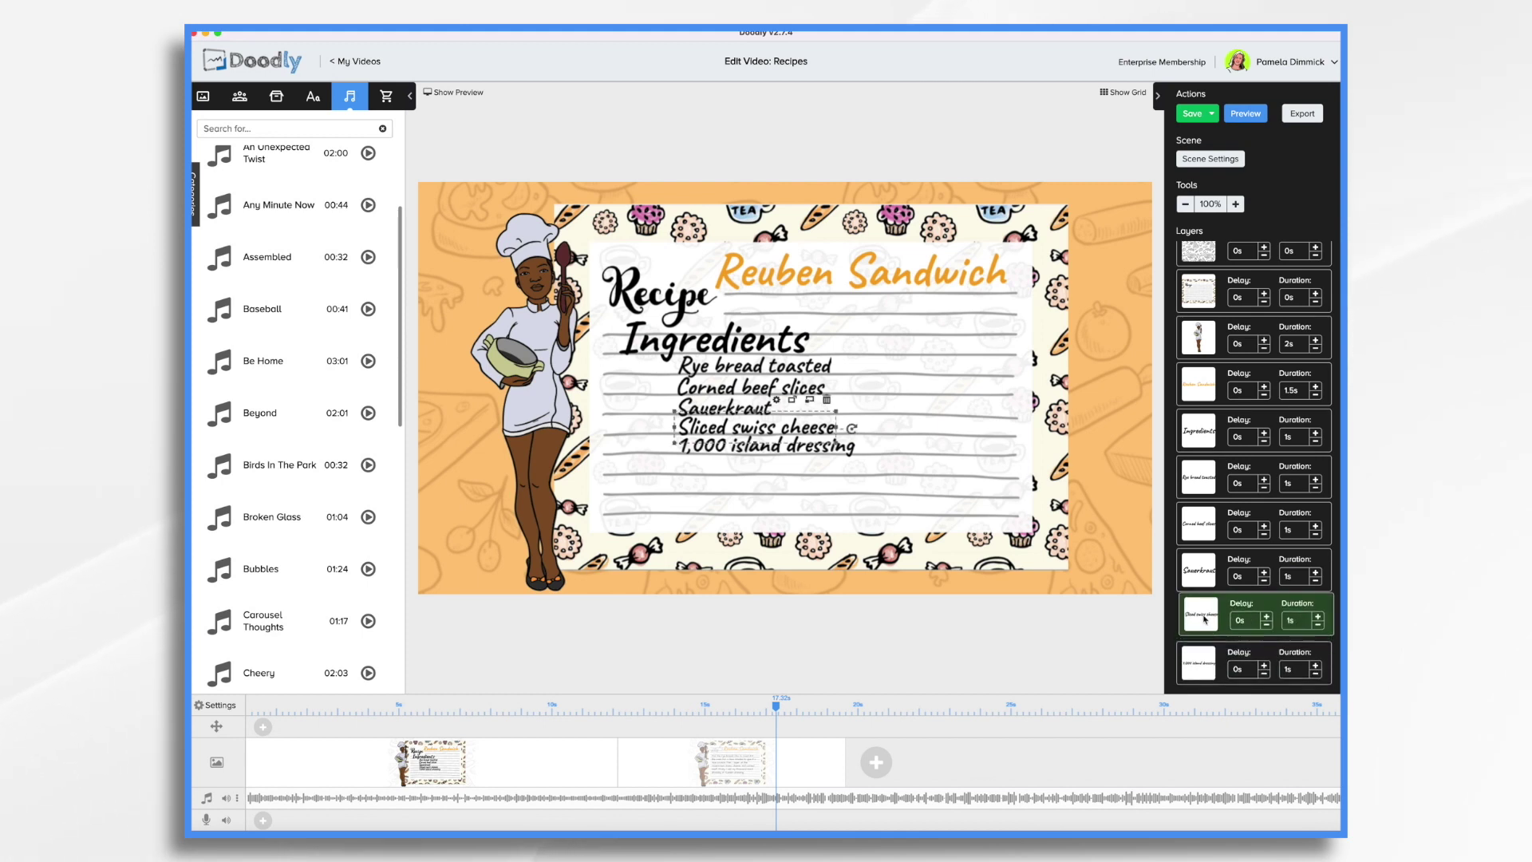
pyautogui.moveTo(1202, 672); pyautogui.dragTo(1213, 653)
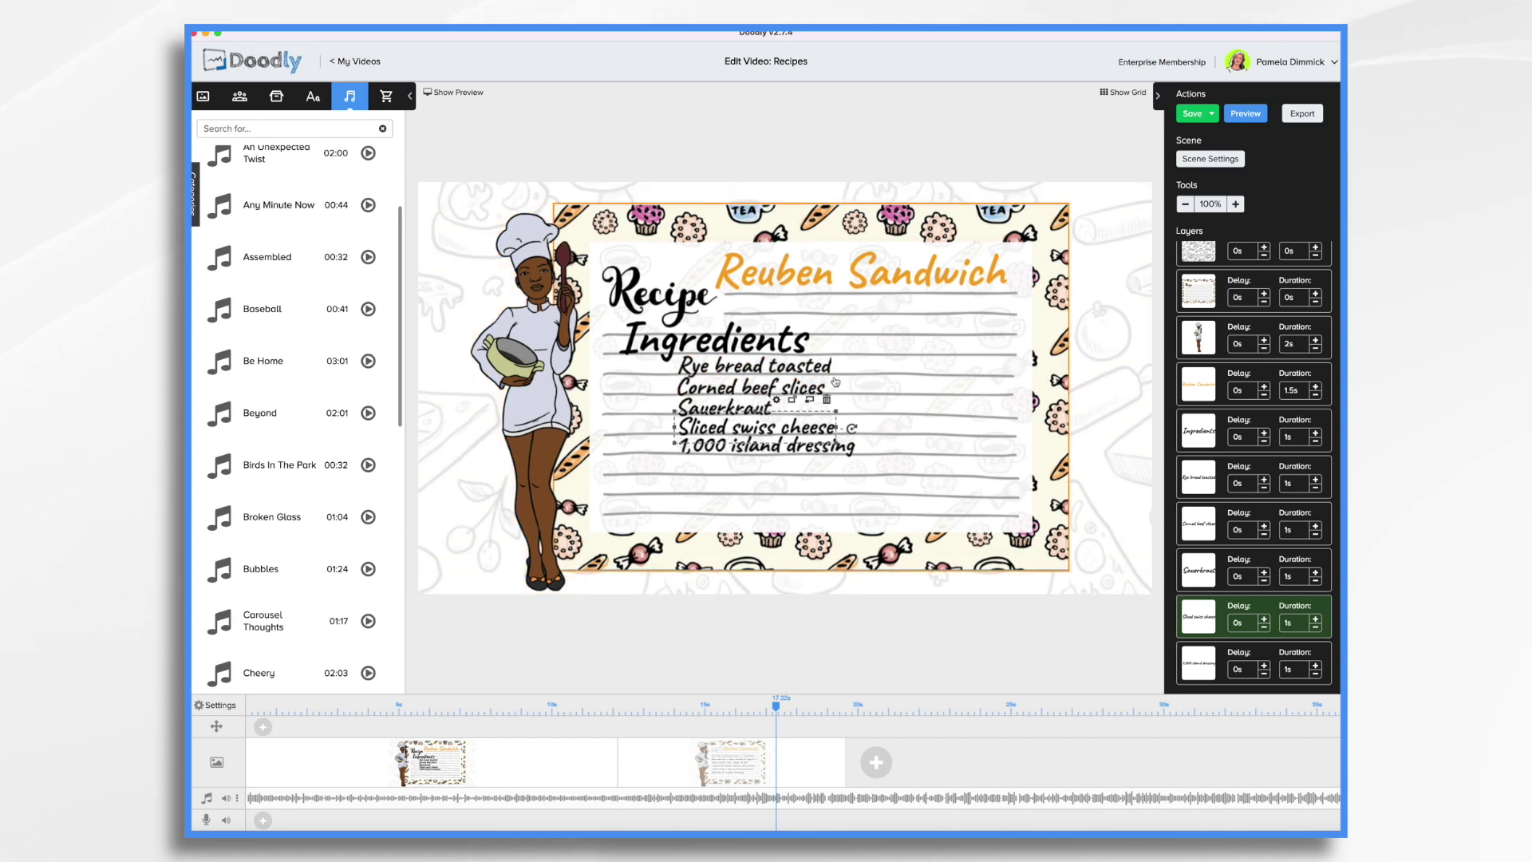
# Step: Give the five ingredient lines, from Rye bread to 1,000 island dressing, a 0.5s delay each
pyautogui.click(1264, 479)
pyautogui.click(1264, 527)
pyautogui.click(1264, 574)
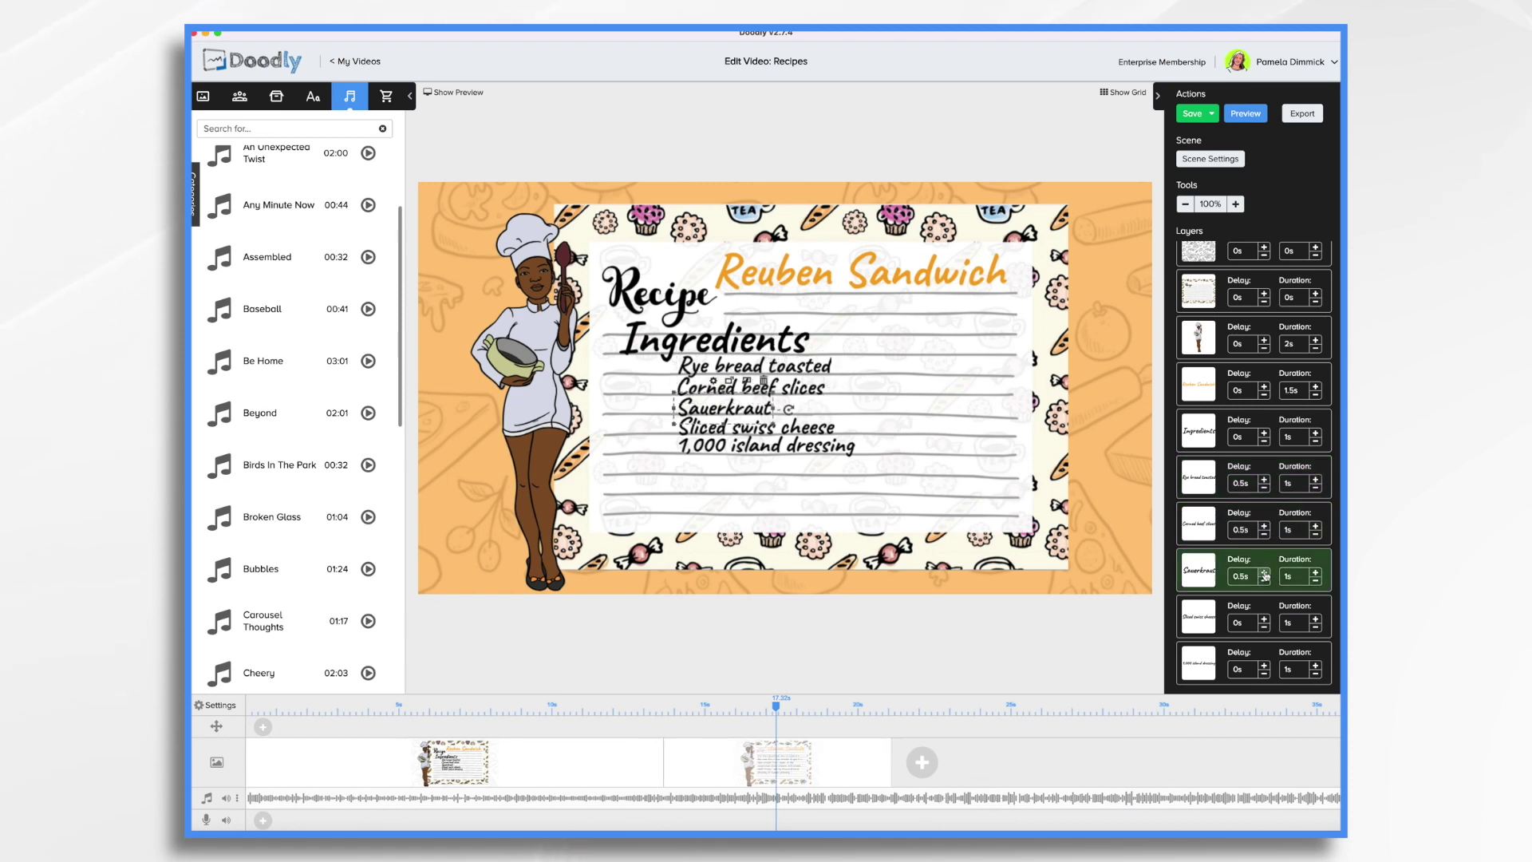
pyautogui.click(1264, 619)
pyautogui.click(1264, 666)
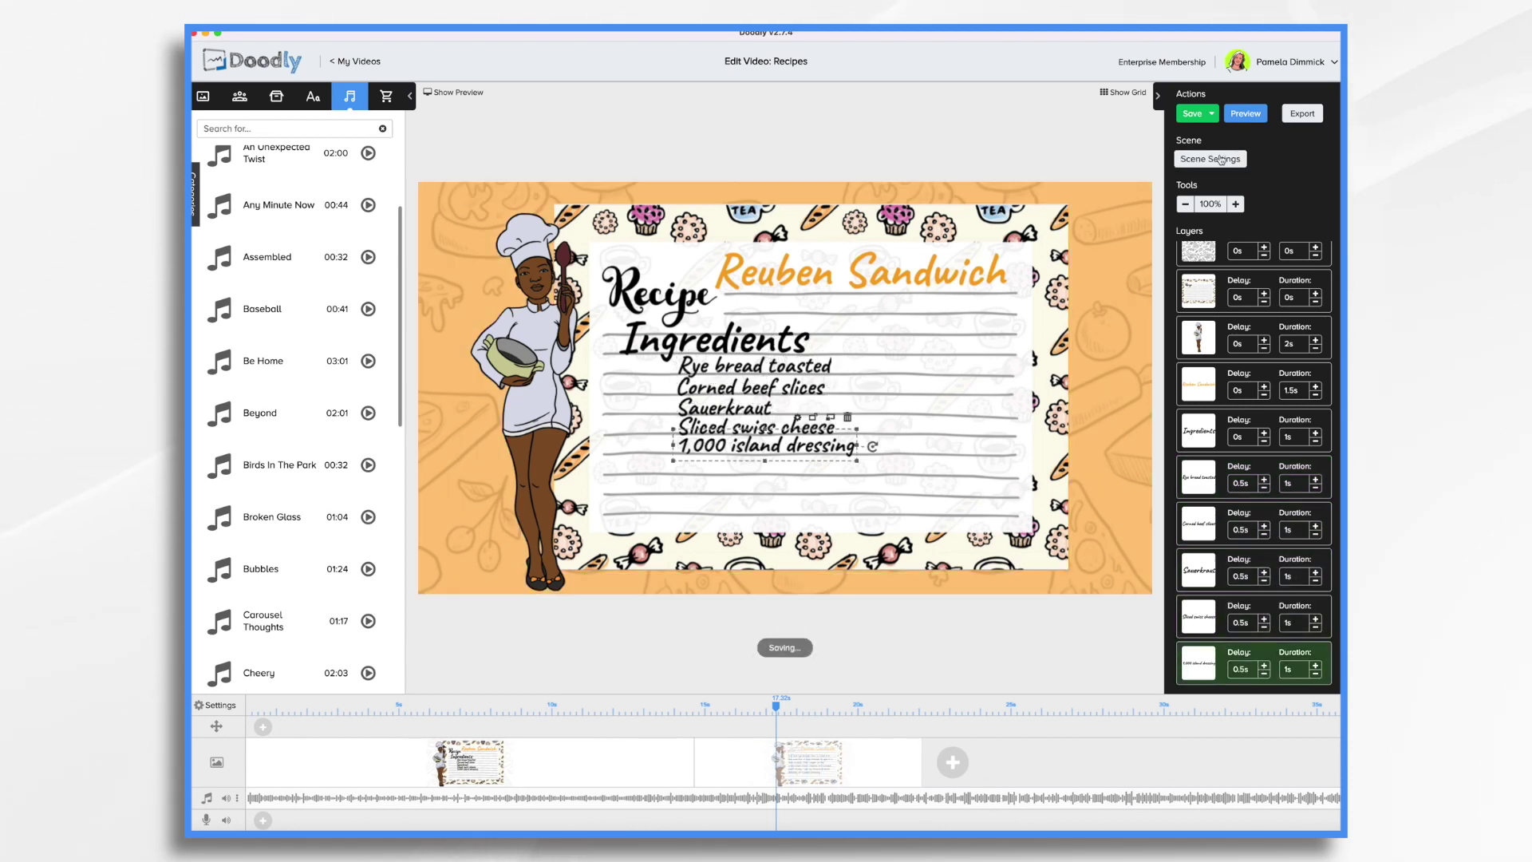
# Step: Reapply the current scene settings, then set the video's Erase mode to Off
pyautogui.click(1221, 161)
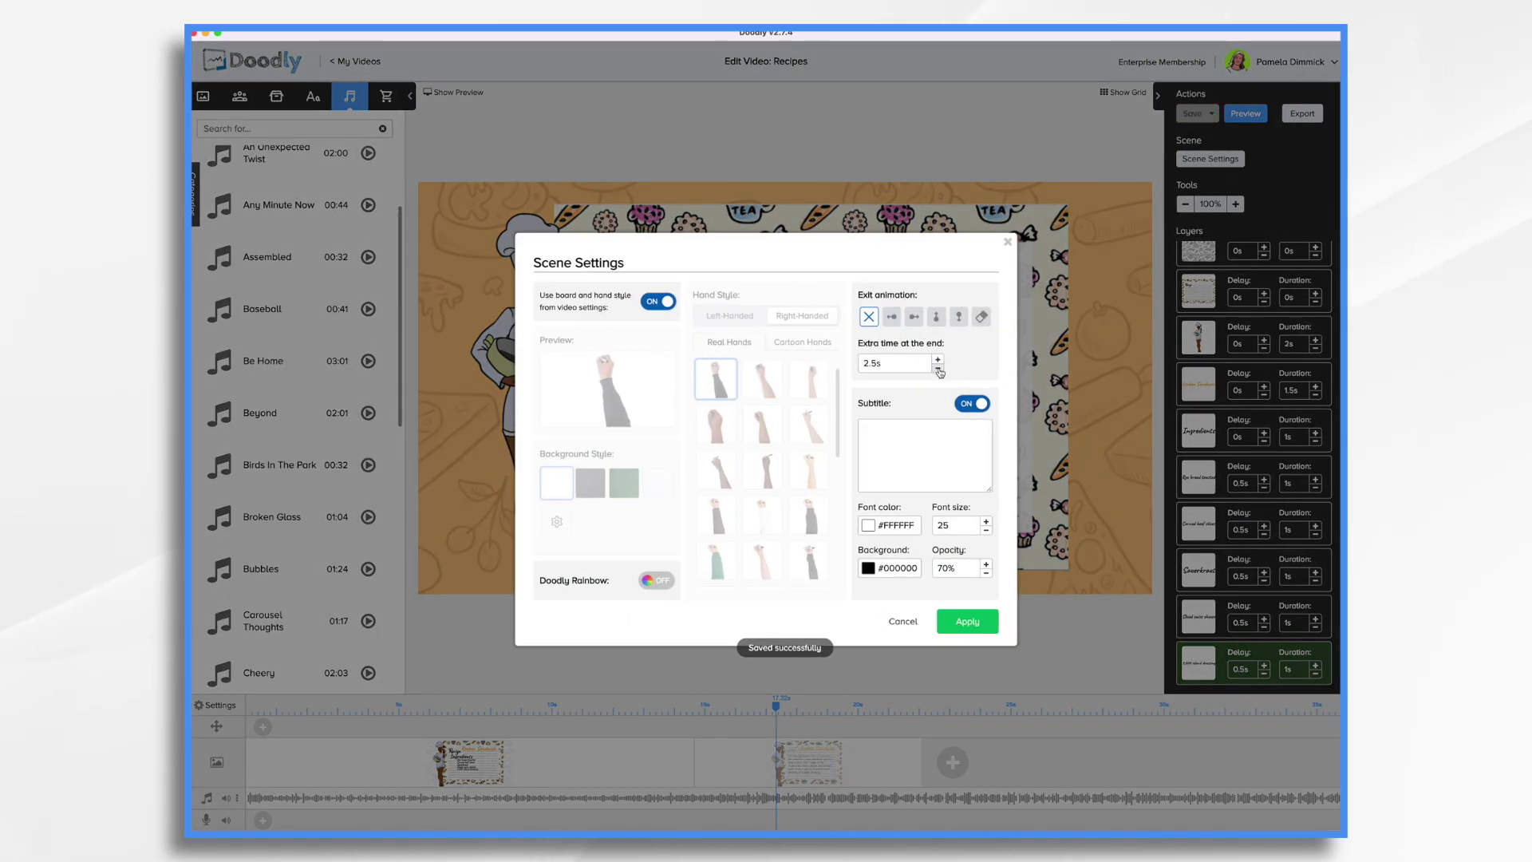
pyautogui.click(968, 621)
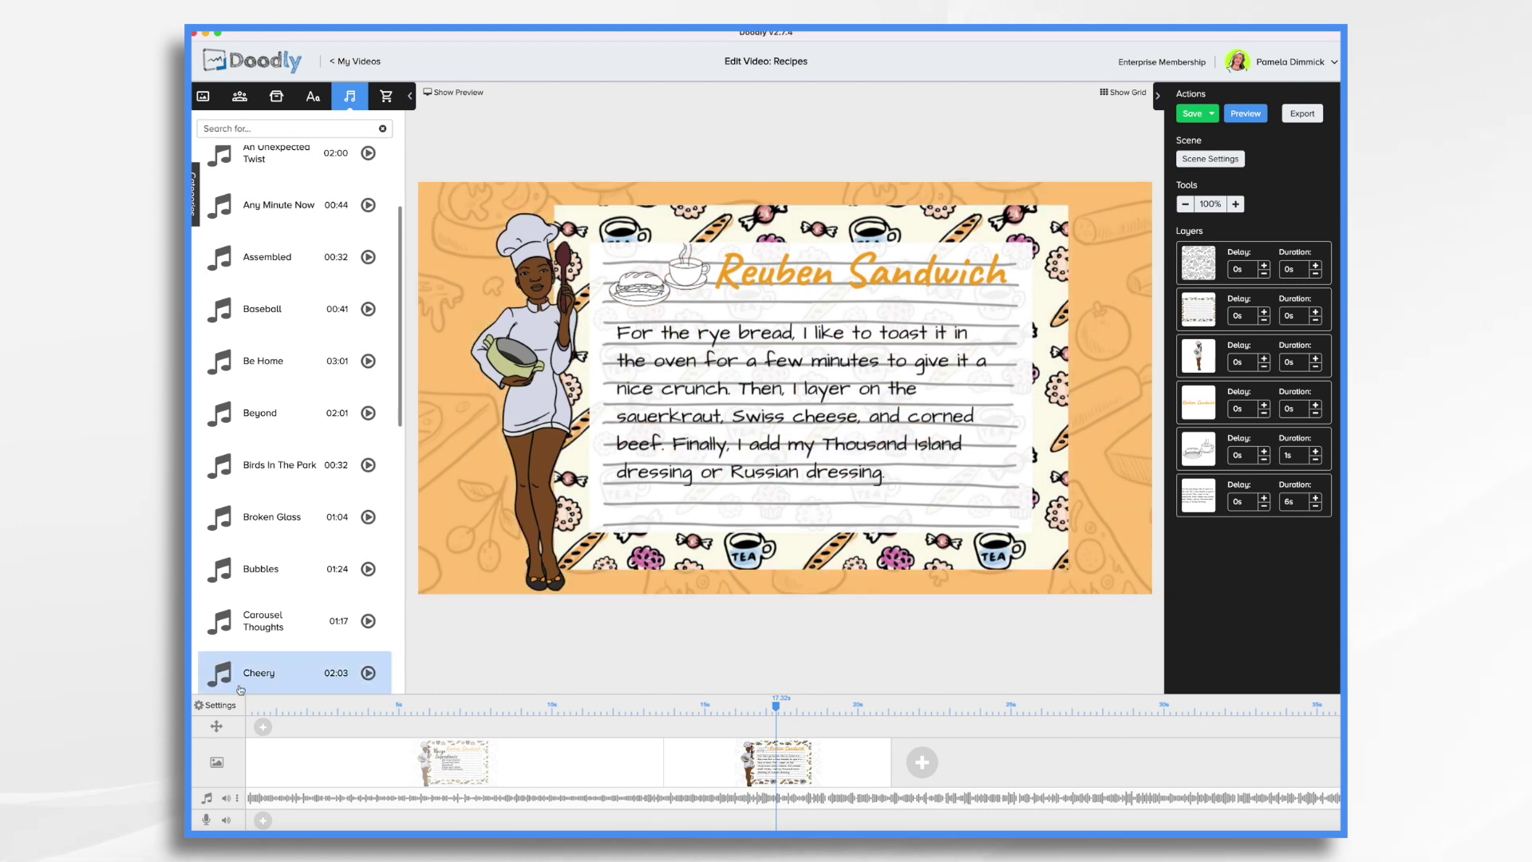
pyautogui.click(222, 705)
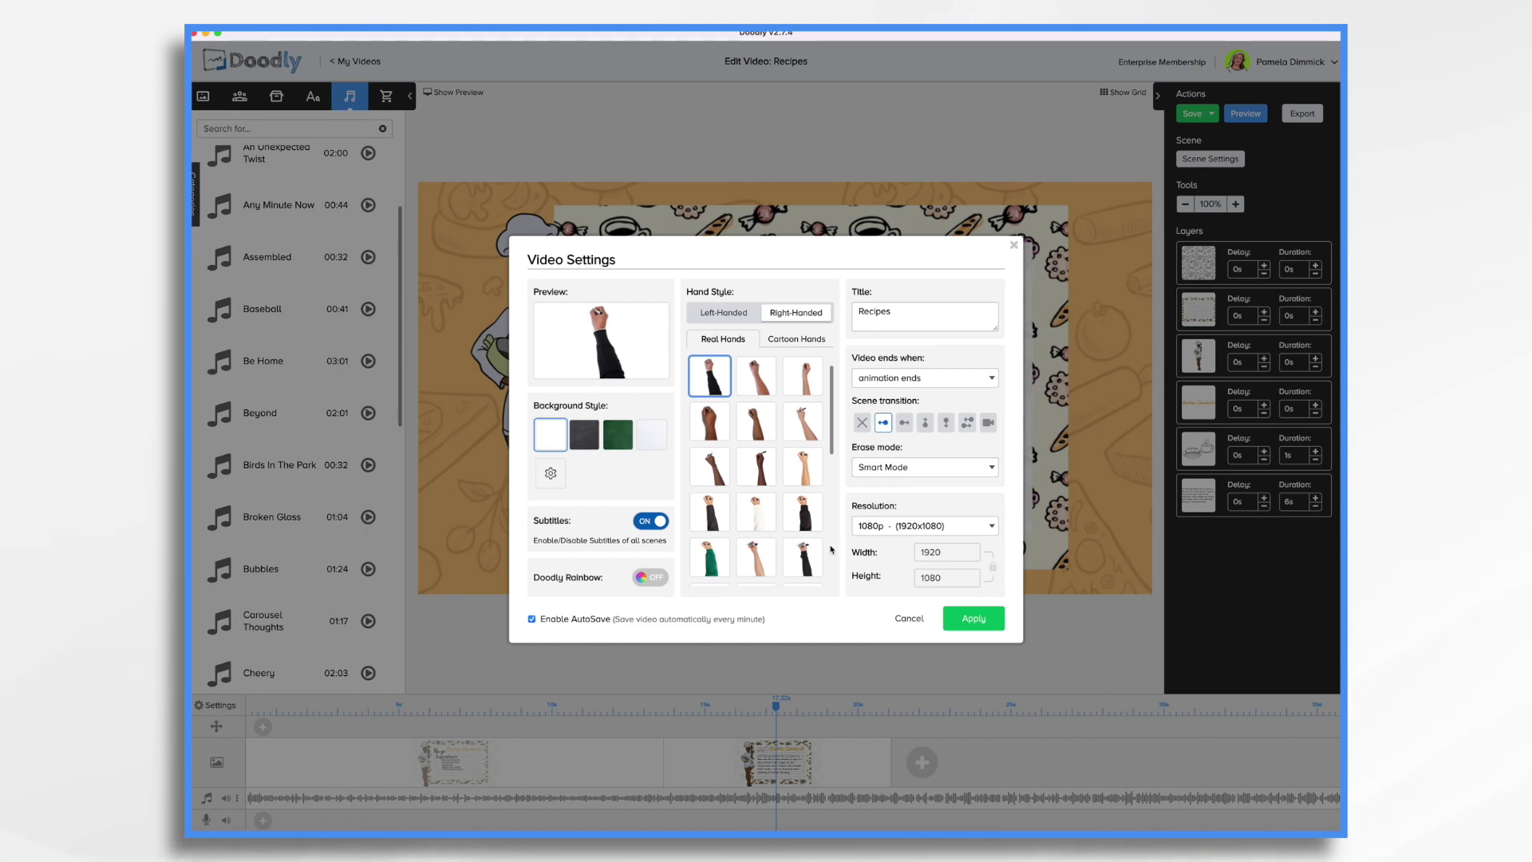
pyautogui.click(949, 471)
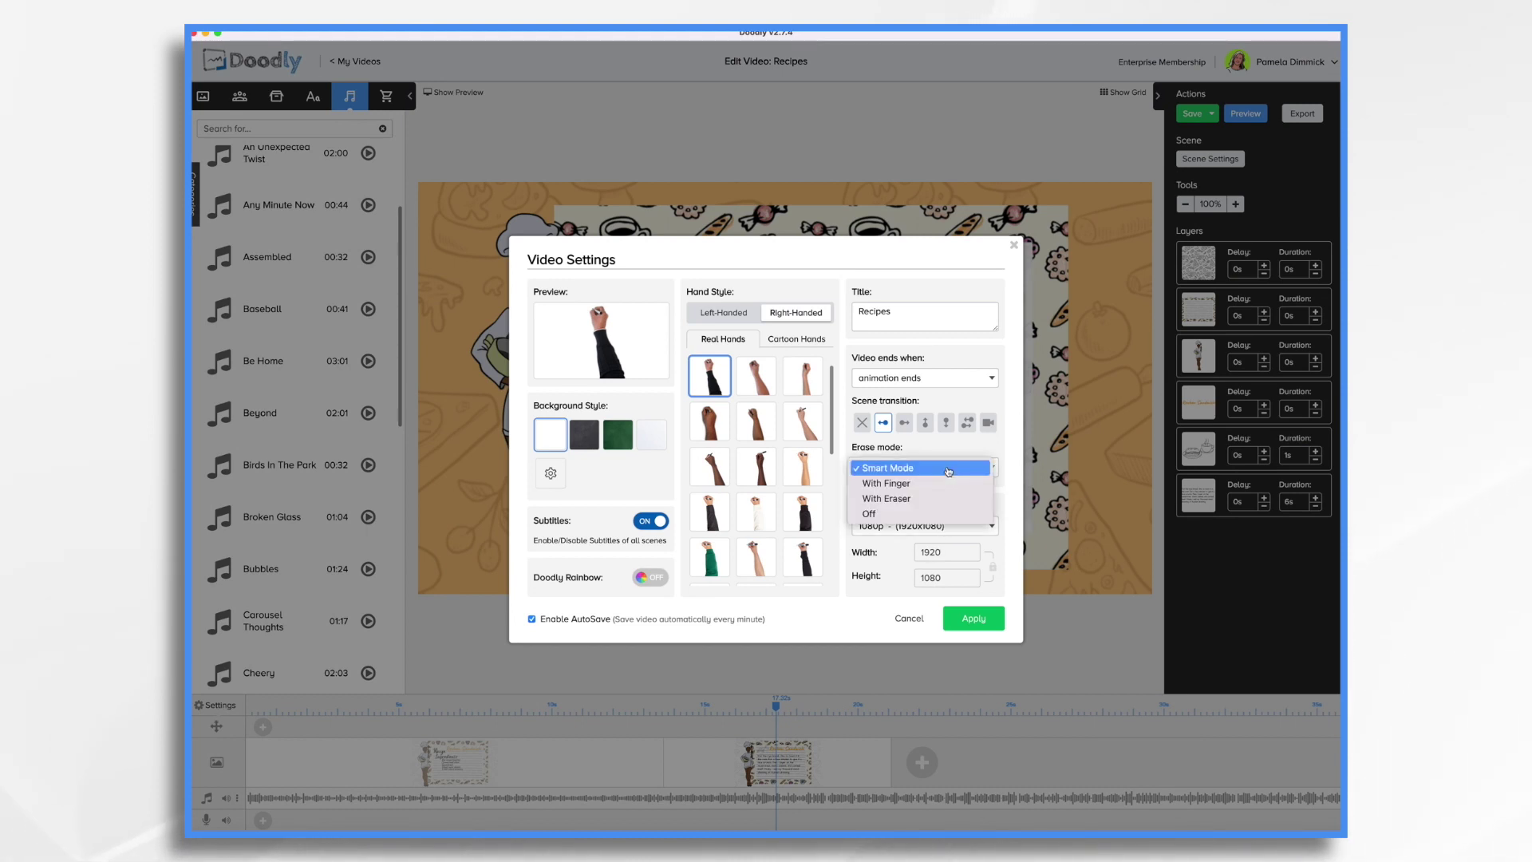
pyautogui.click(878, 518)
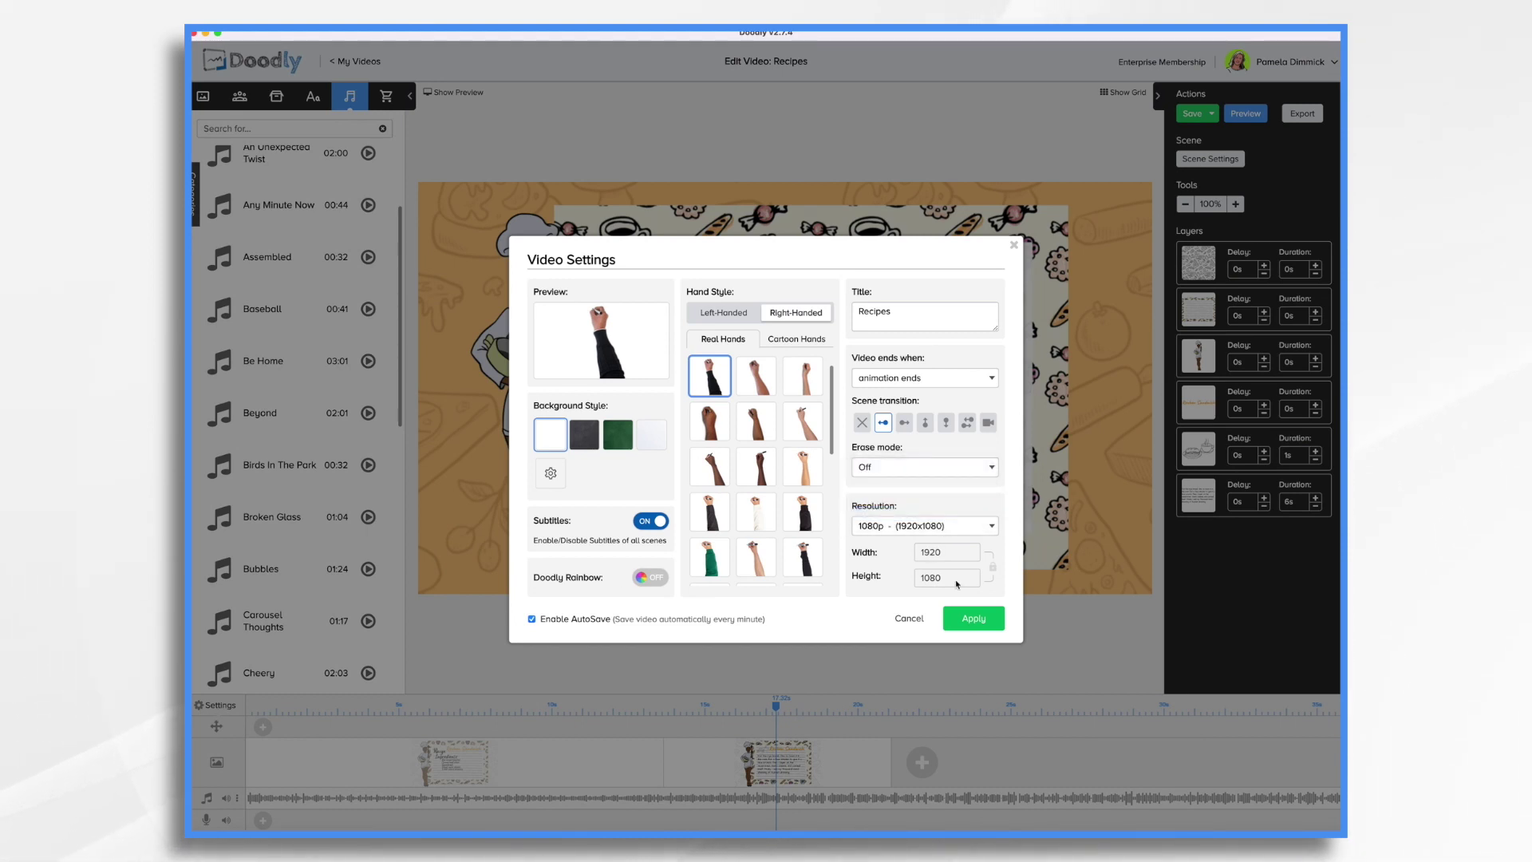
pyautogui.click(974, 618)
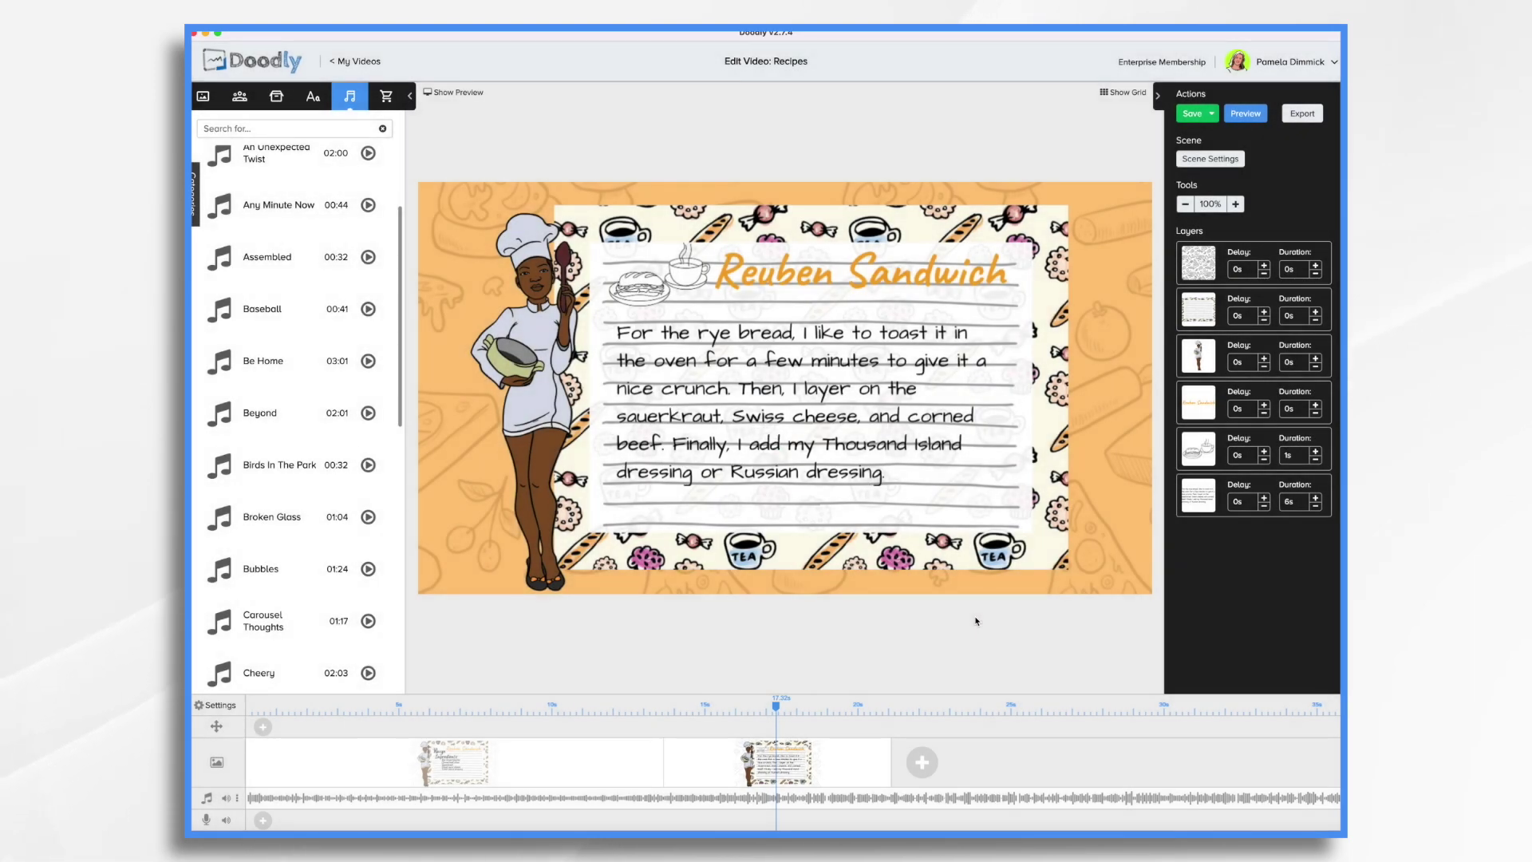
# Step: Select the recipe paragraph, review the scene settings, and drag the music clip's end leftward
pyautogui.click(831, 416)
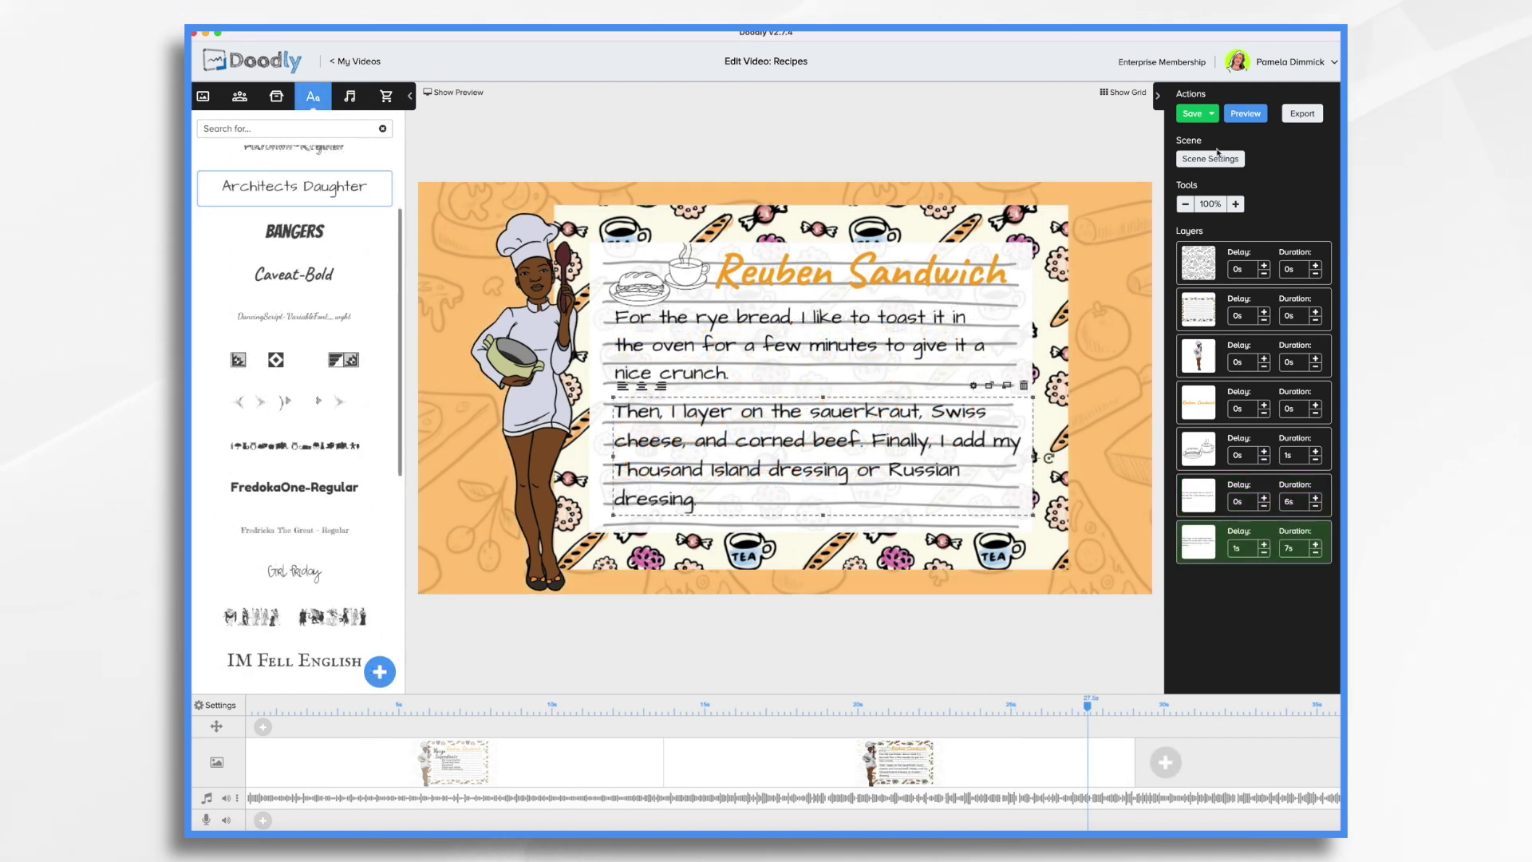
pyautogui.click(1217, 159)
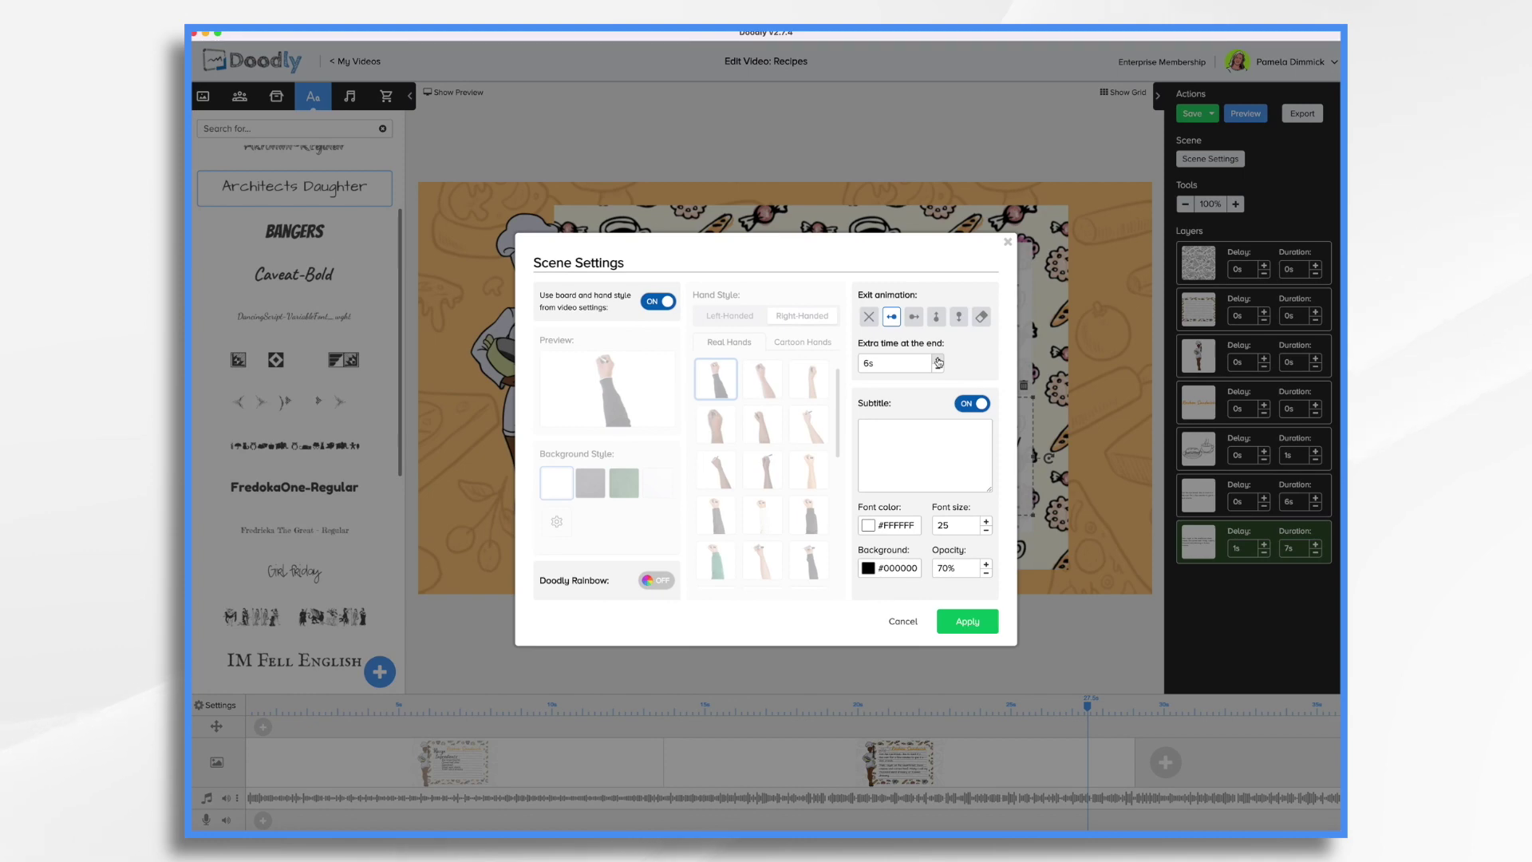
pyautogui.click(968, 622)
pyautogui.moveTo(1196, 800)
pyautogui.mouseDown()
pyautogui.moveTo(207, 800)
pyautogui.moveTo(1193, 805)
pyautogui.moveTo(525, 830)
pyautogui.mouseUp()
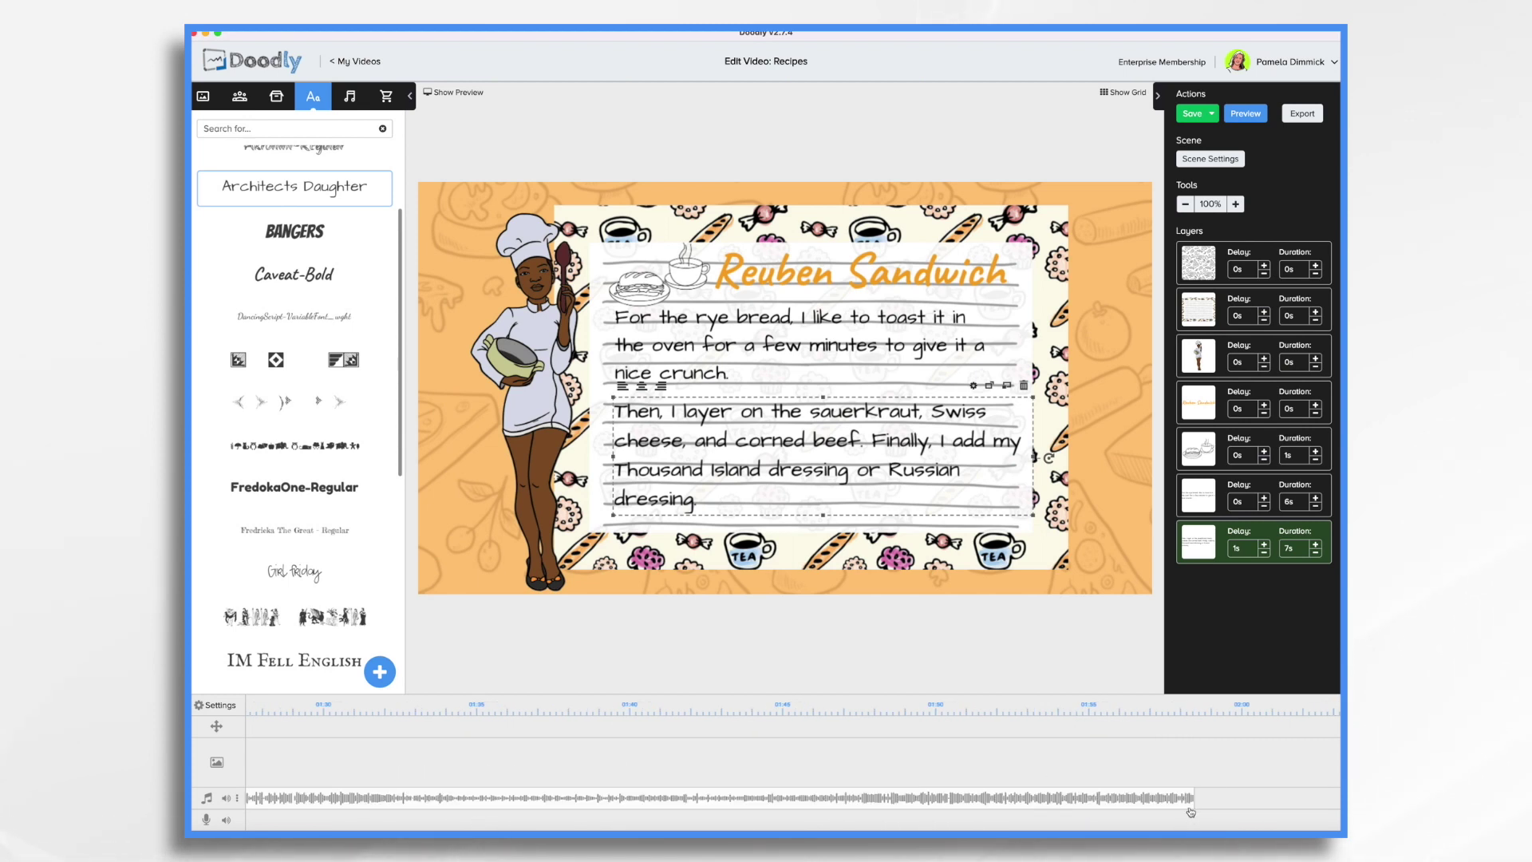
# Step: Save the video and trim the Be Home music to end near the last scene
pyautogui.hotkey('ctrl', 's')
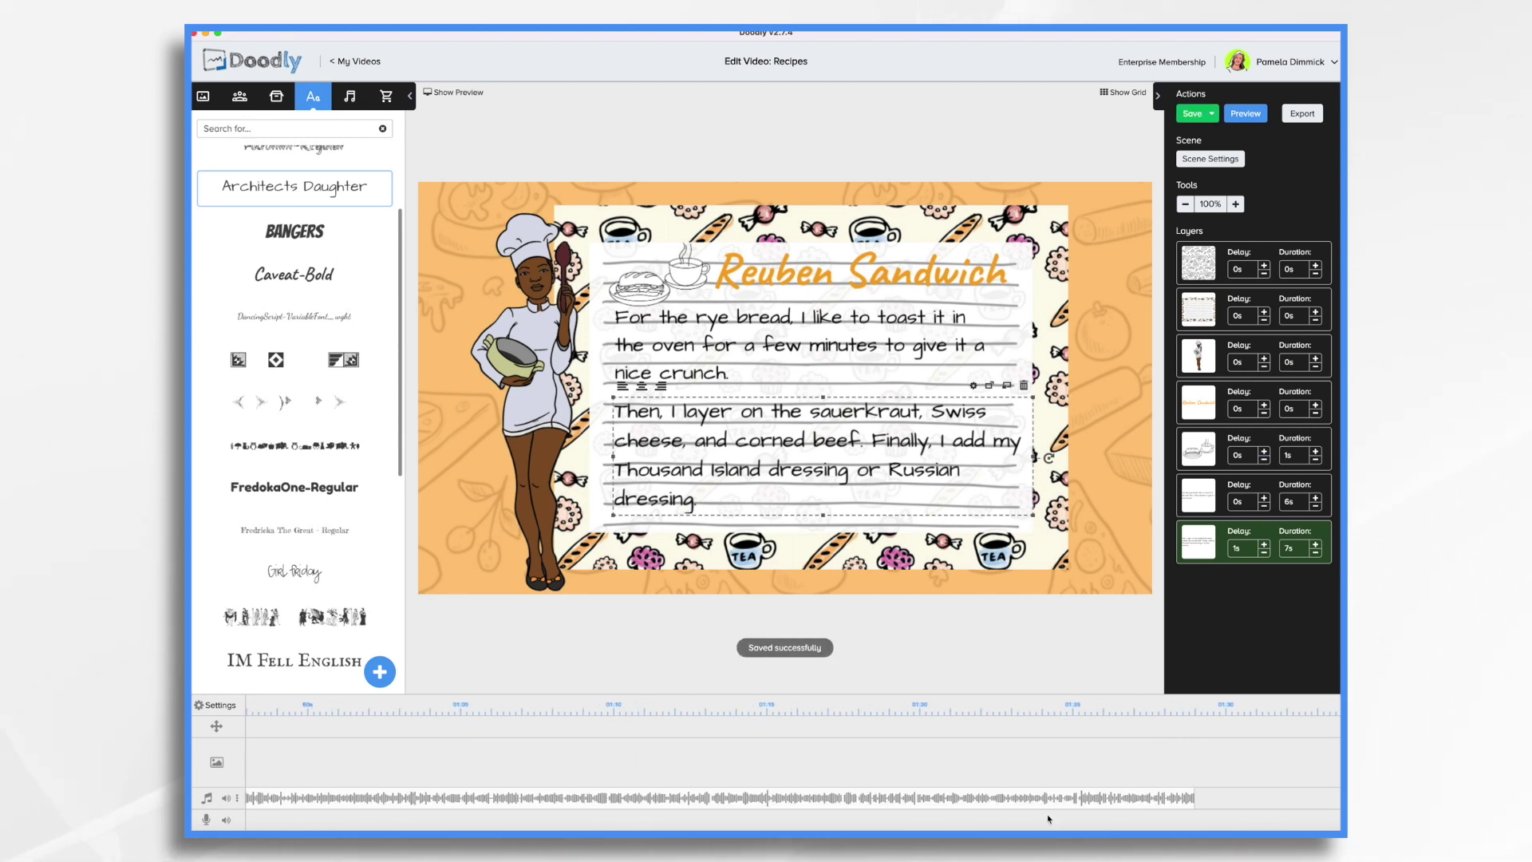
pyautogui.scroll(3, 690, 813)
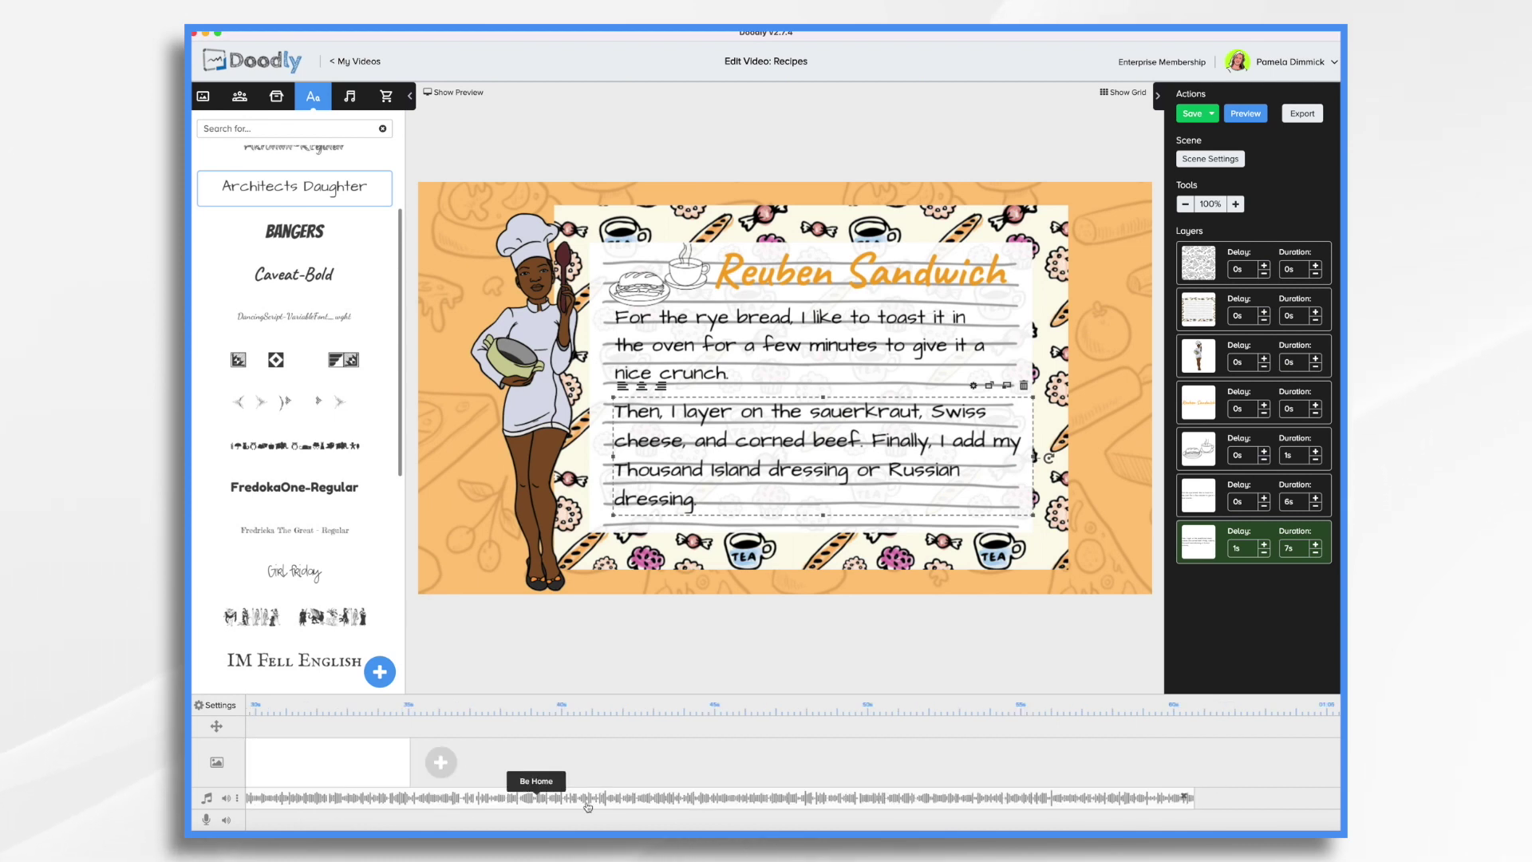
pyautogui.moveTo(1192, 798); pyautogui.dragTo(413, 794)
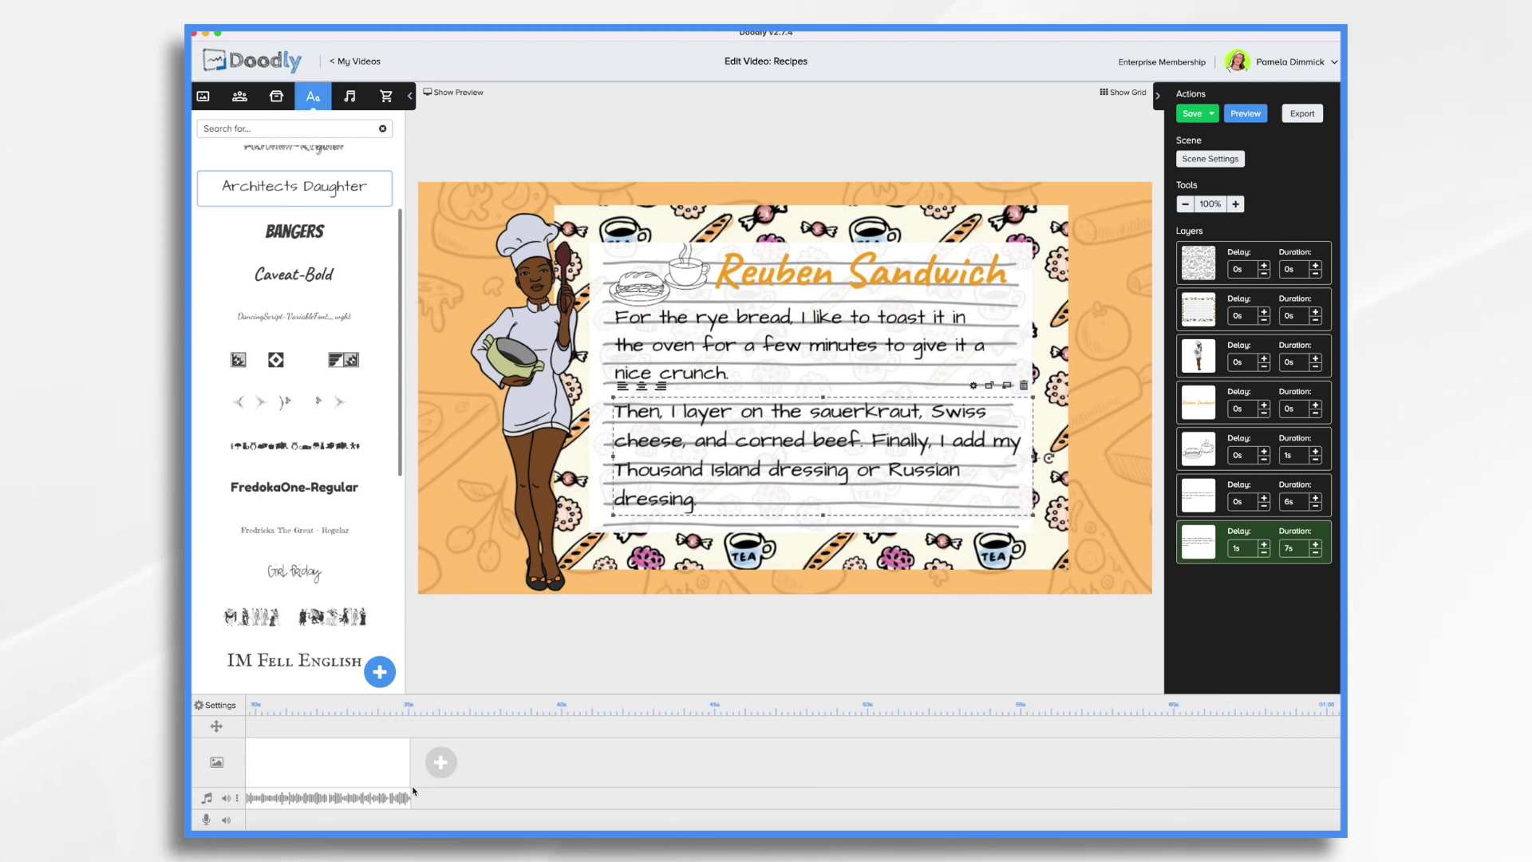
pyautogui.scroll(3, 414, 791)
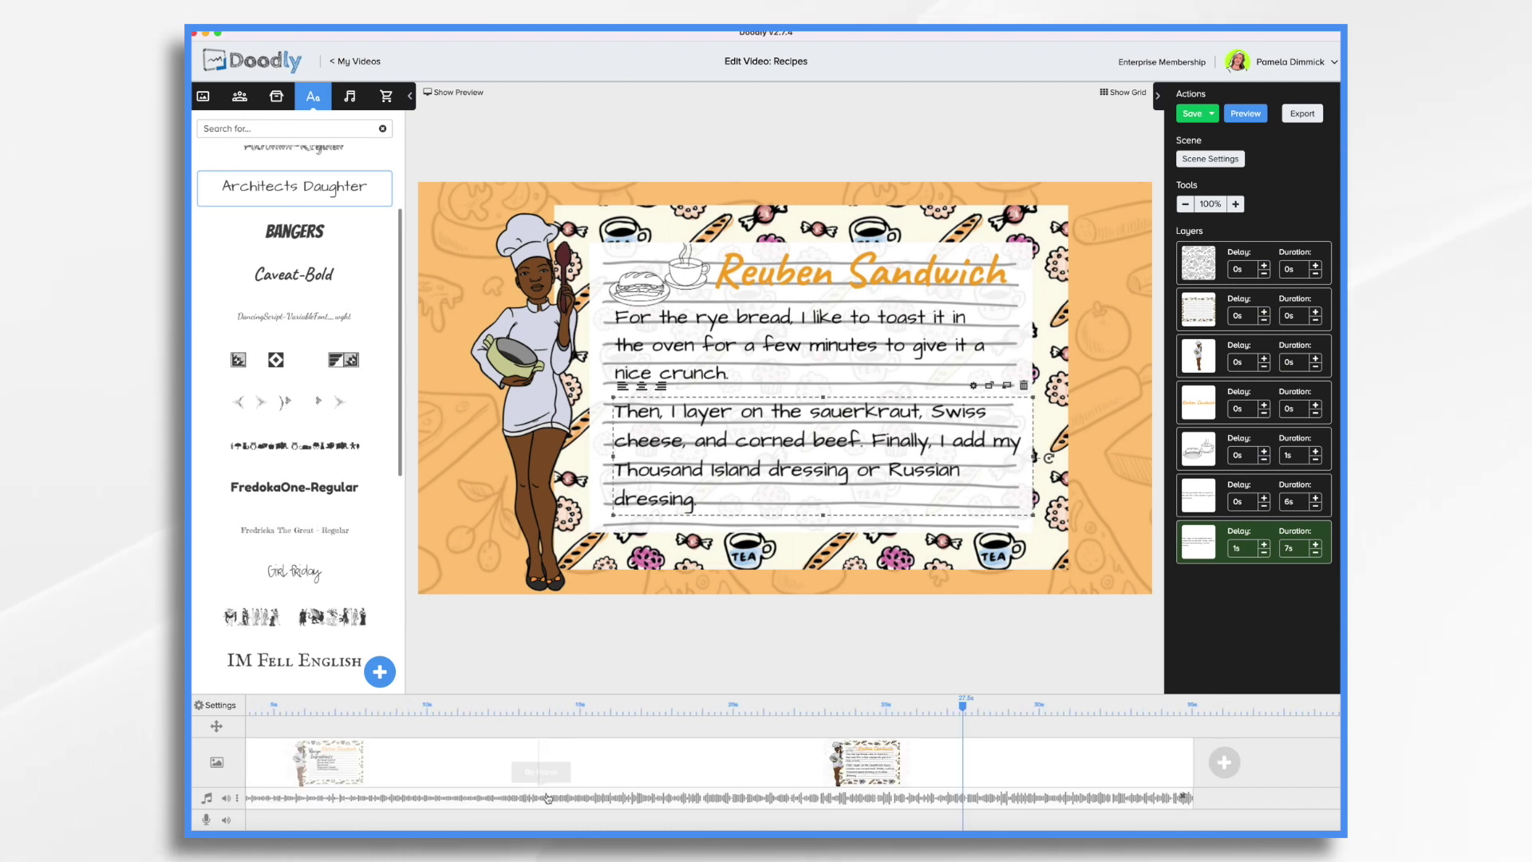
# Step: Add a fade-out to the Be Home music and lengthen it over the track's end
pyautogui.rightClick(1148, 805)
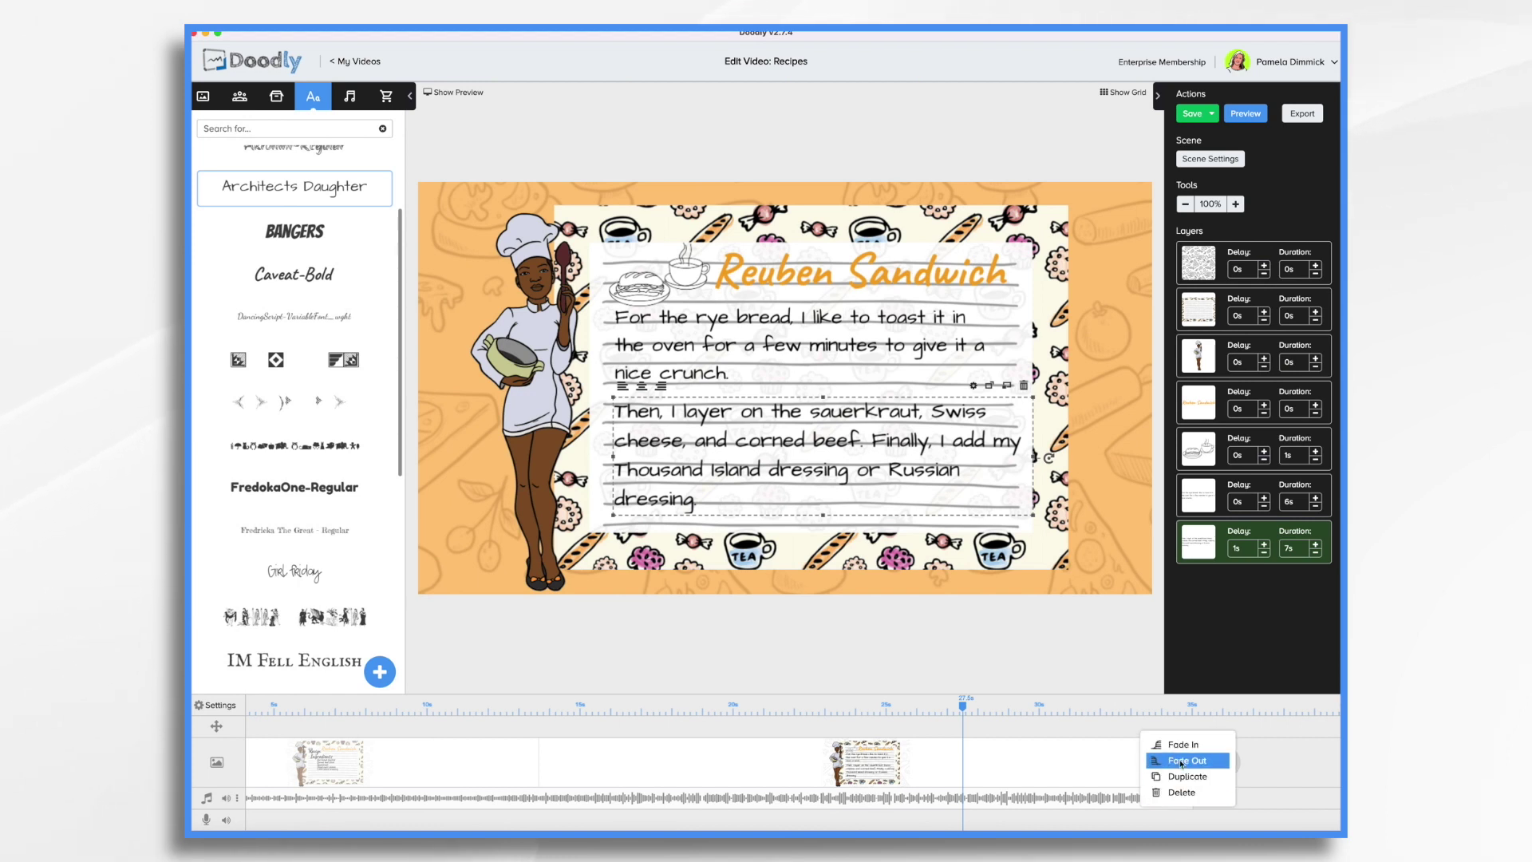
pyautogui.click(1182, 763)
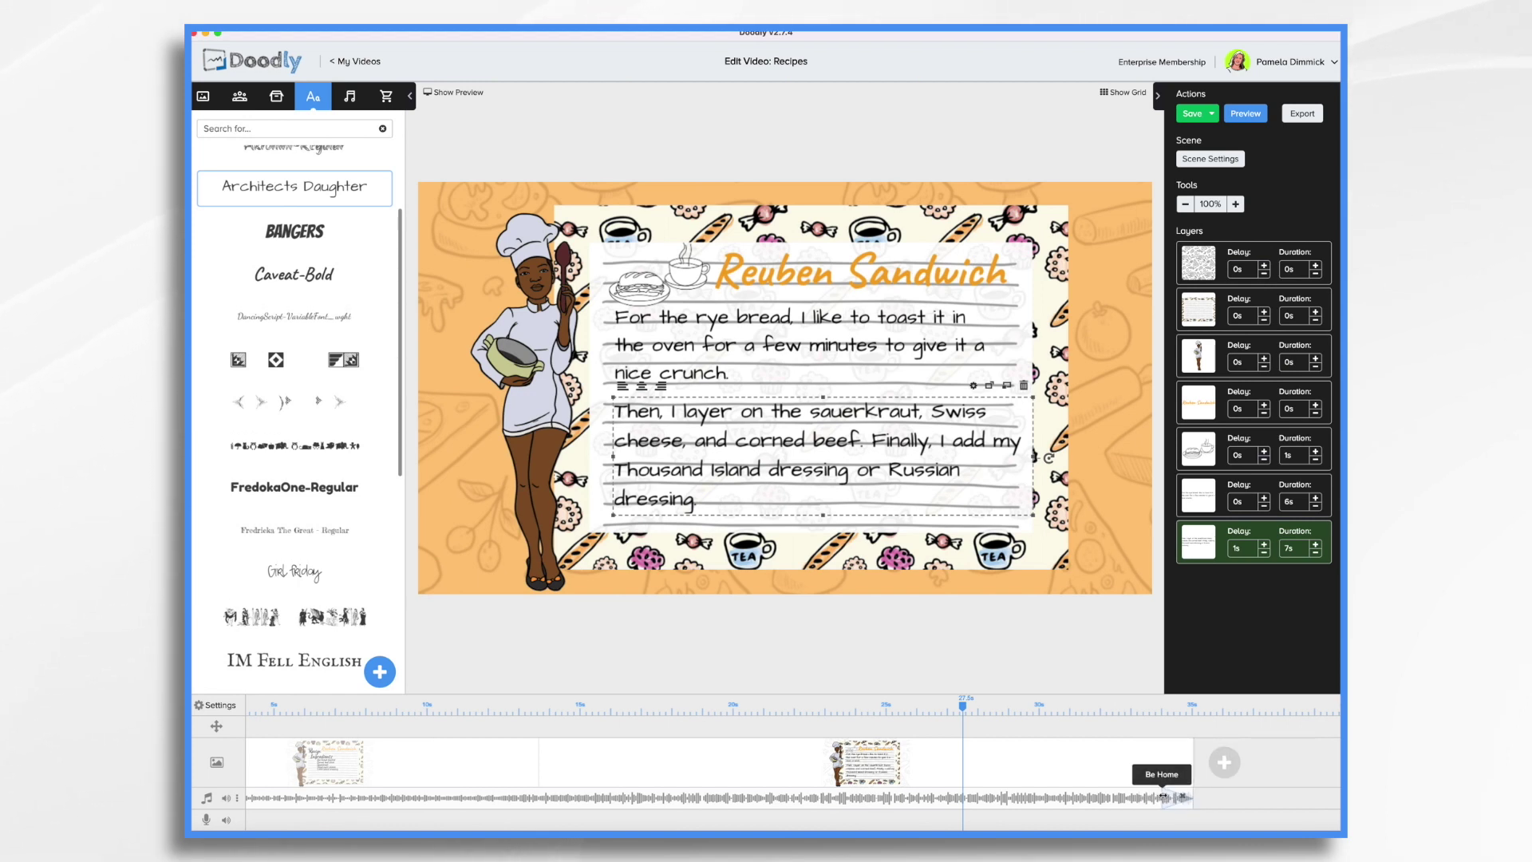
pyautogui.moveTo(1163, 797); pyautogui.dragTo(1046, 795)
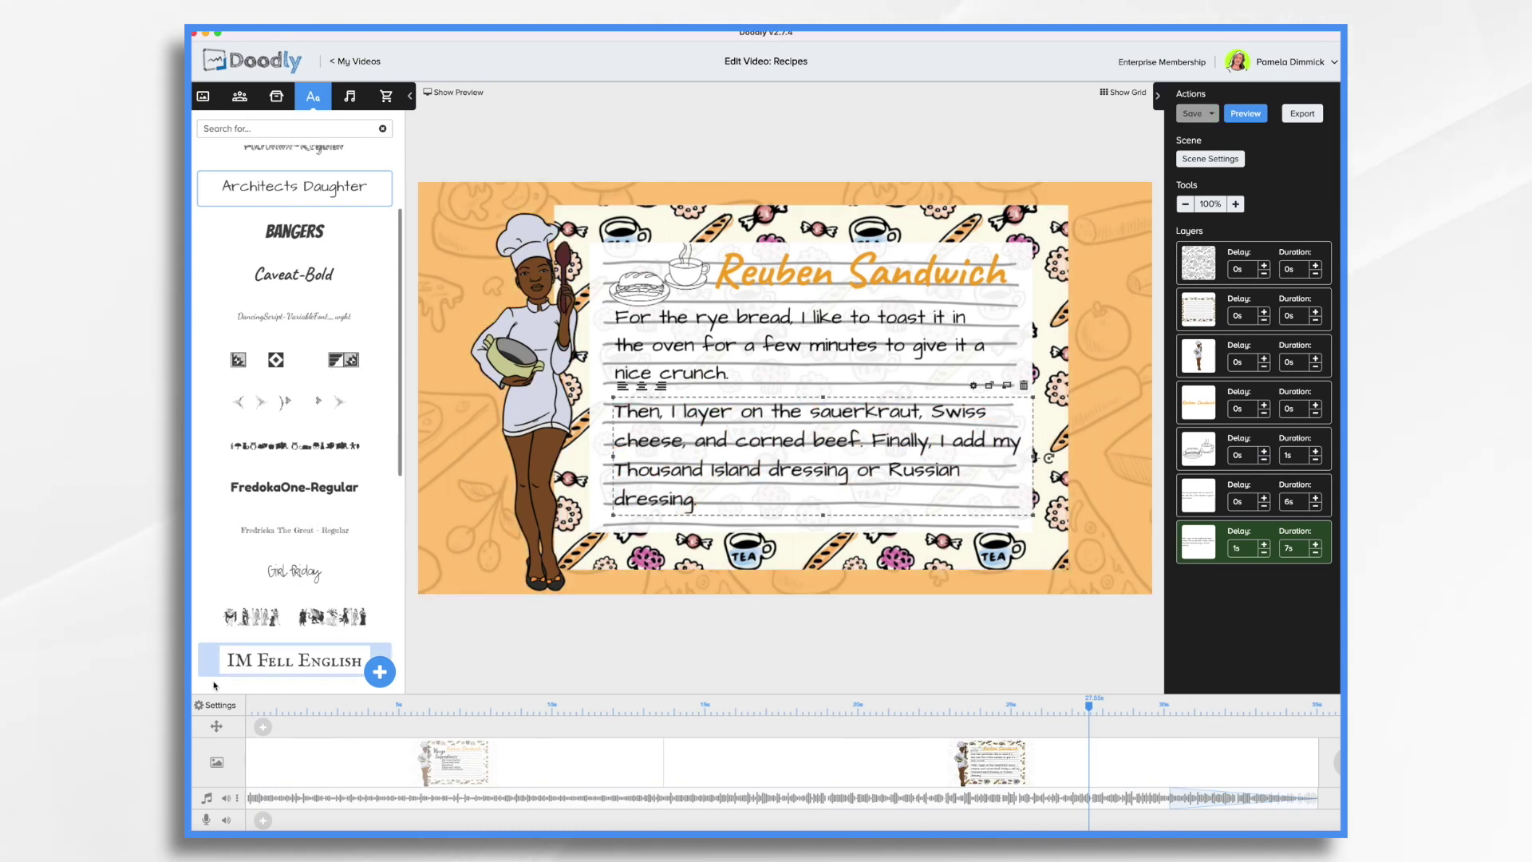
# Step: Select the dark-skinned cartoon hand in the video settings and apply it
pyautogui.click(215, 706)
pyautogui.click(796, 338)
pyautogui.scroll(-2, 702, 445)
pyautogui.click(709, 443)
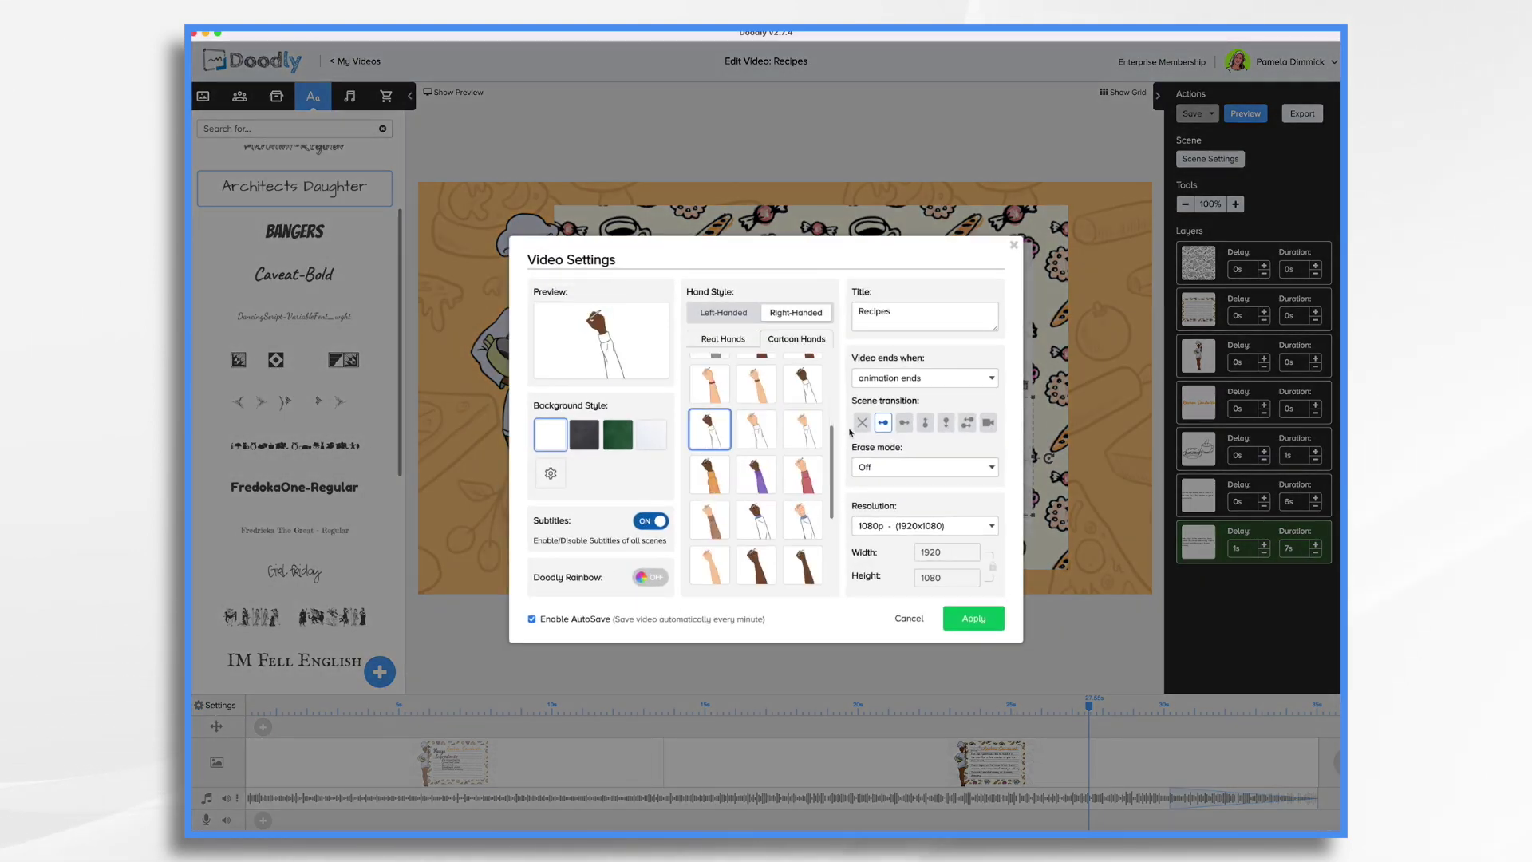
pyautogui.click(988, 620)
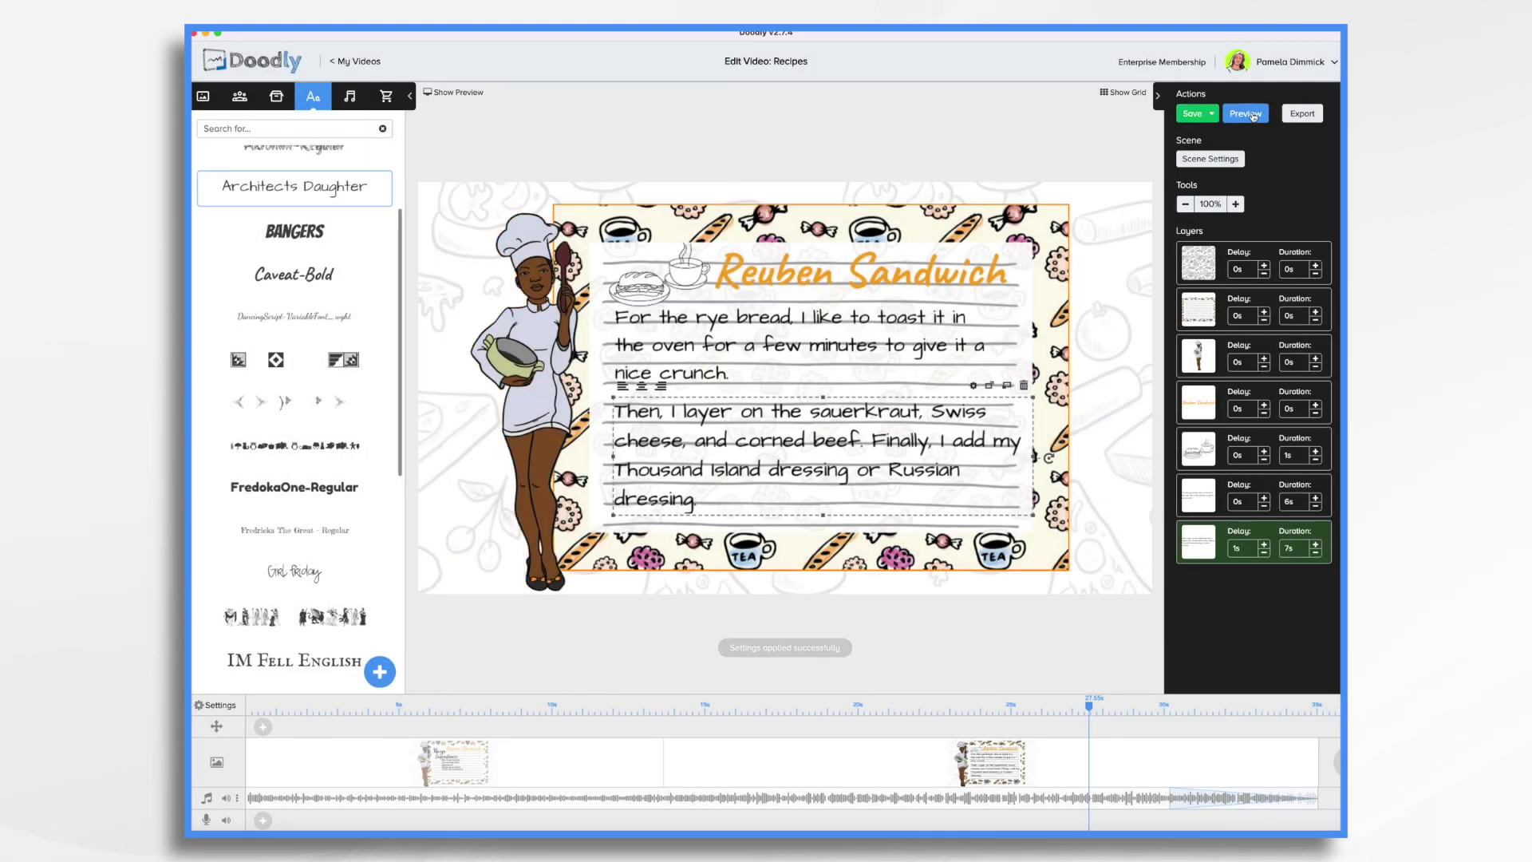
# Step: Preview the full Recipes video, from Recipe Ingredients through the Reuben Sandwich paragraph
pyautogui.click(1252, 114)
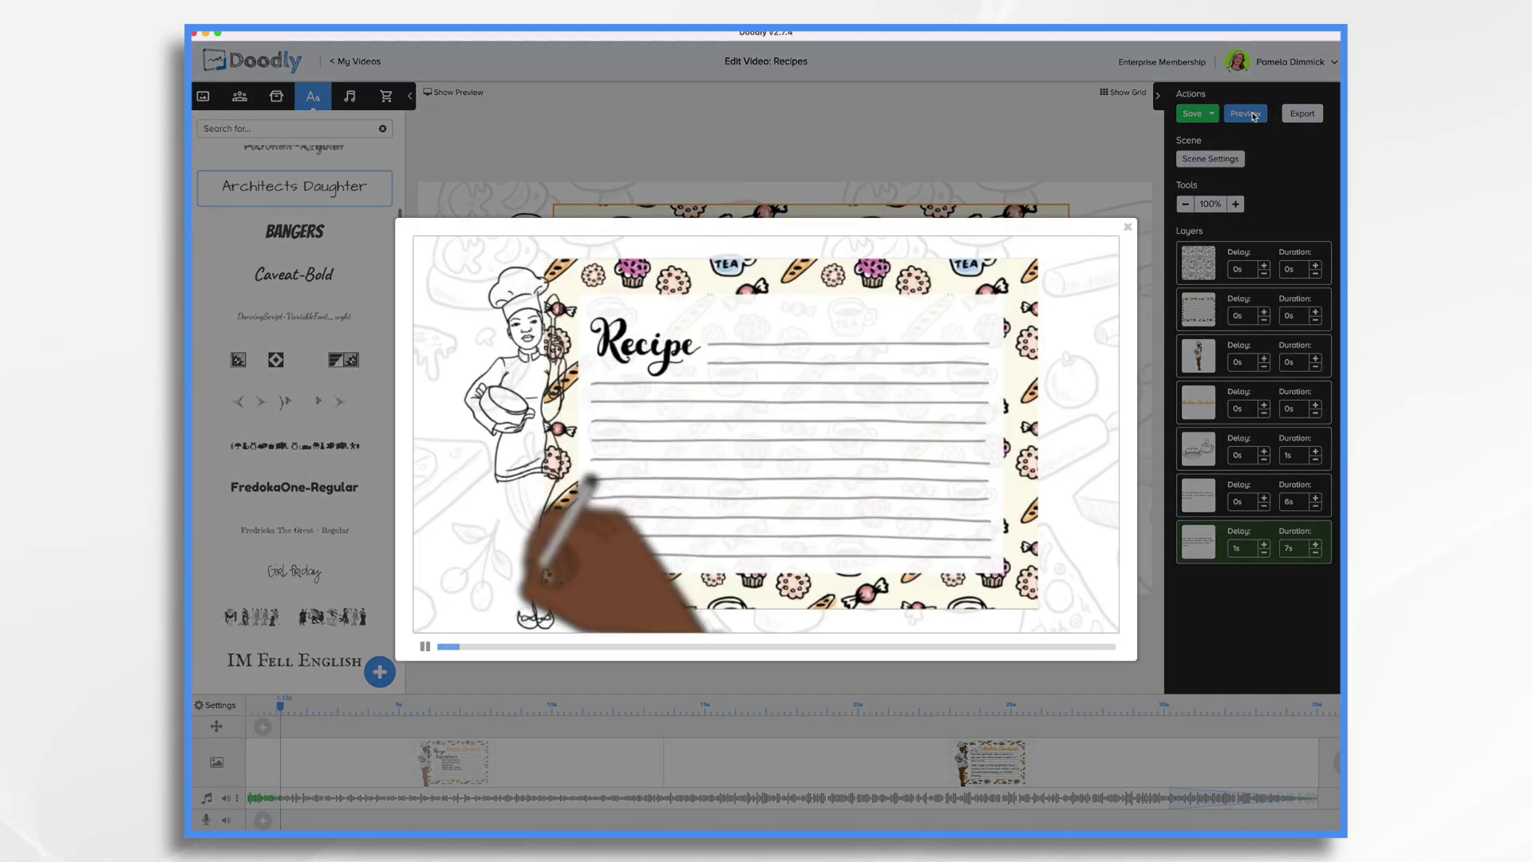